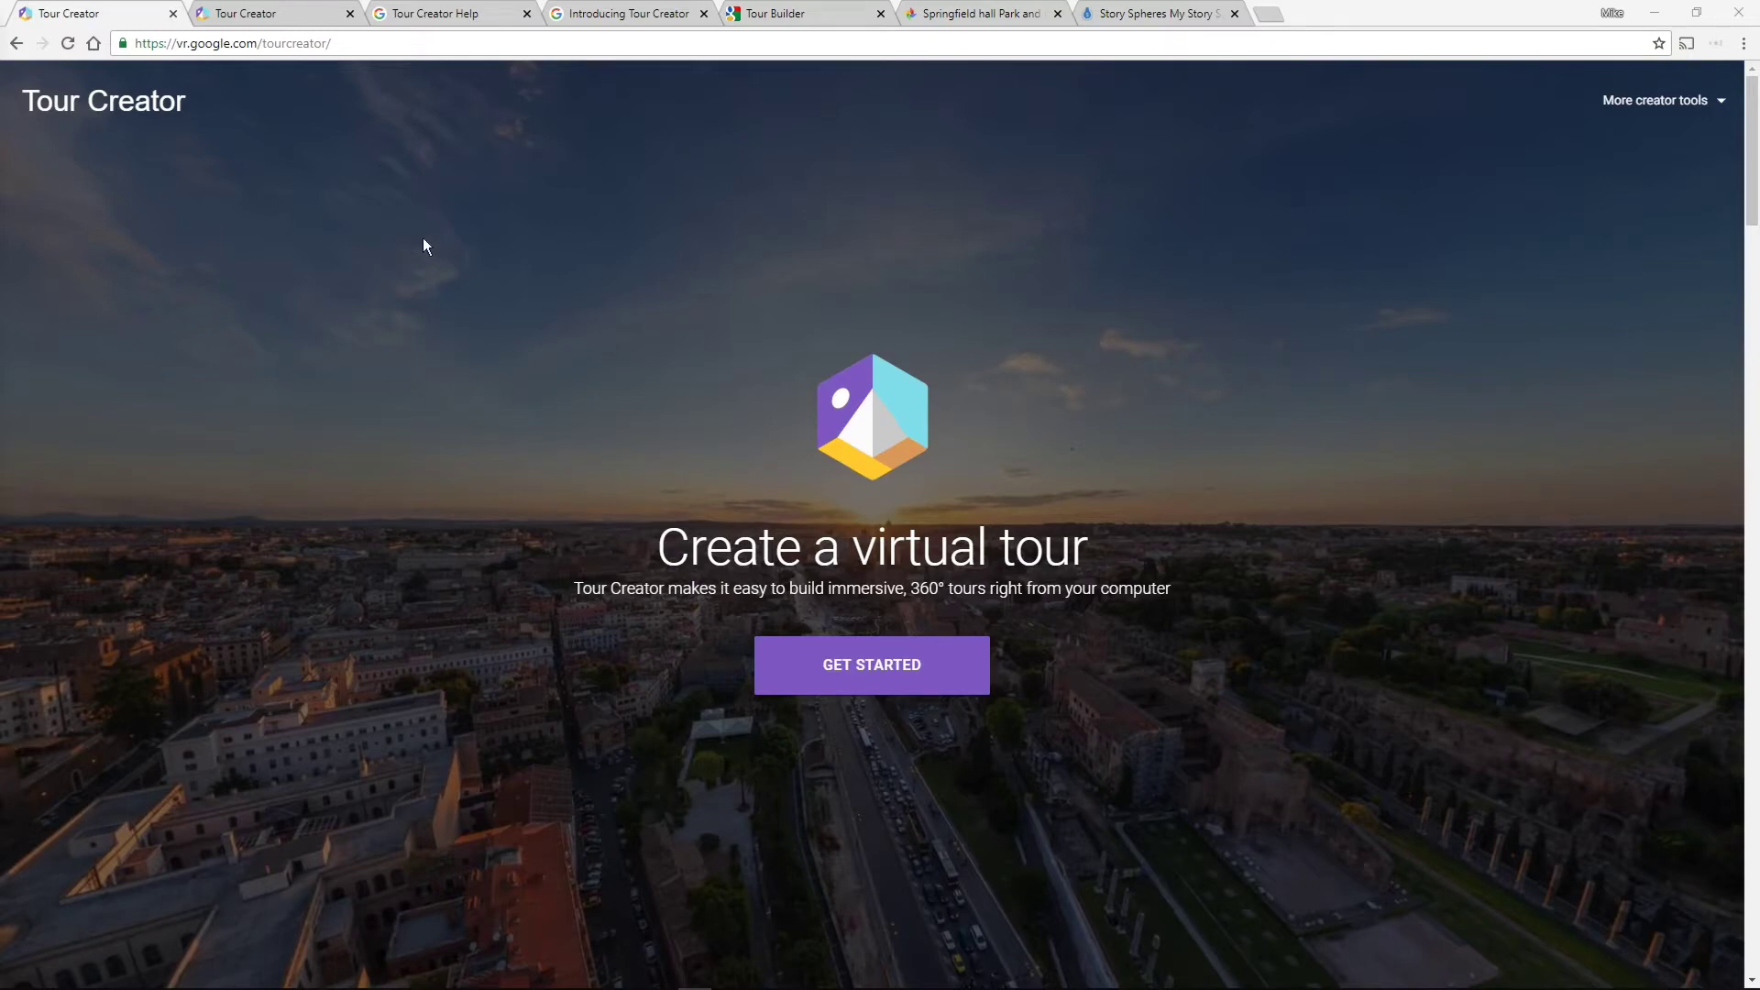
Check the empty Tour Creator tours dashboard, then bring up the Tour Creator Help page.
click(240, 13)
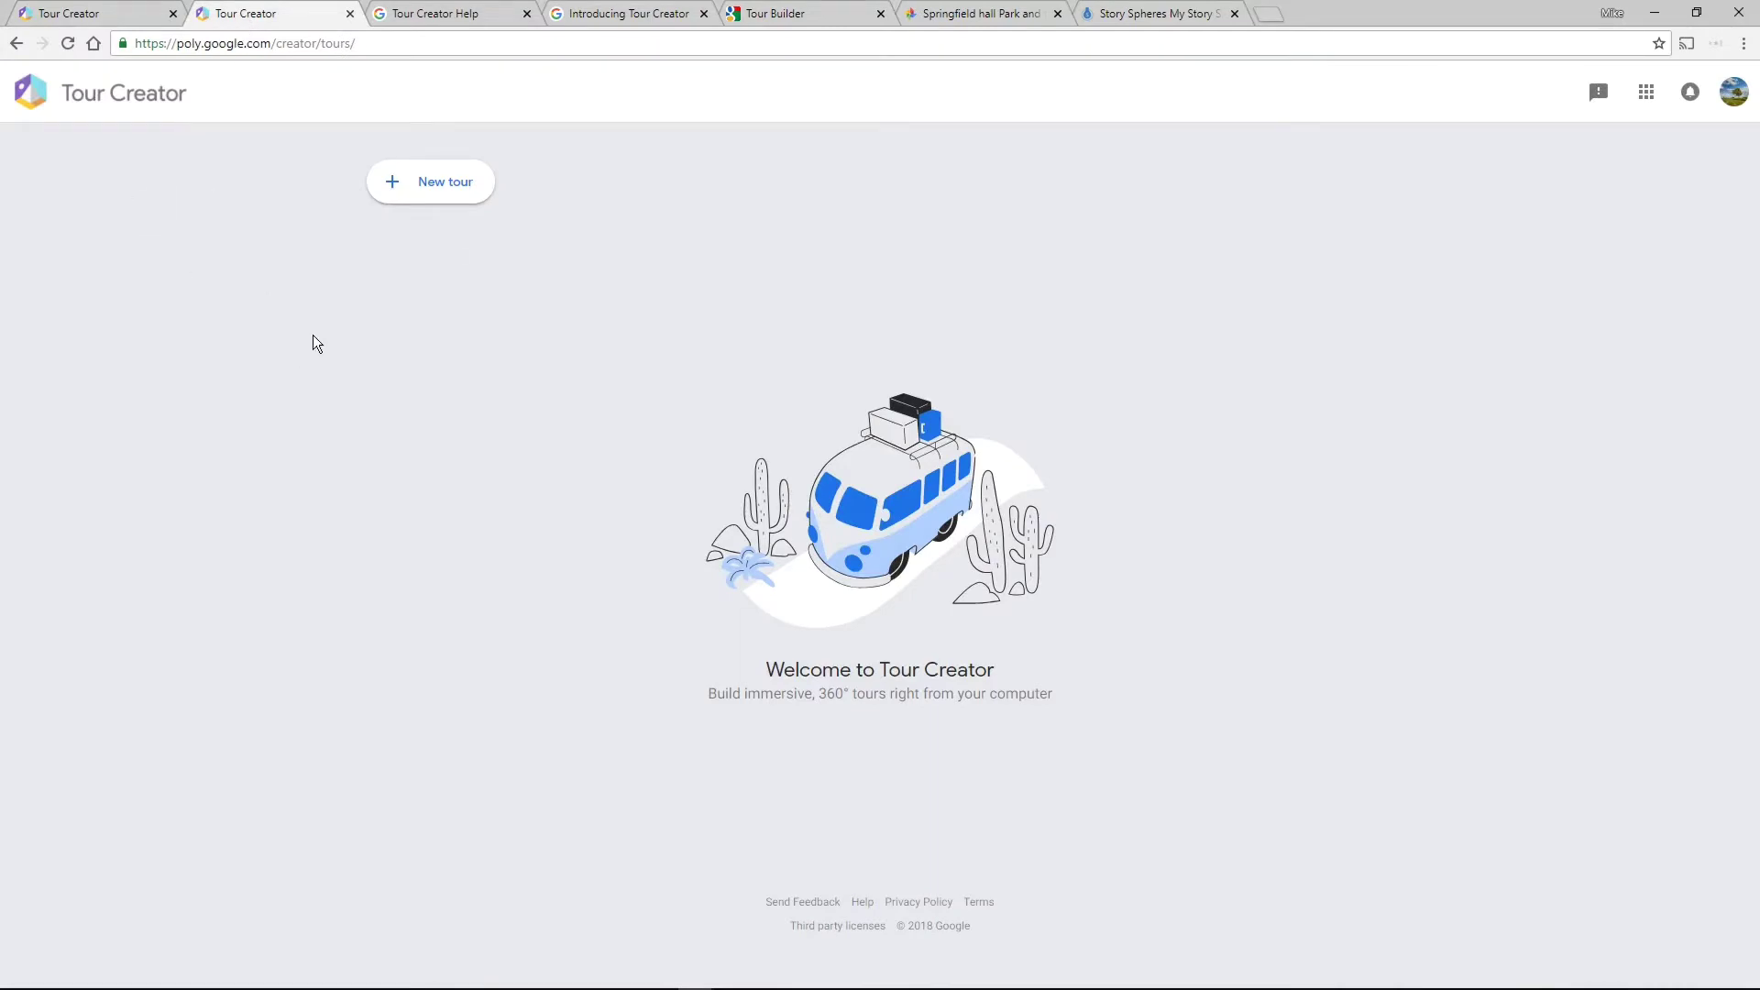
click(420, 18)
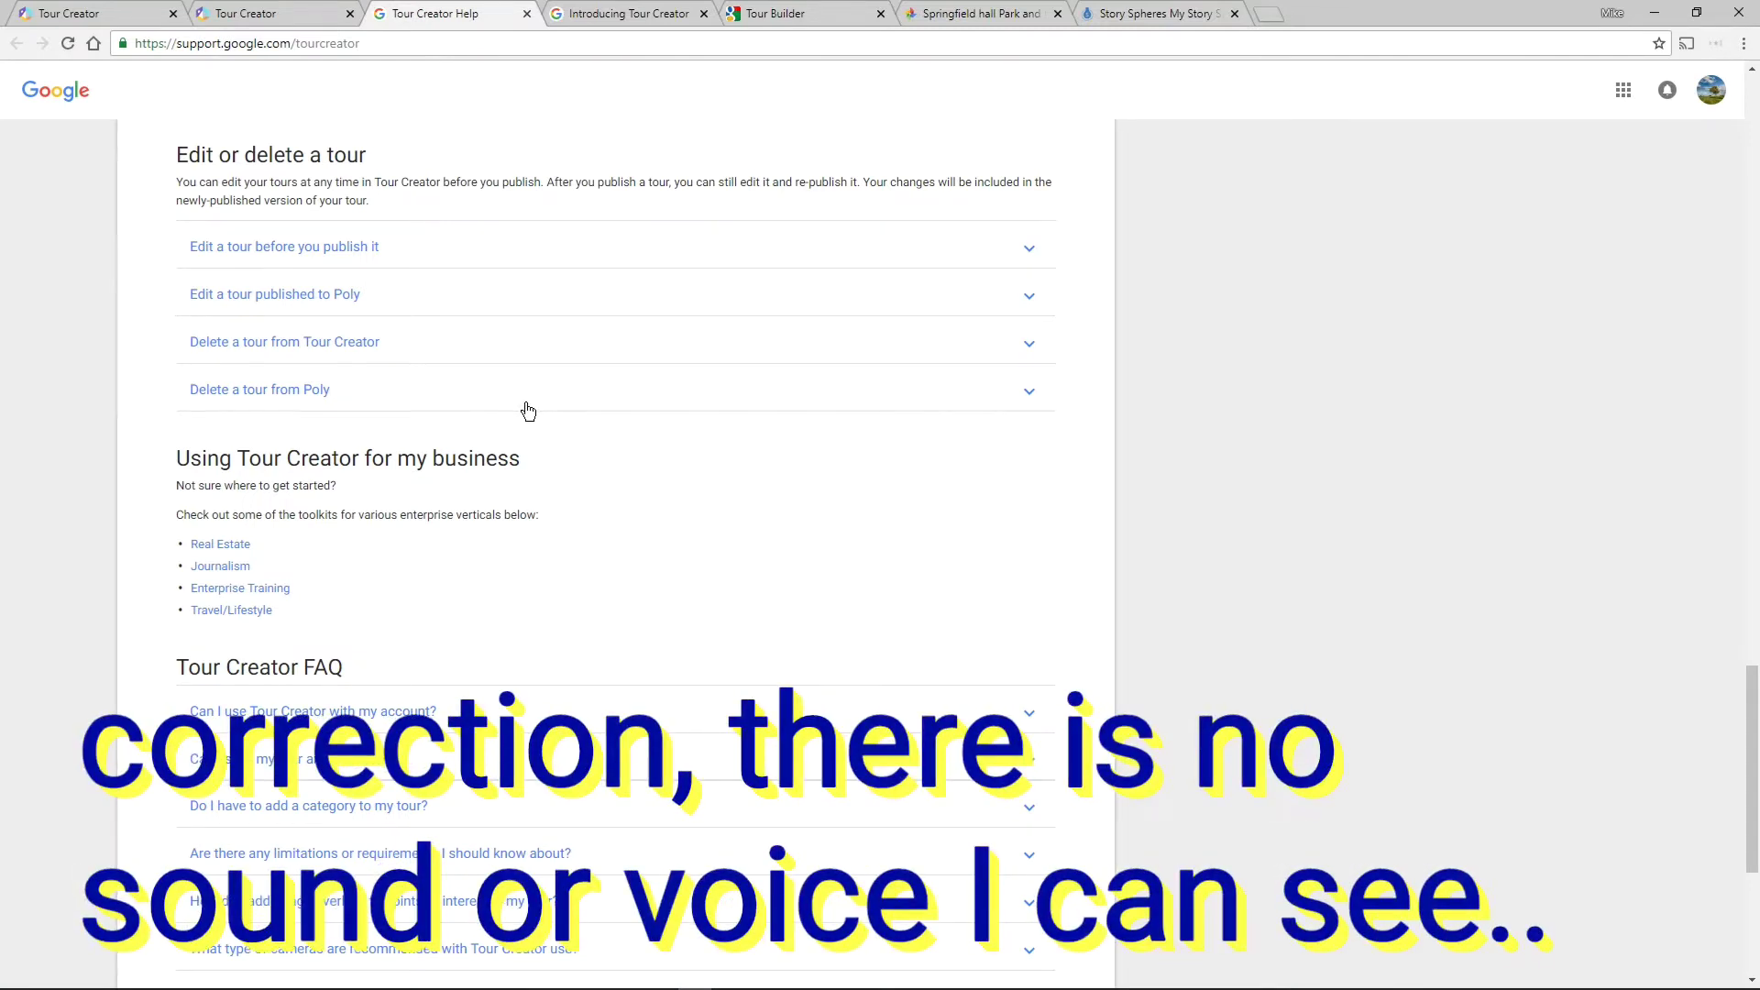
Zoom the 'Introducing Tour Creator' blog article to 150%, then switch to My Story Spheres.
click(610, 13)
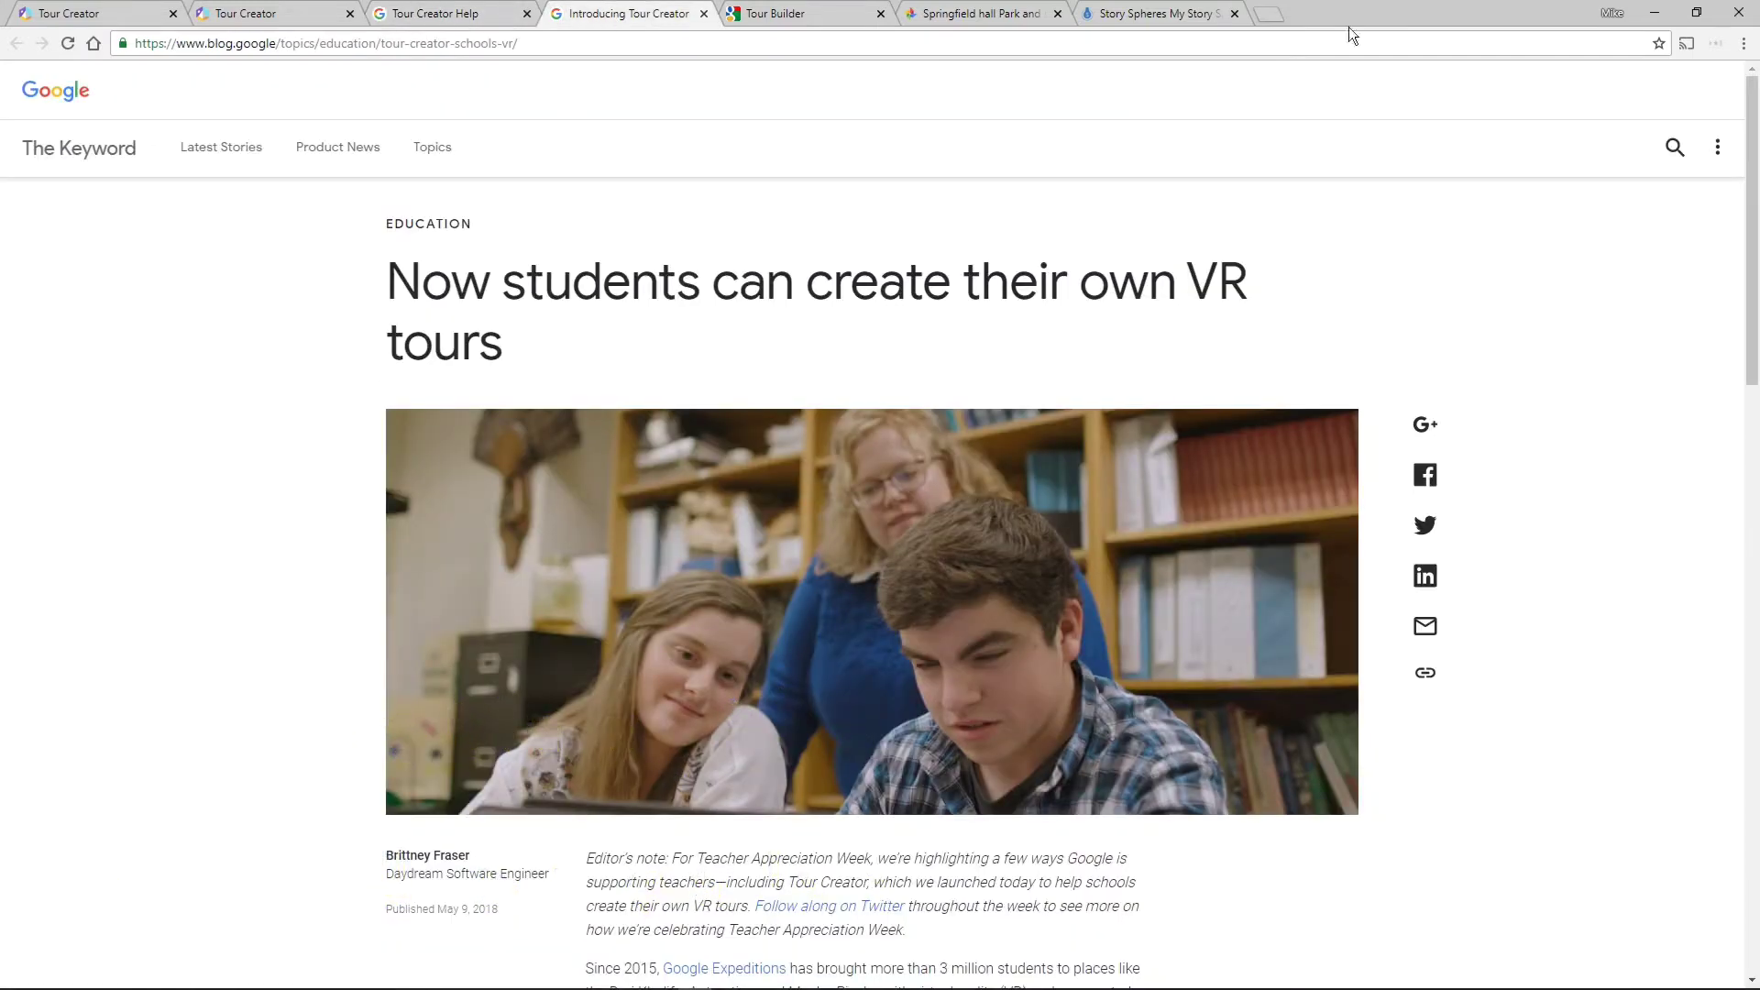
click(1742, 46)
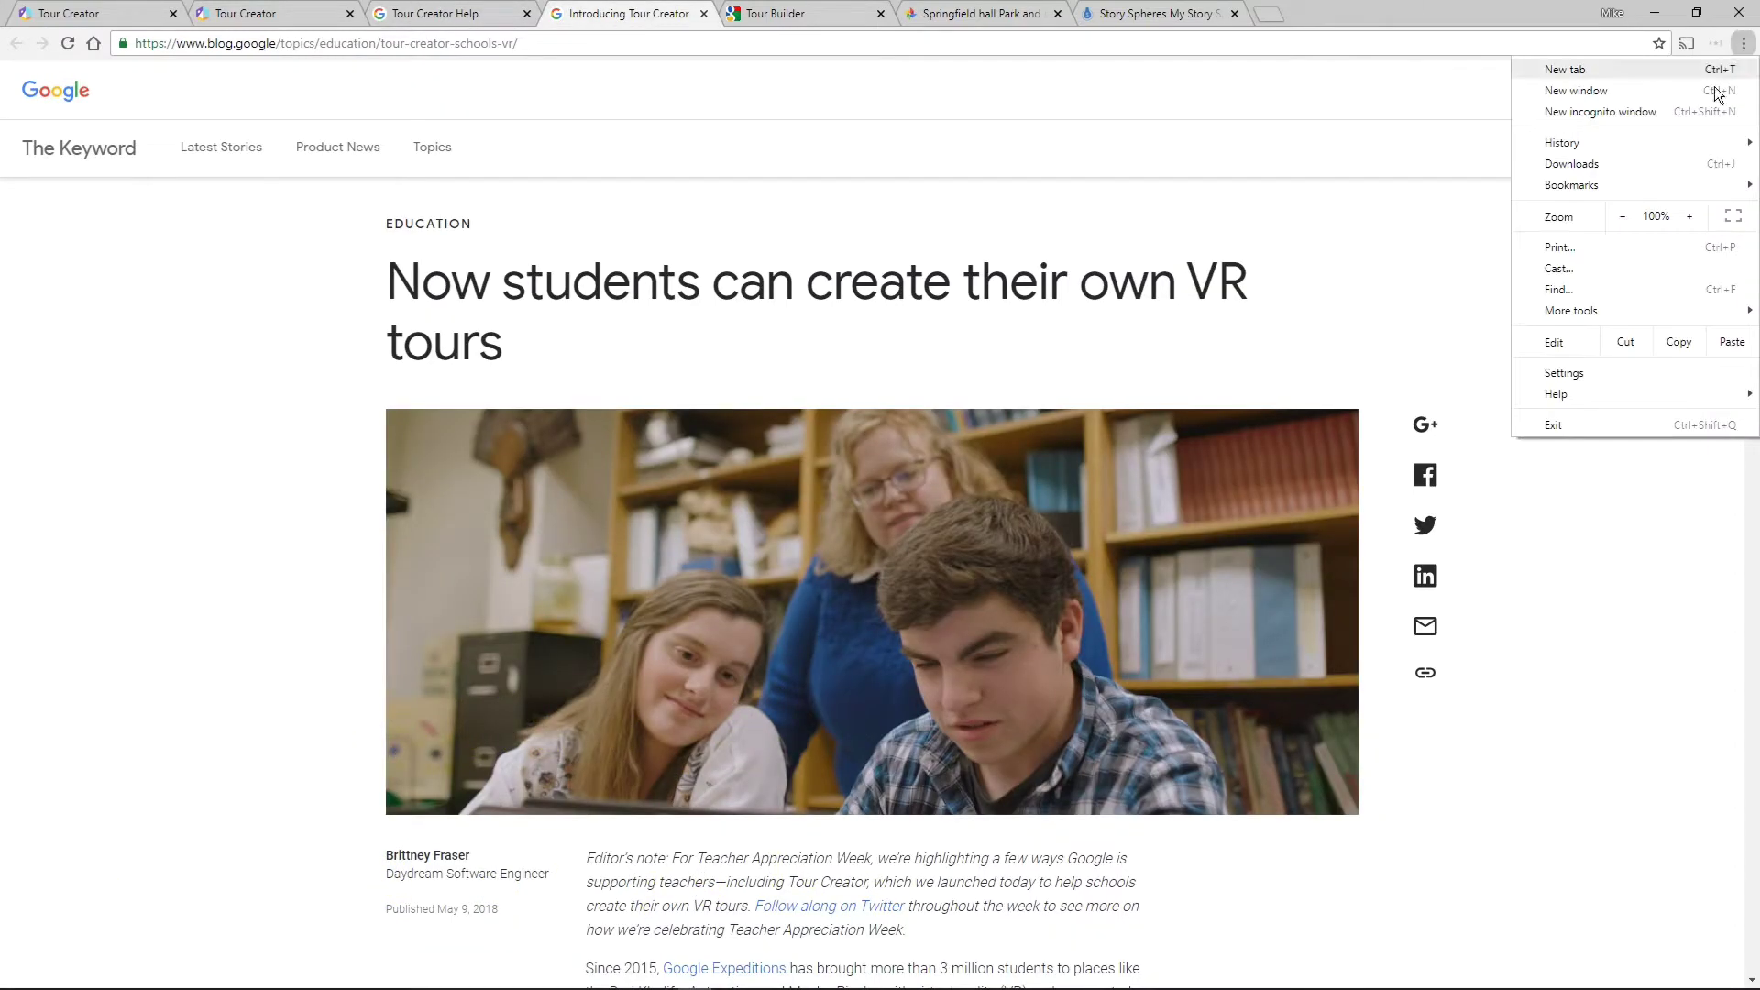
click(1690, 220)
click(1691, 220)
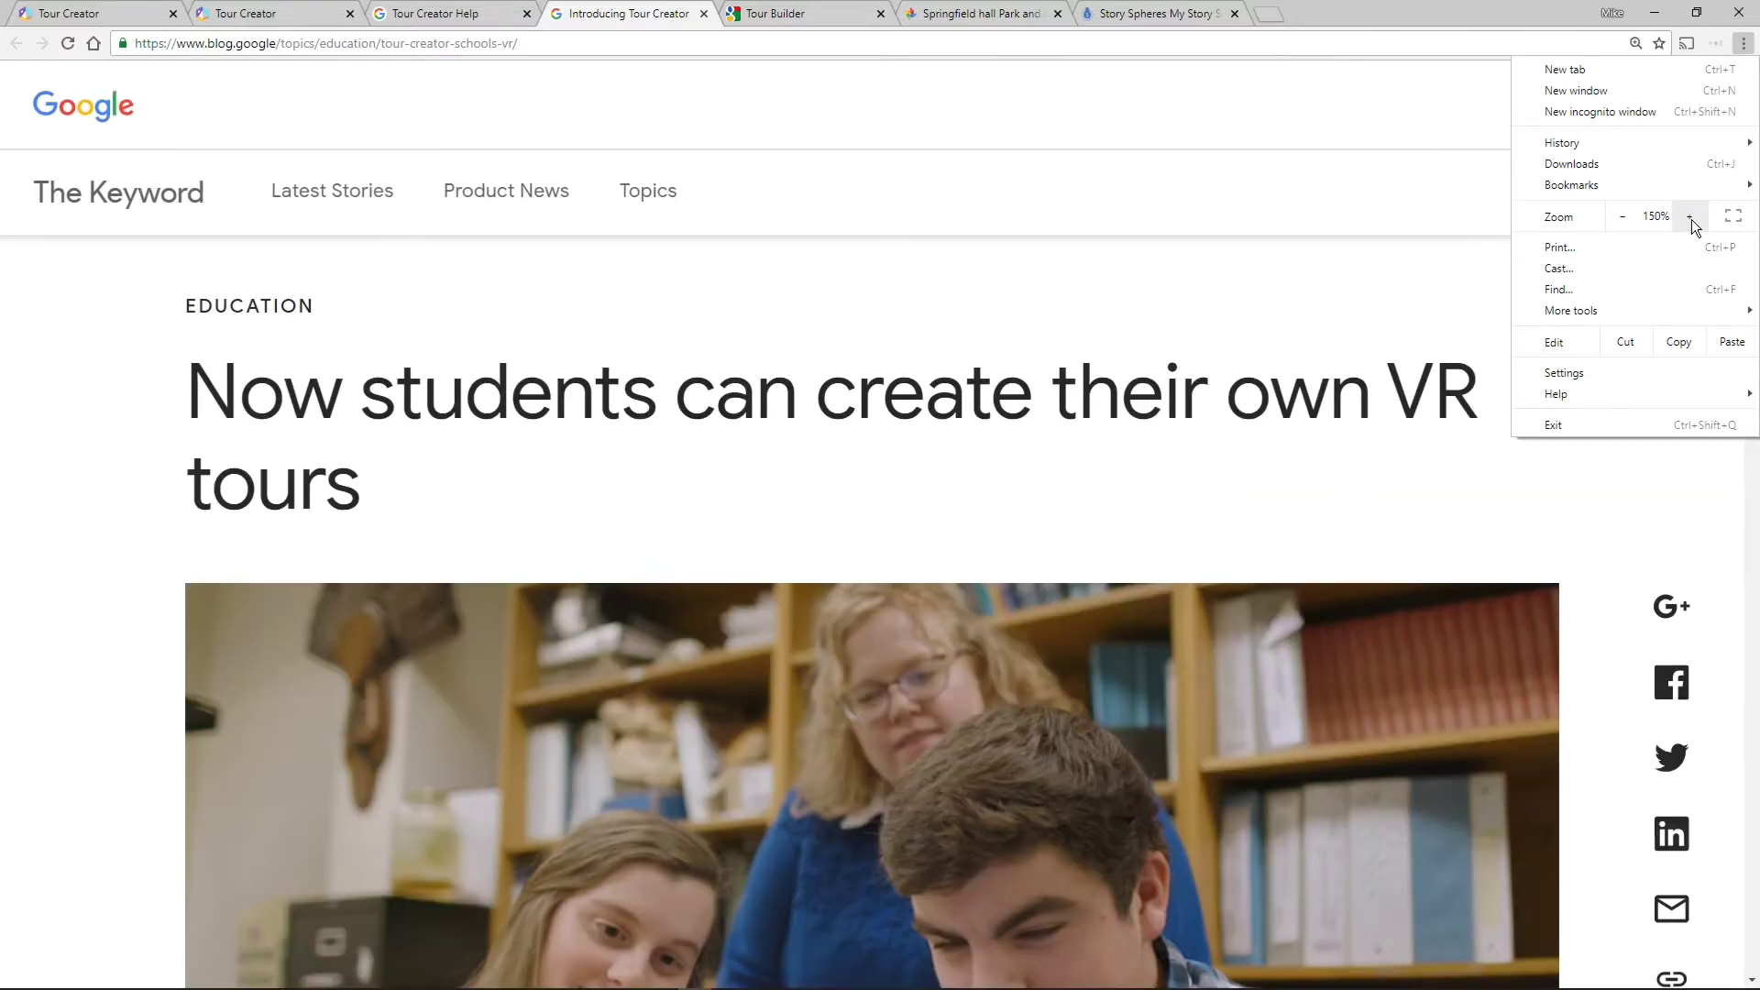
click(1127, 13)
click(1128, 13)
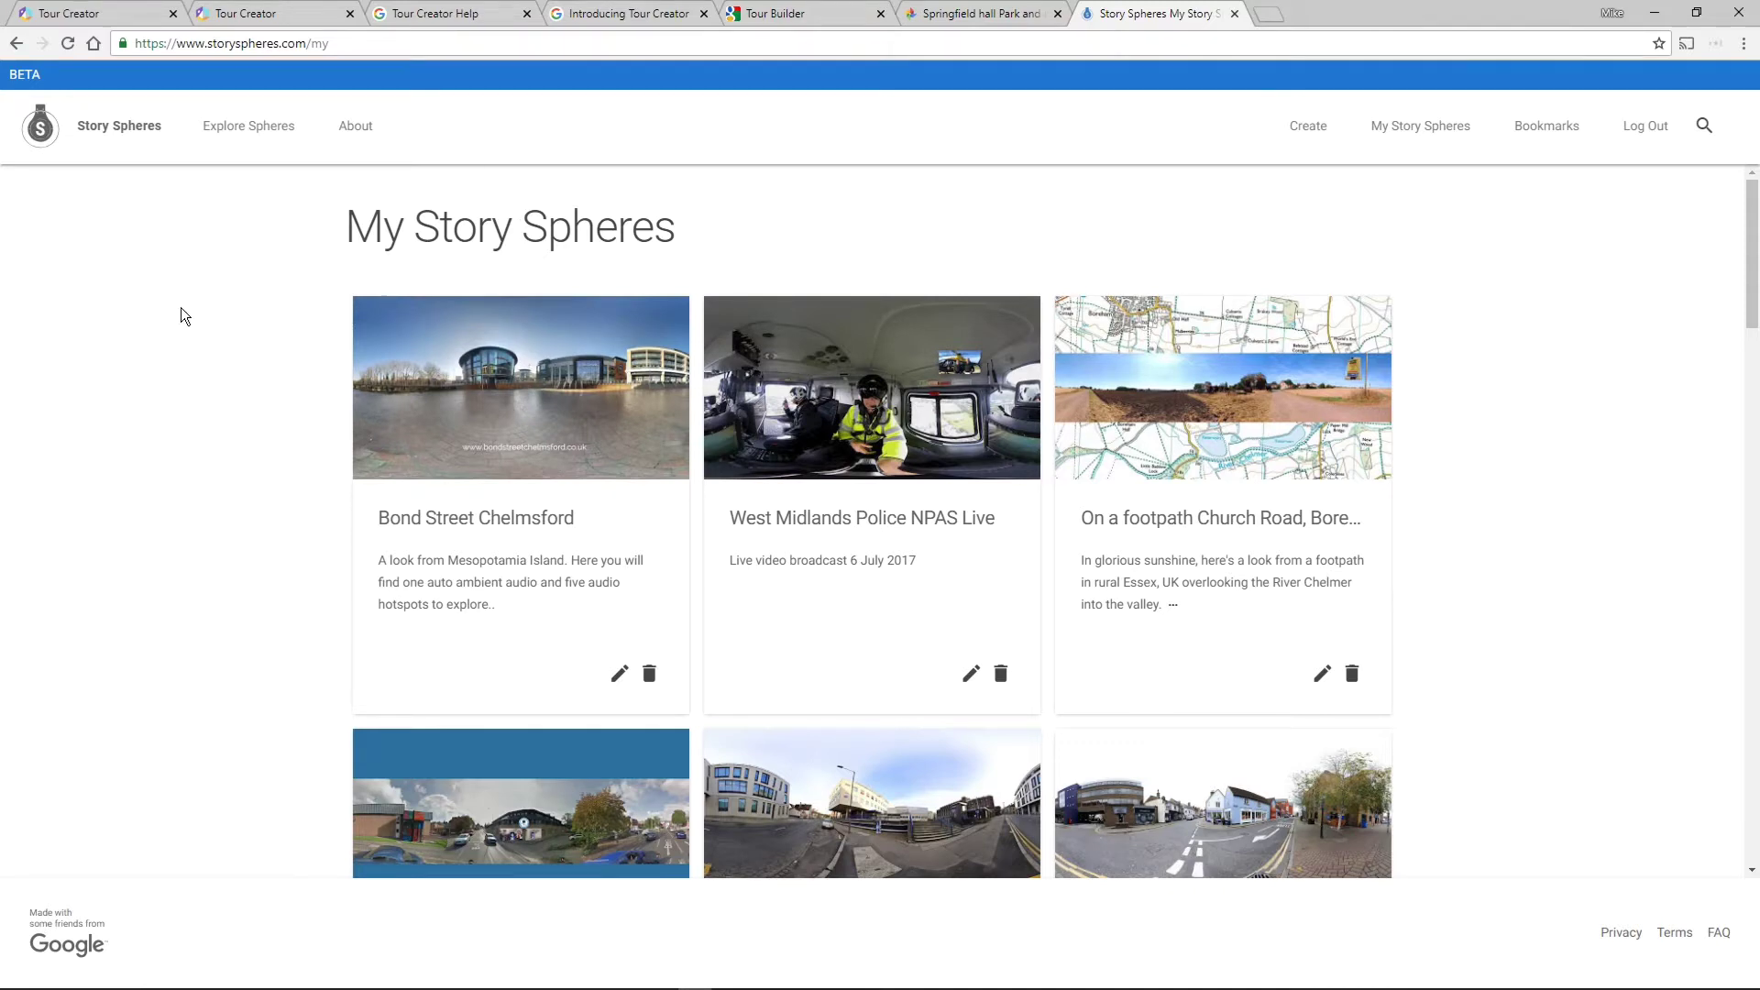
scroll(204, 371, down, 6)
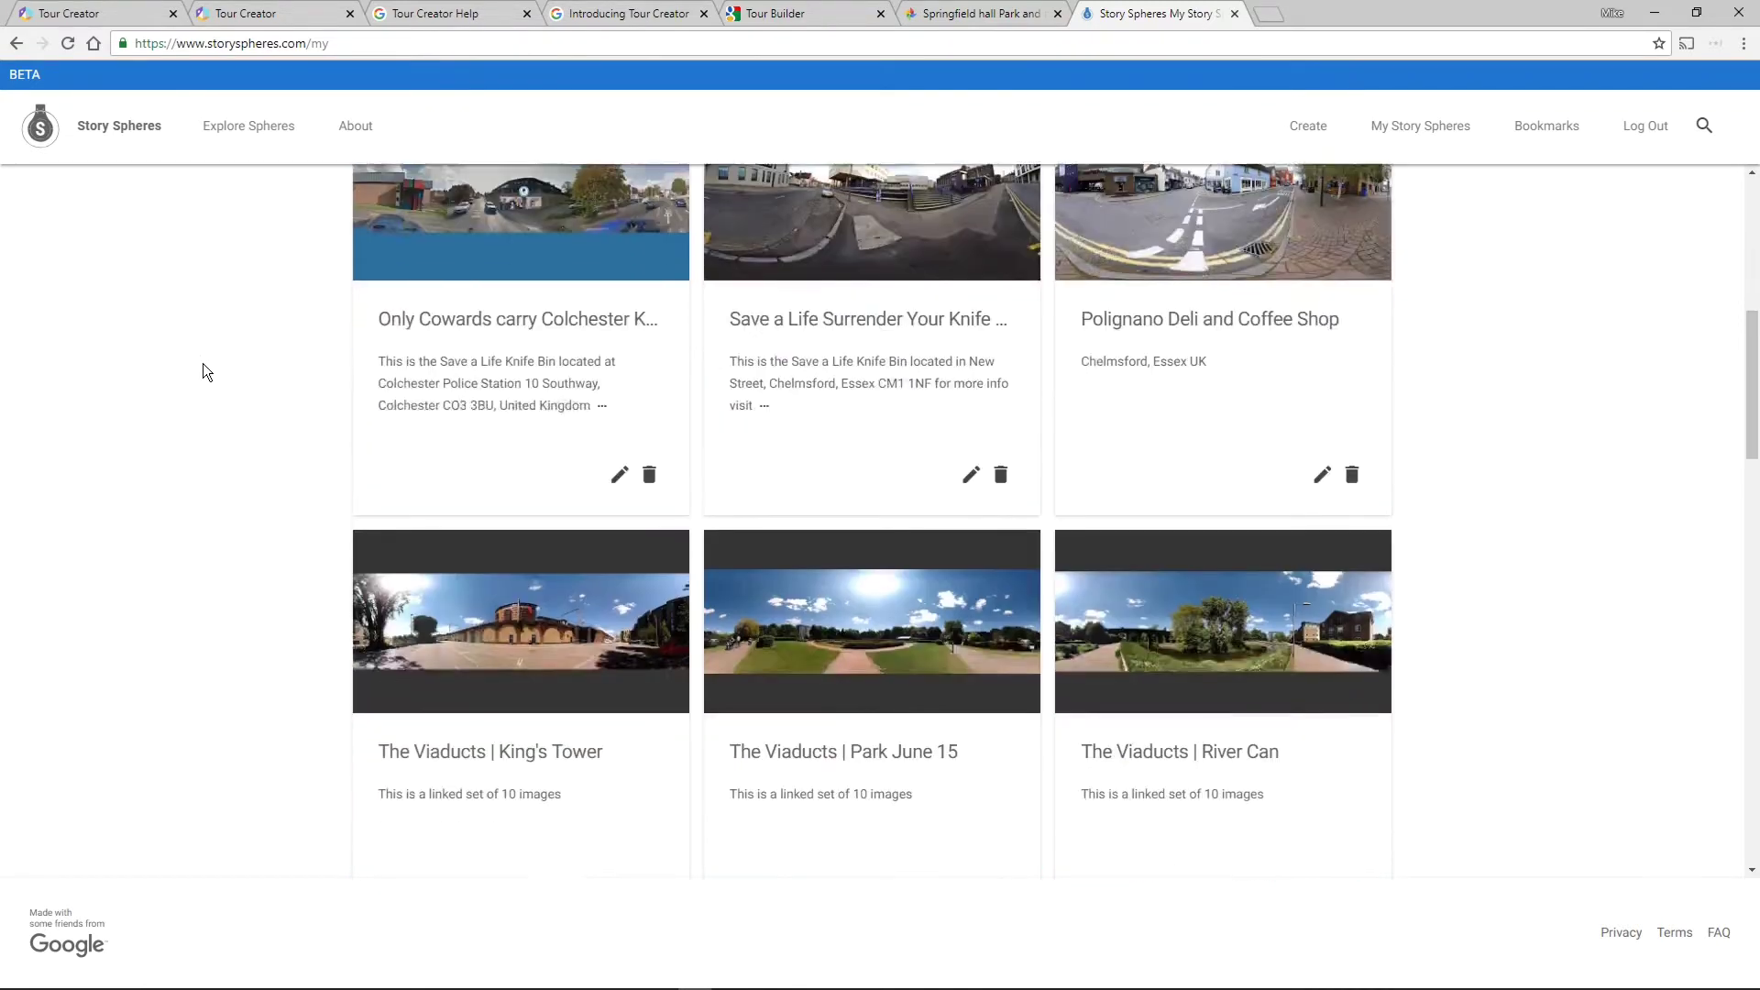
scroll(203, 367, down, 7)
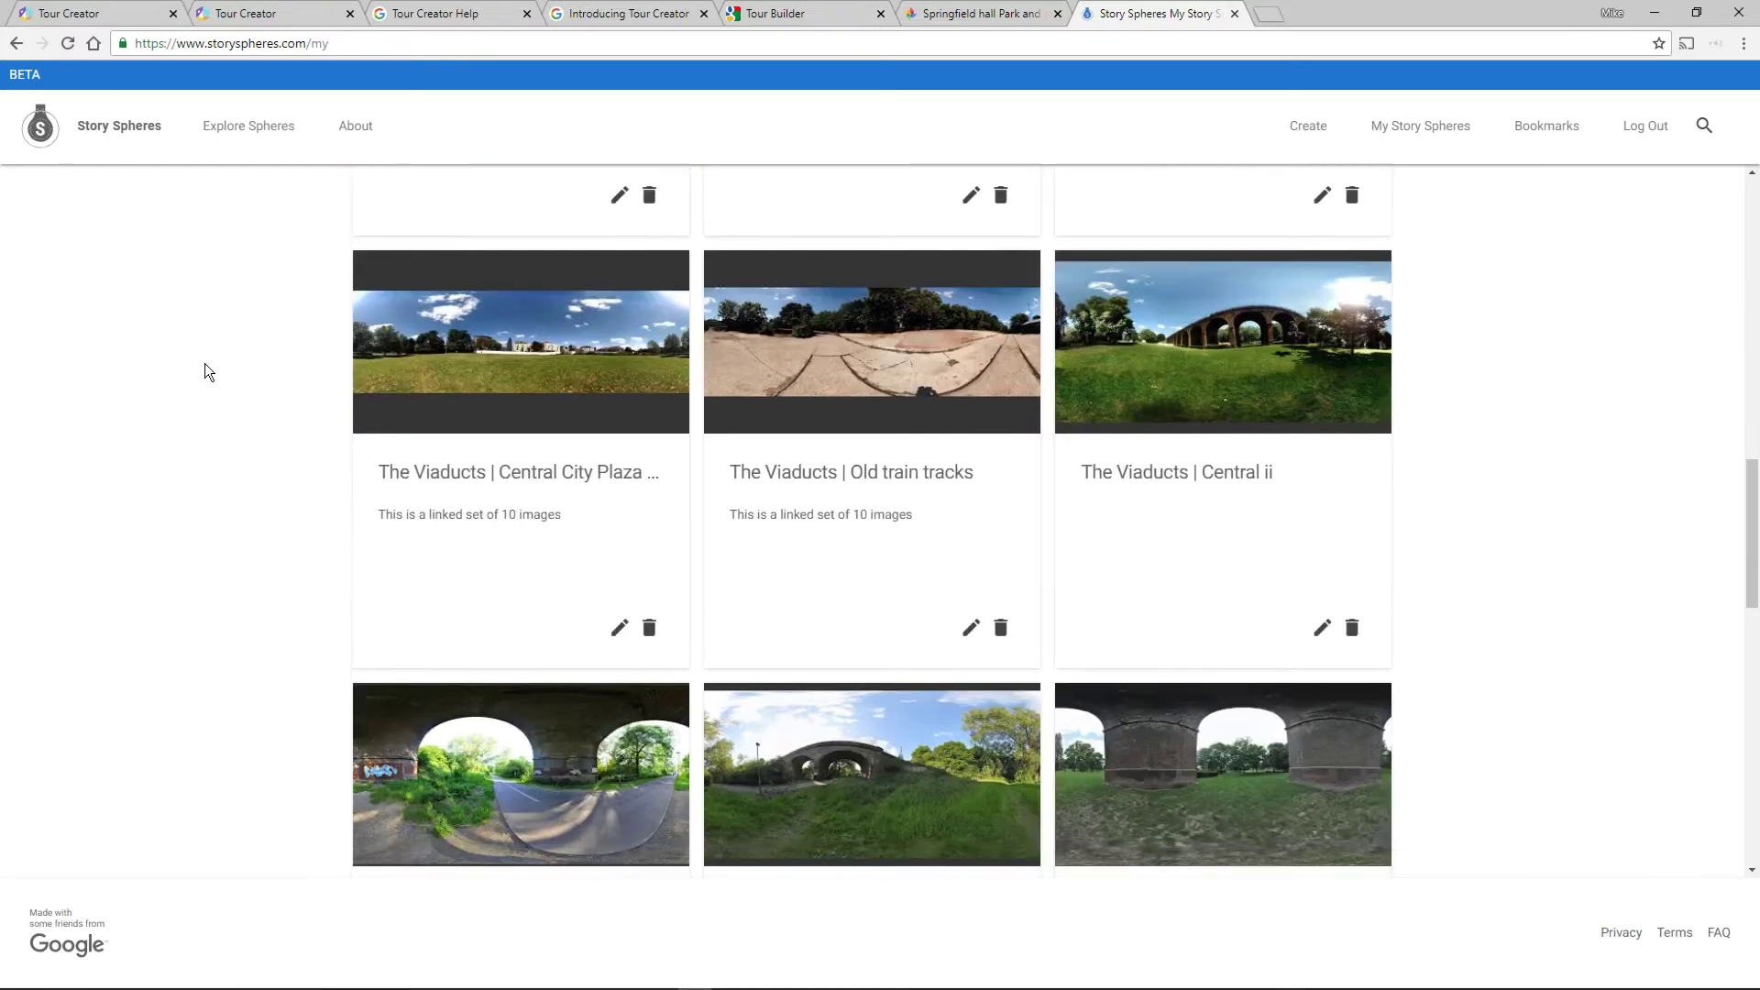
scroll(206, 371, down, 4)
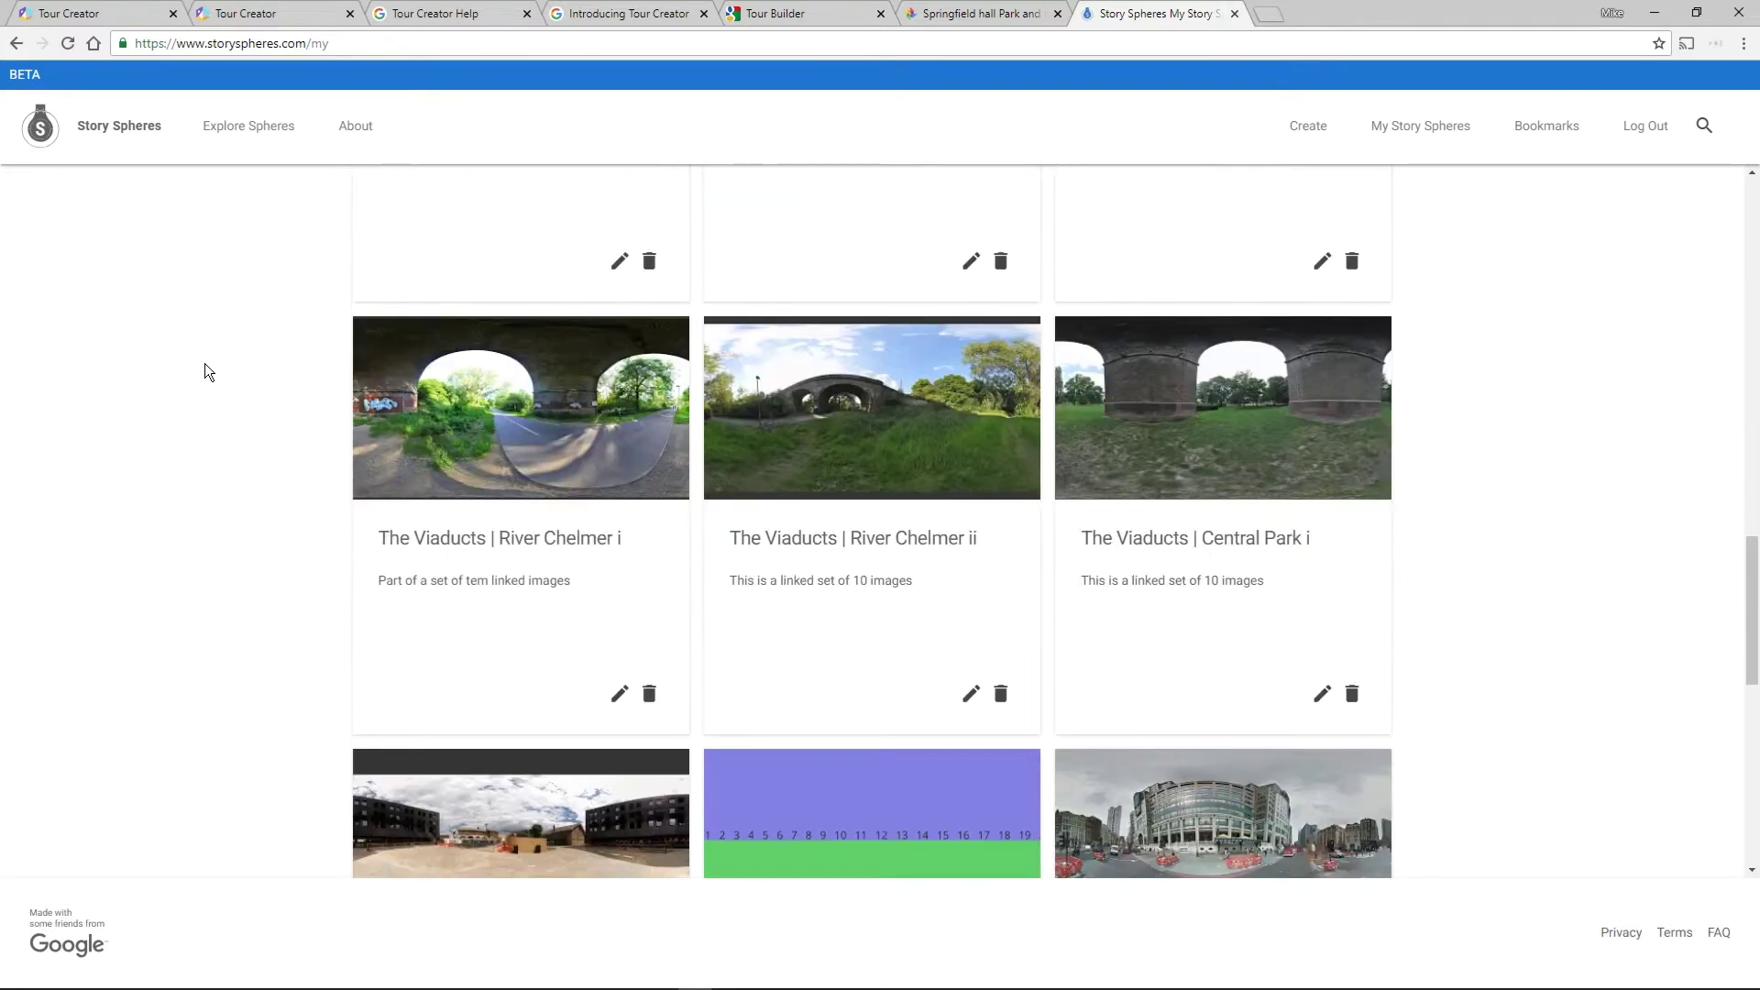
scroll(205, 363, down, 1)
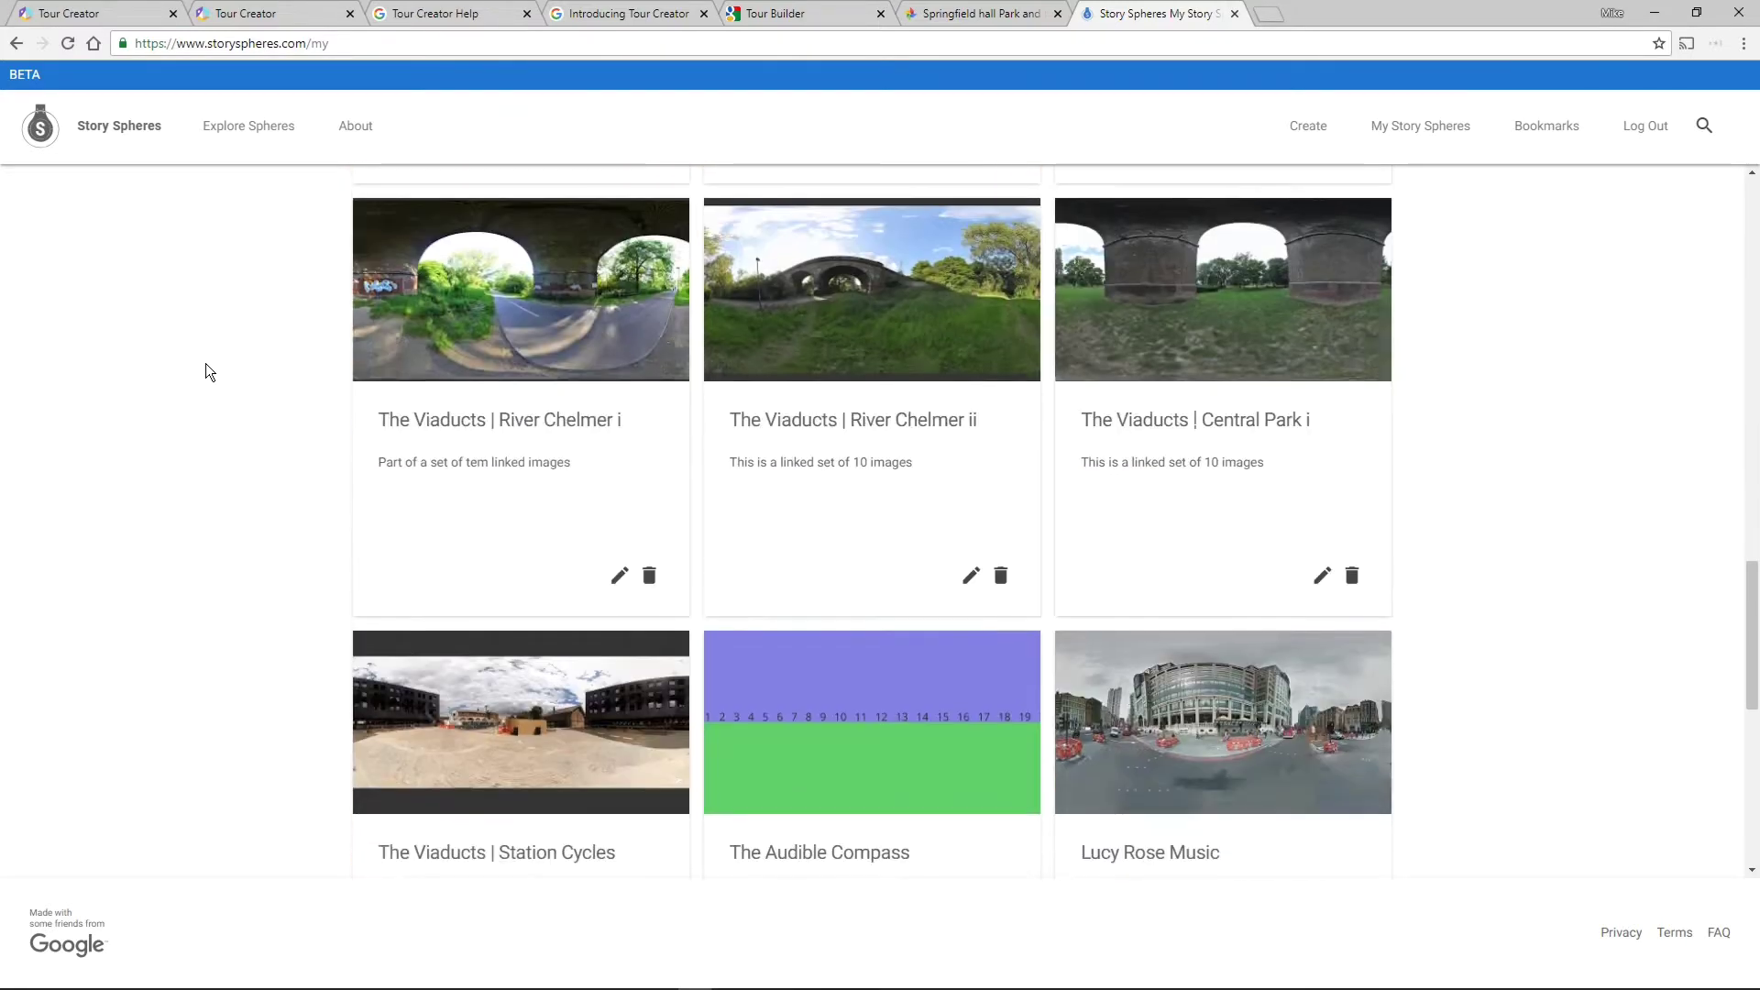
scroll(205, 363, down, 4)
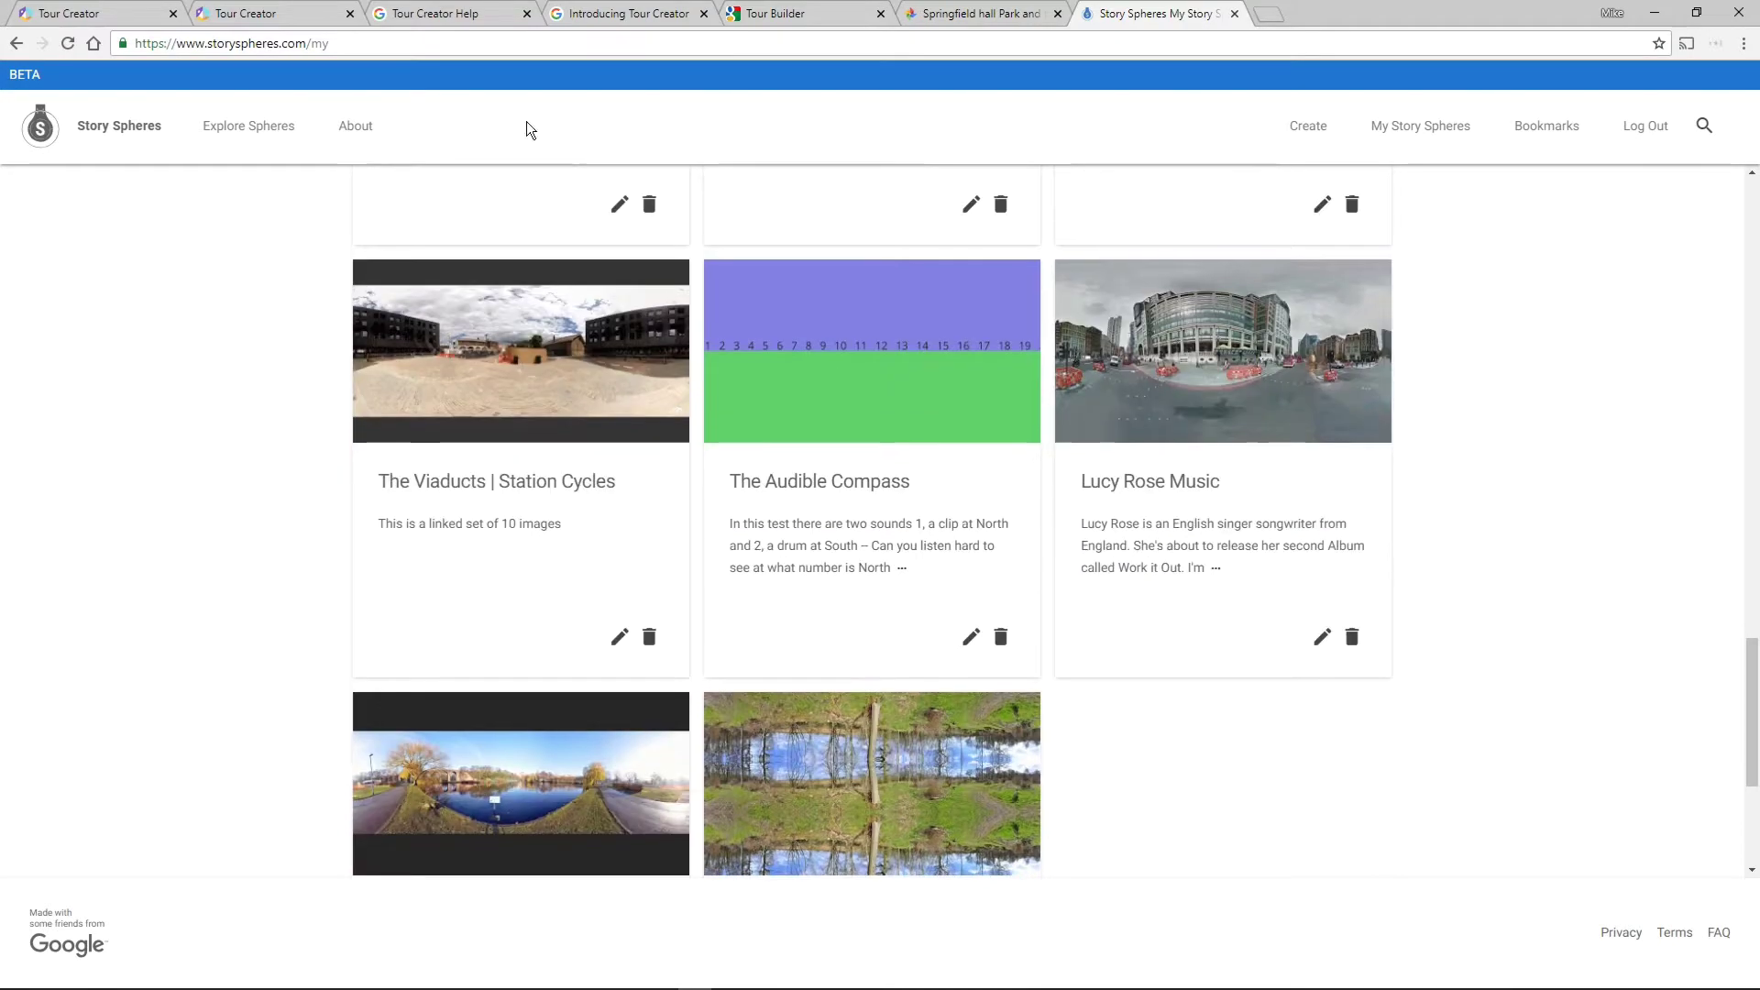
Browse the Springfield hall Park 360° photo album, then switch to Tour Builder.
click(937, 15)
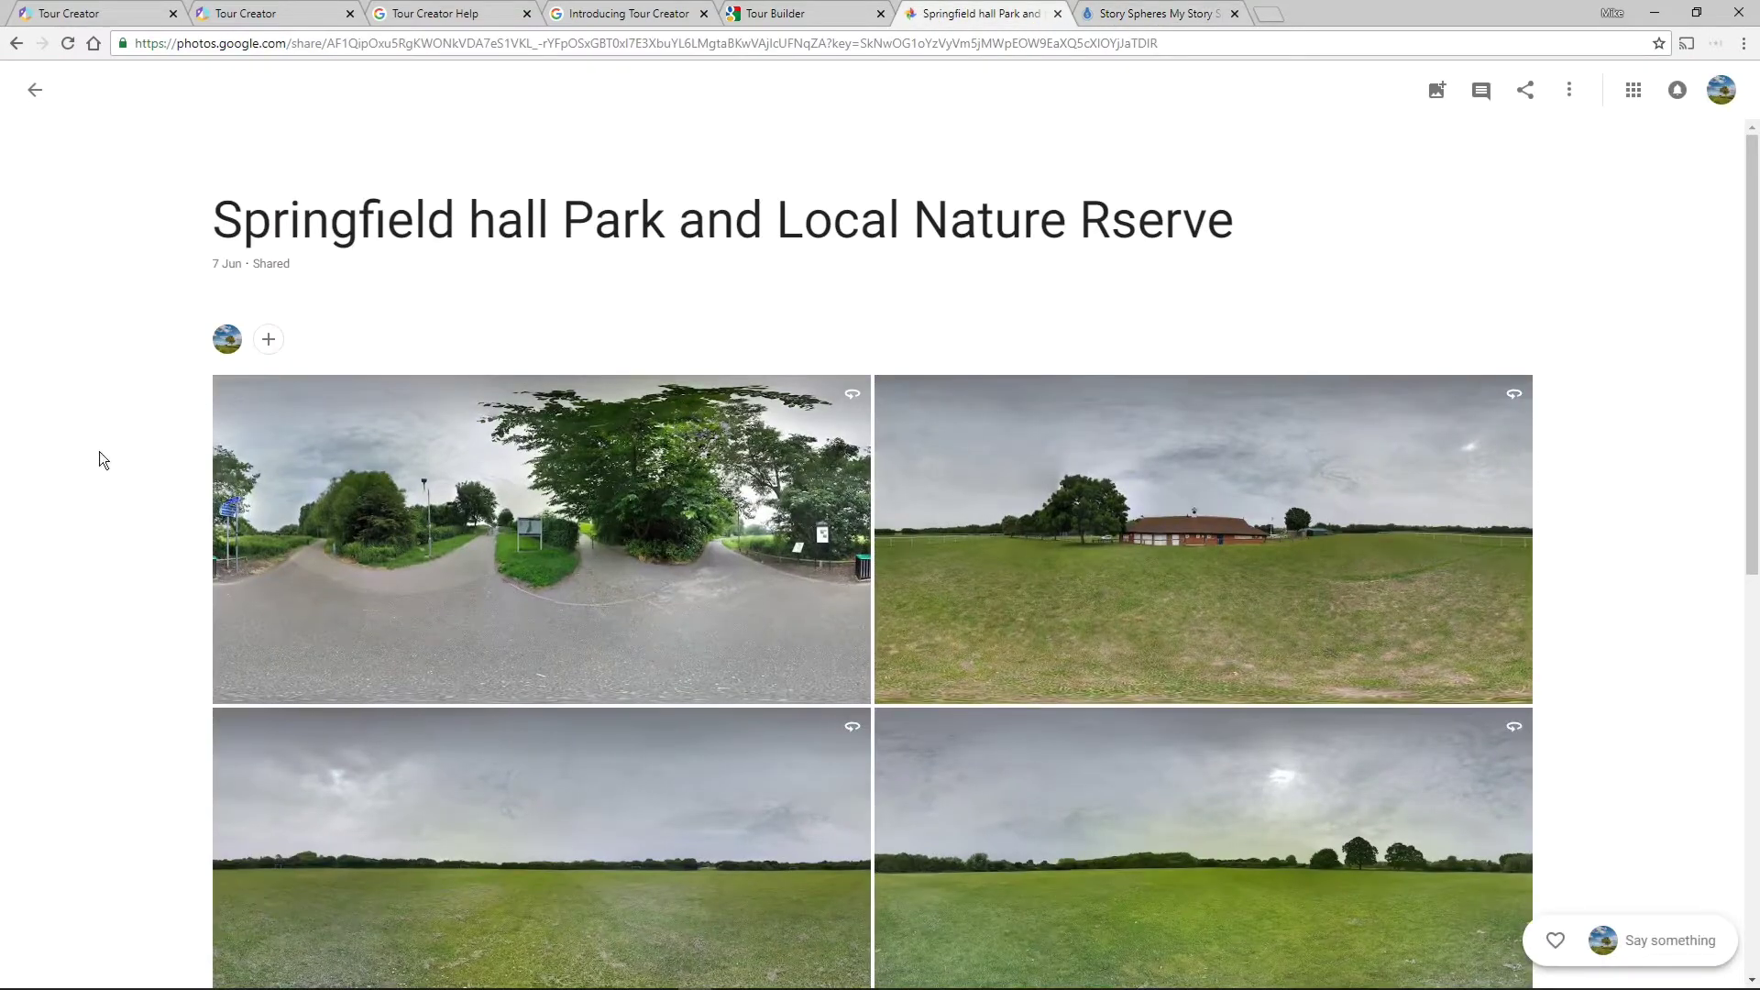
scroll(100, 459, down, 6)
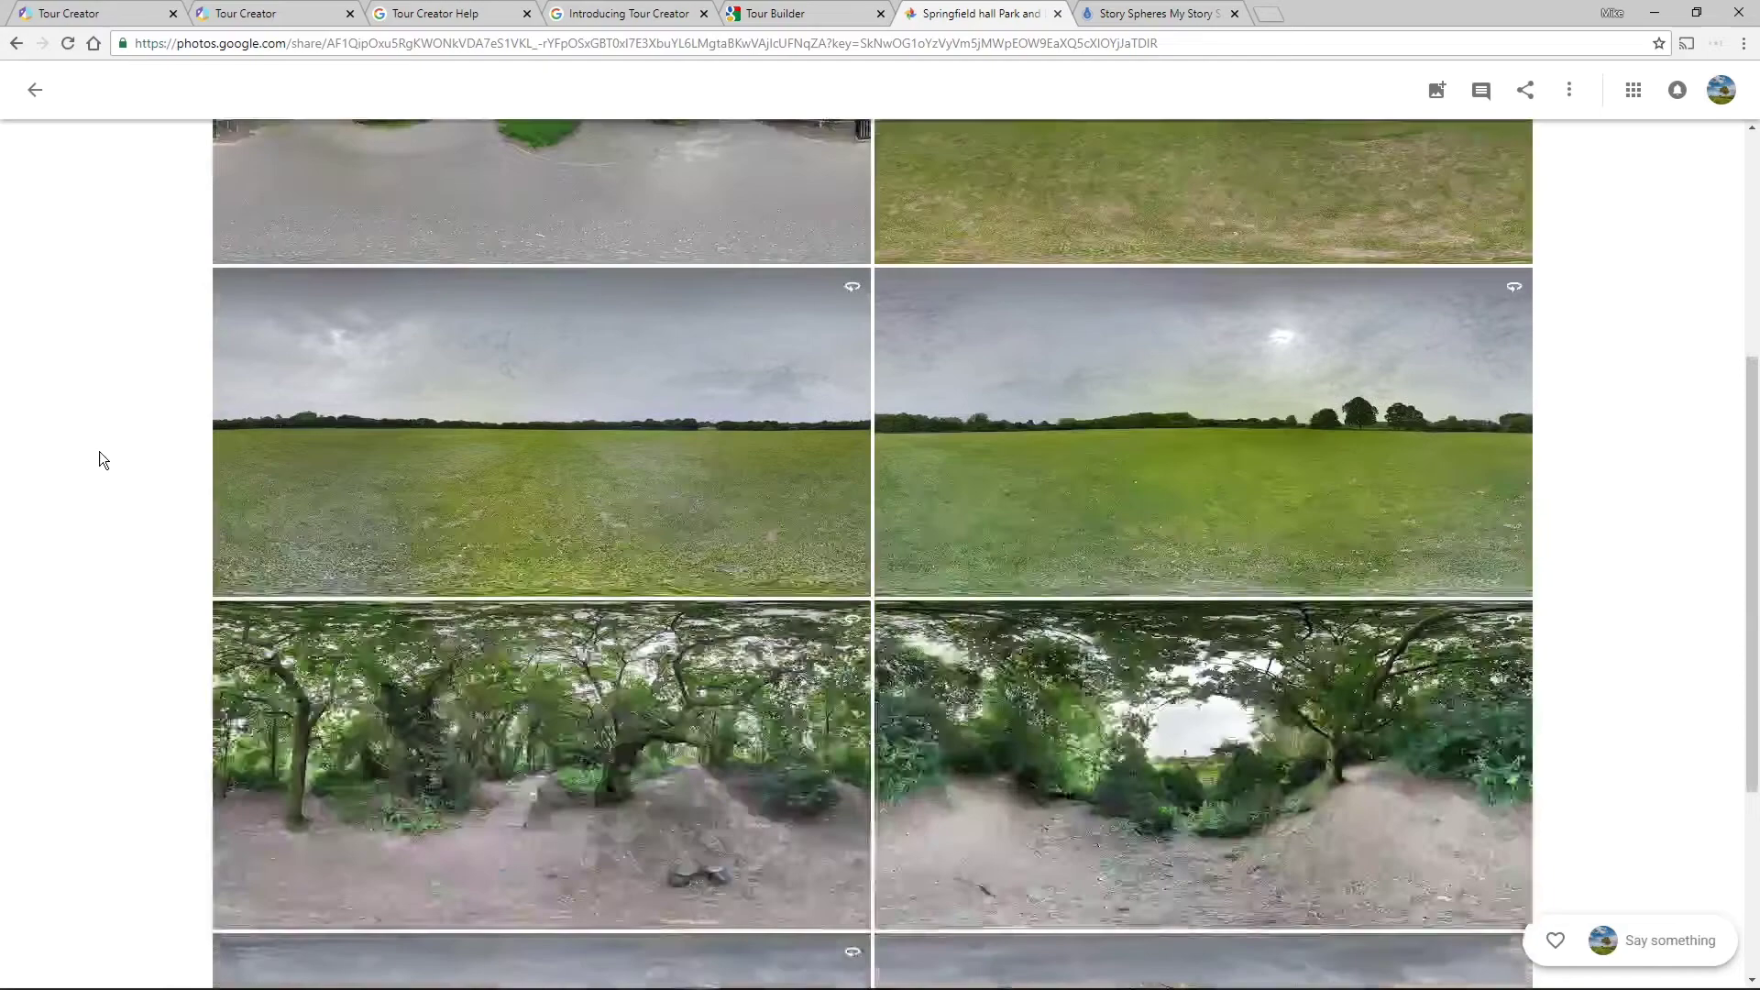
scroll(99, 452, down, 2)
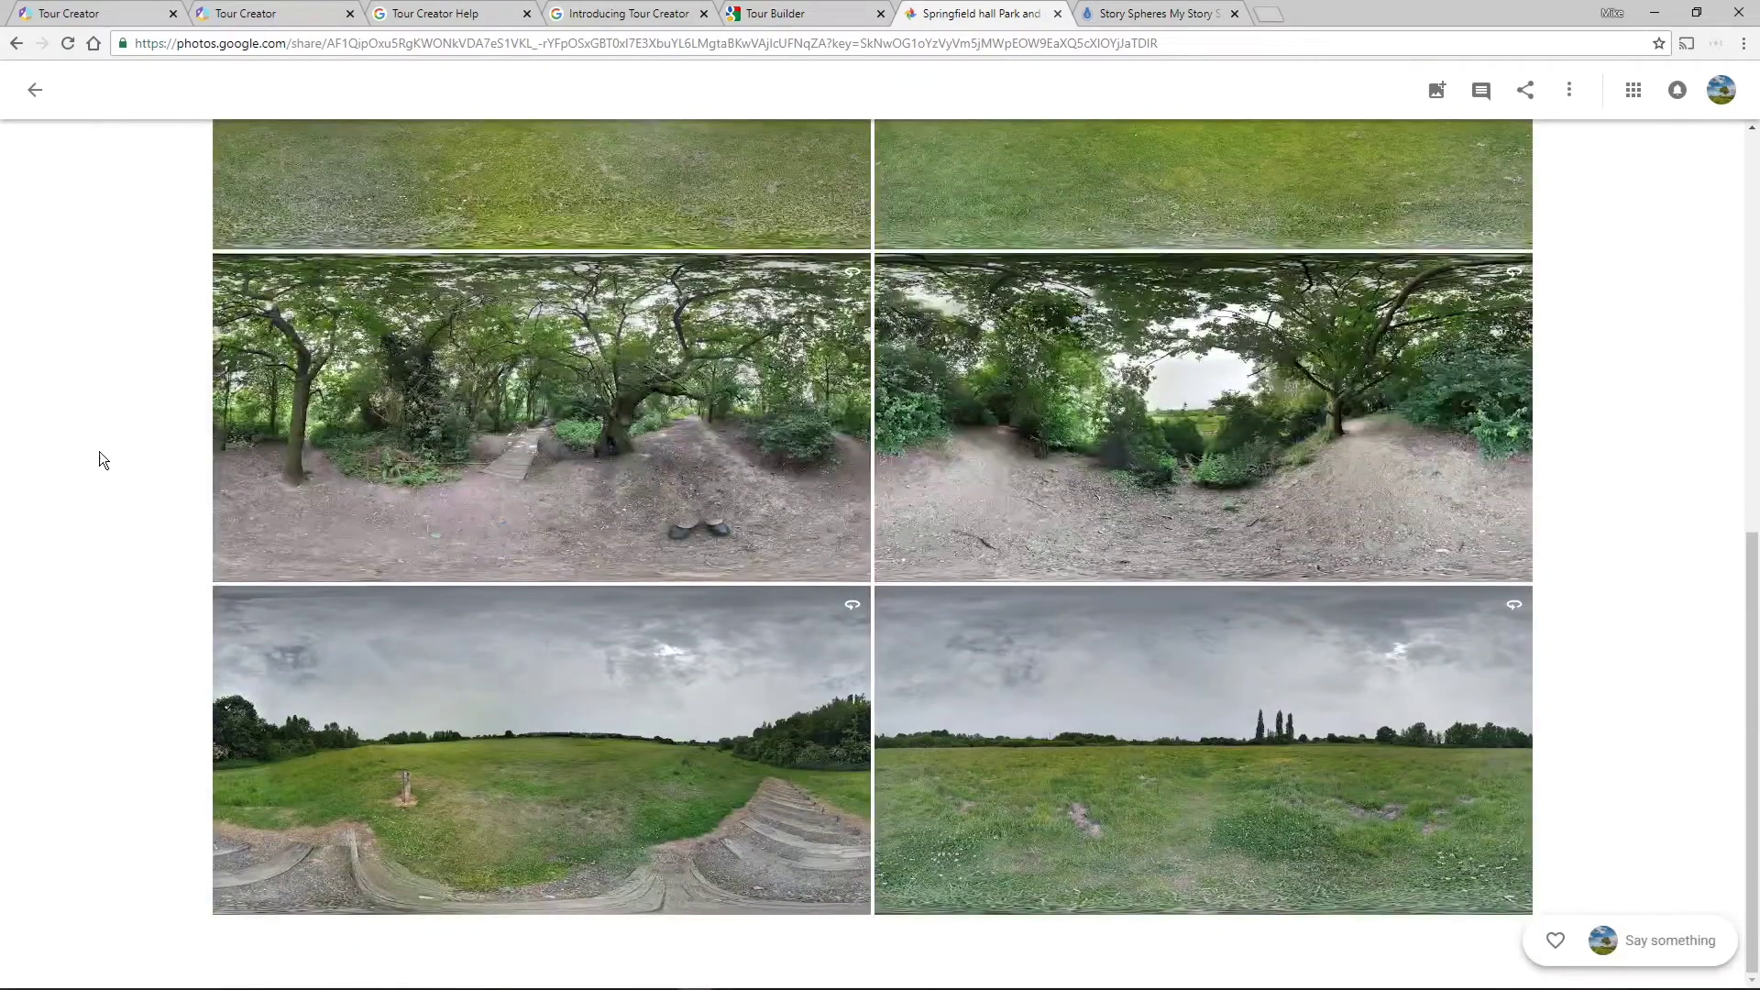
scroll(99, 460, up, 8)
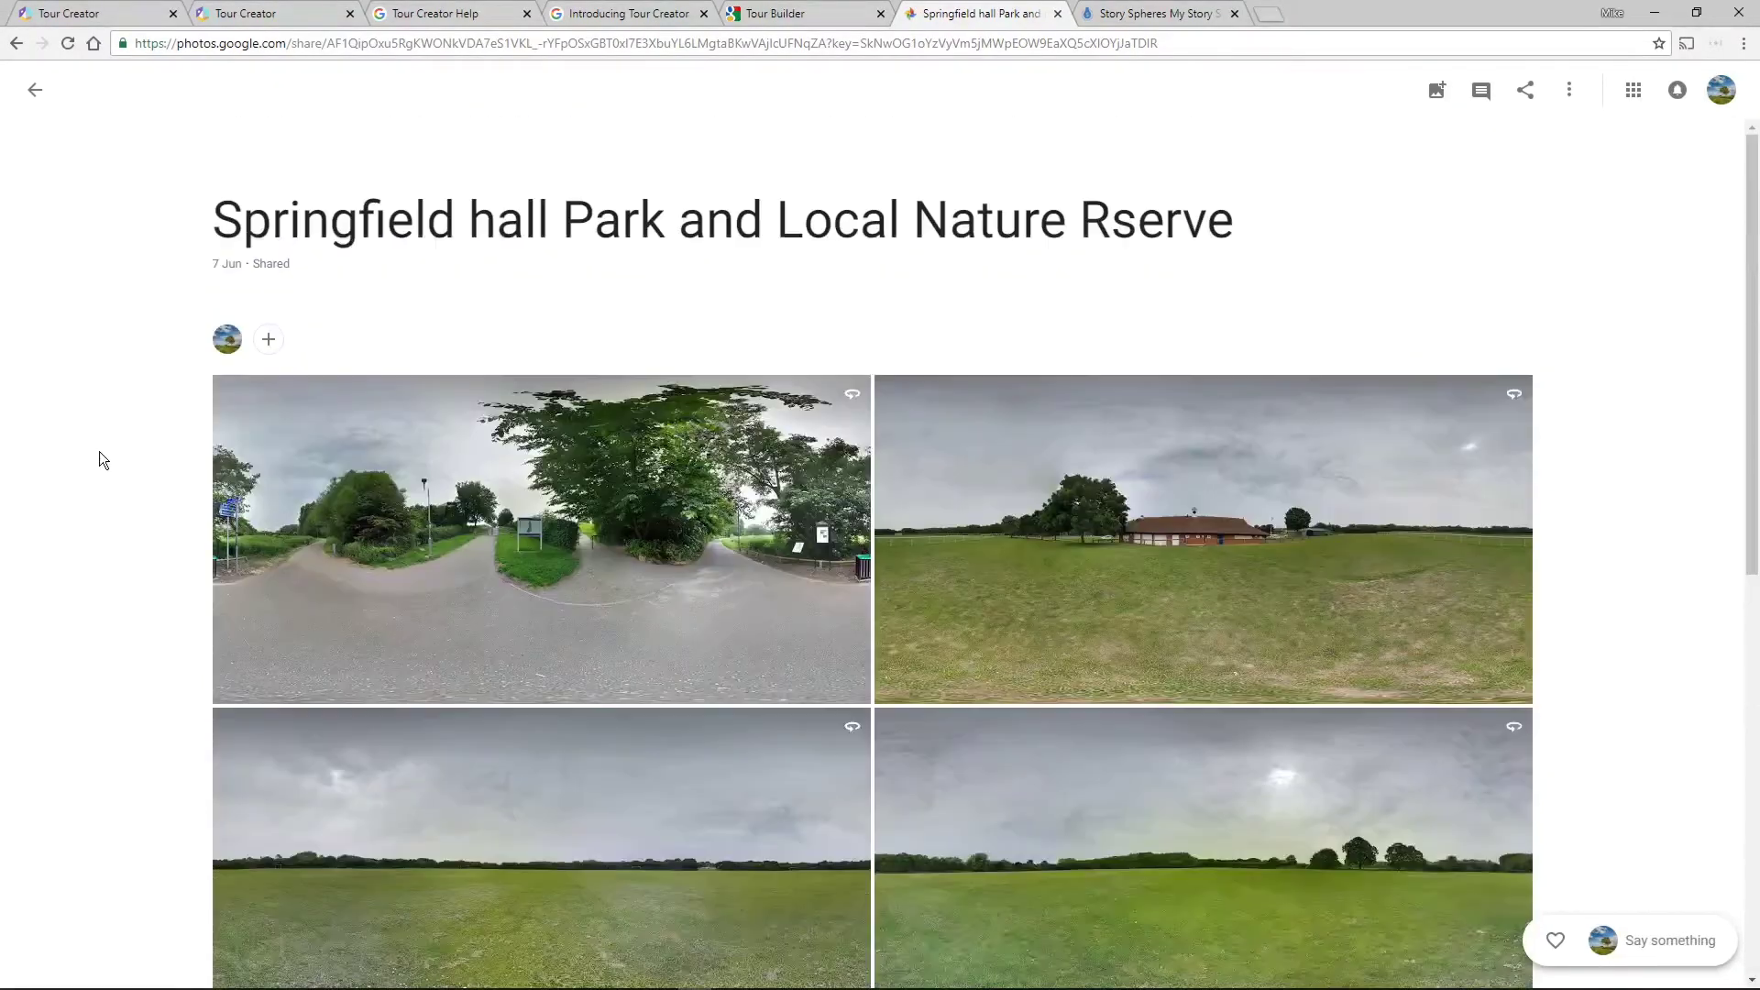
click(750, 16)
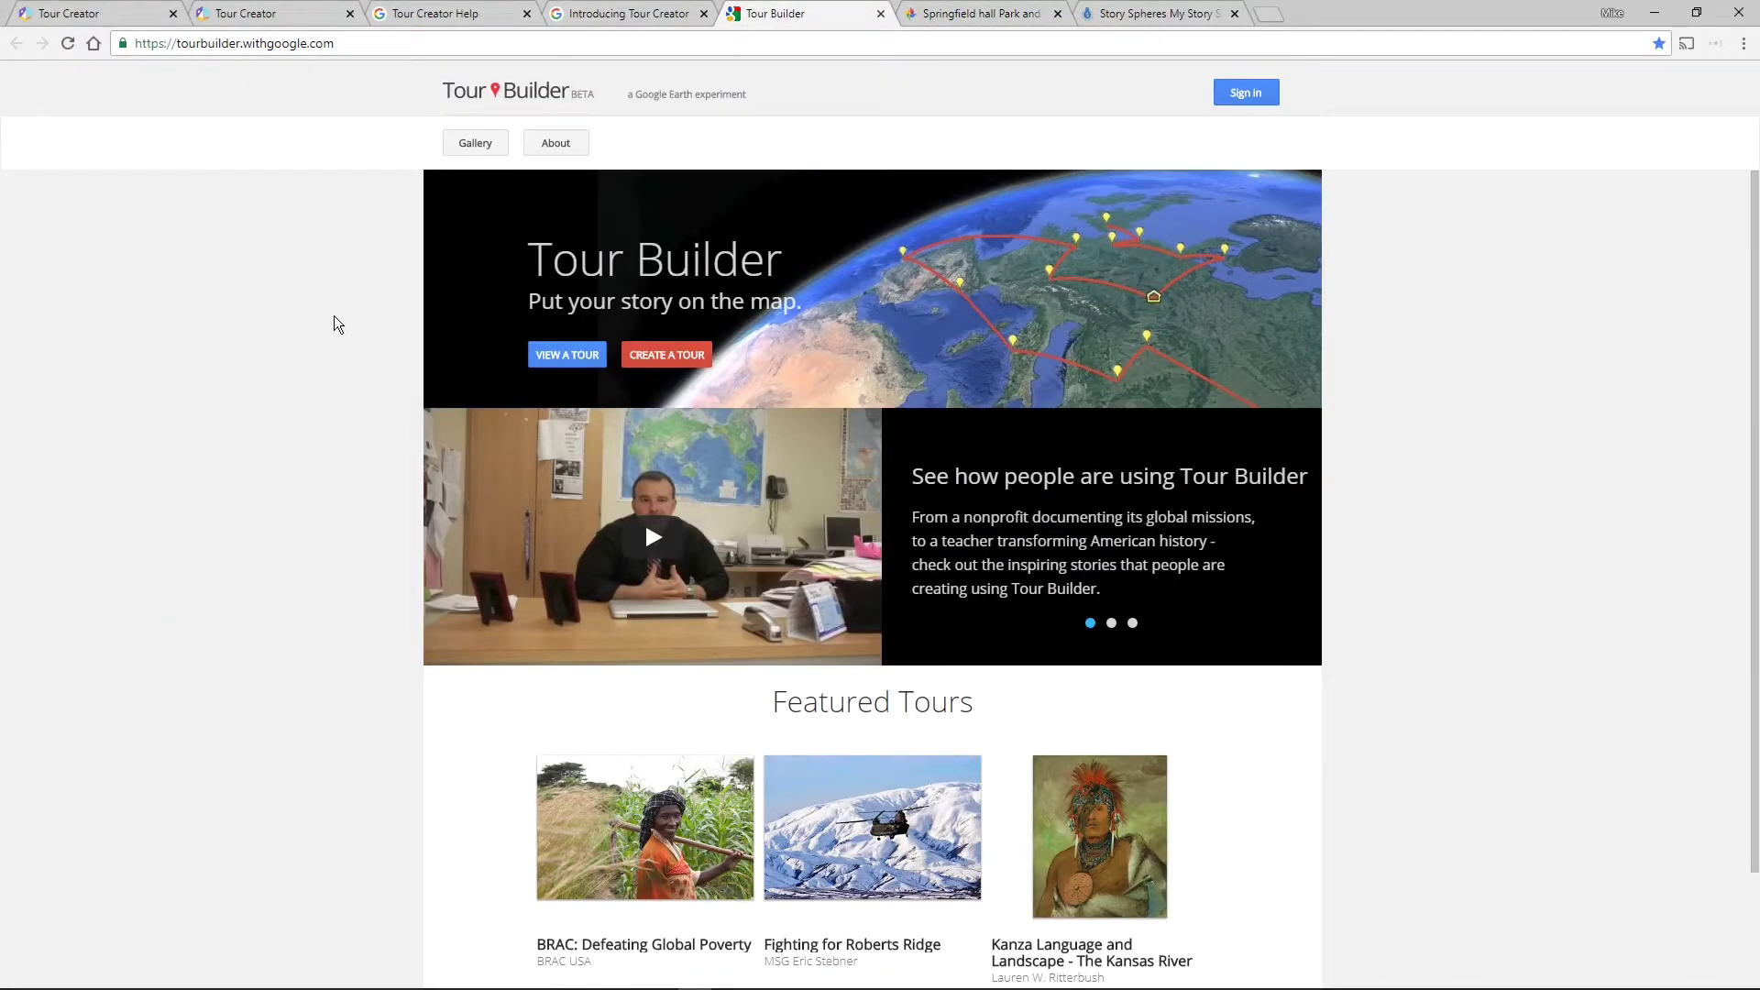
Zoom Tour Builder's home page to 150% and look over Featured Tours before returning to the blog.
click(1744, 43)
click(1689, 219)
click(1689, 219)
click(1688, 218)
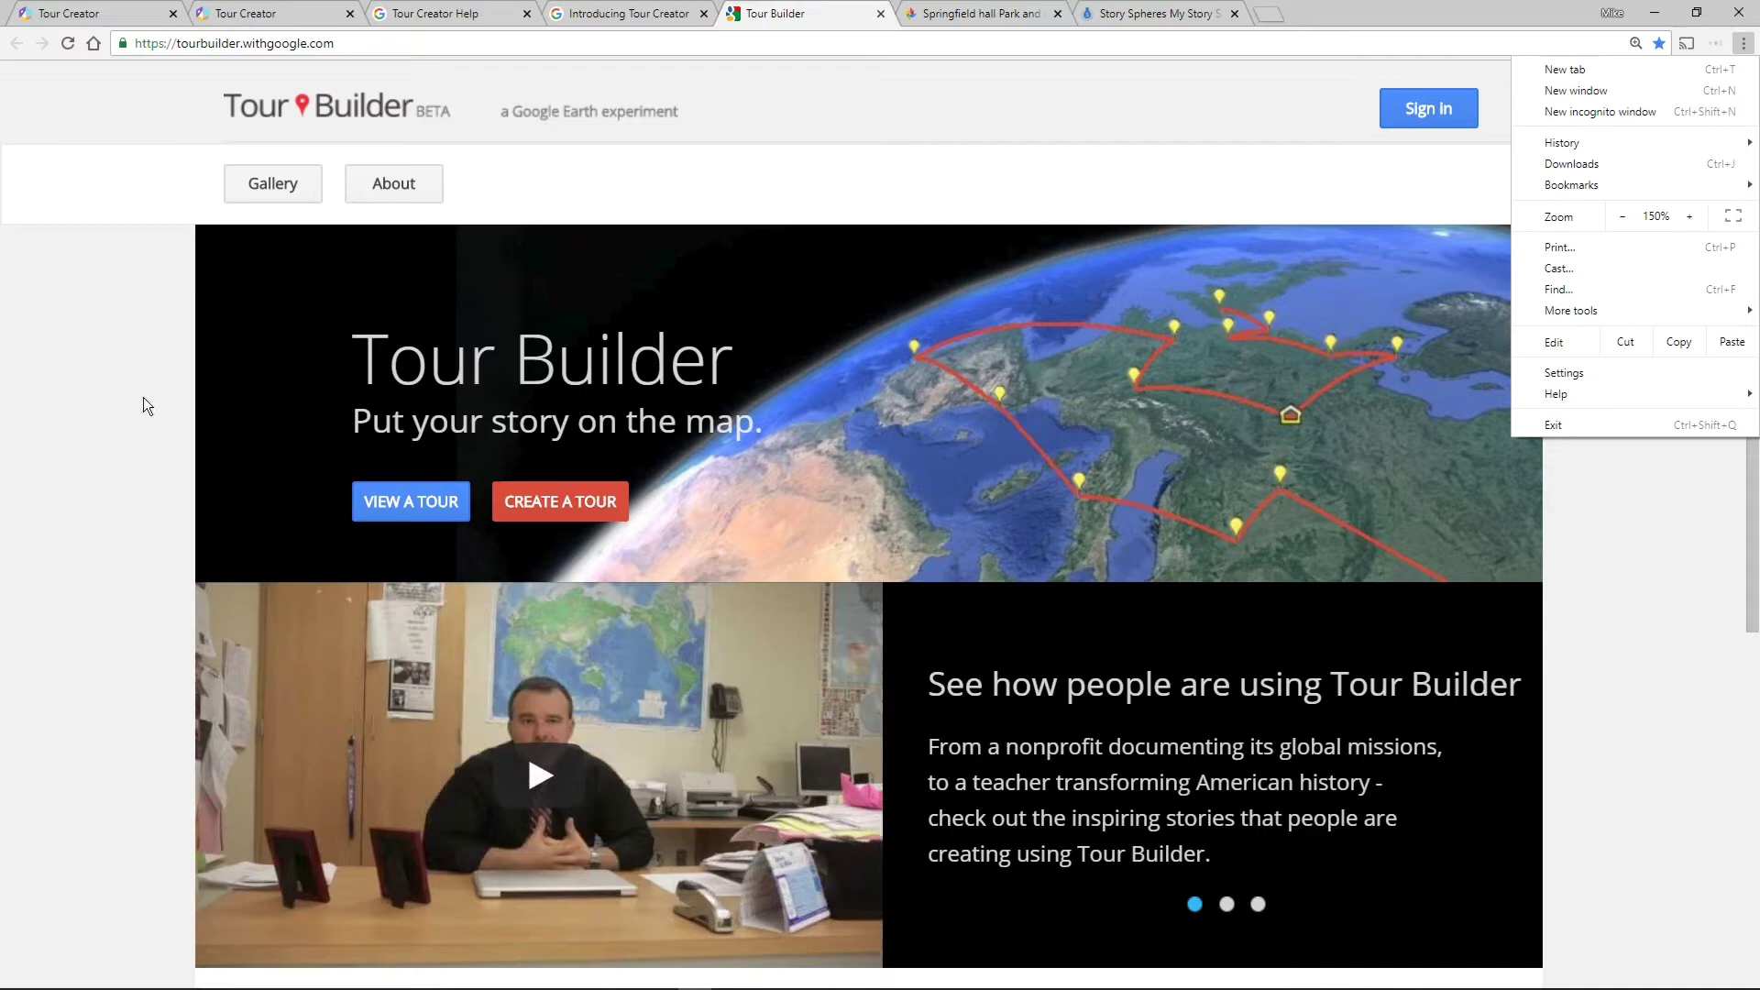
click(133, 429)
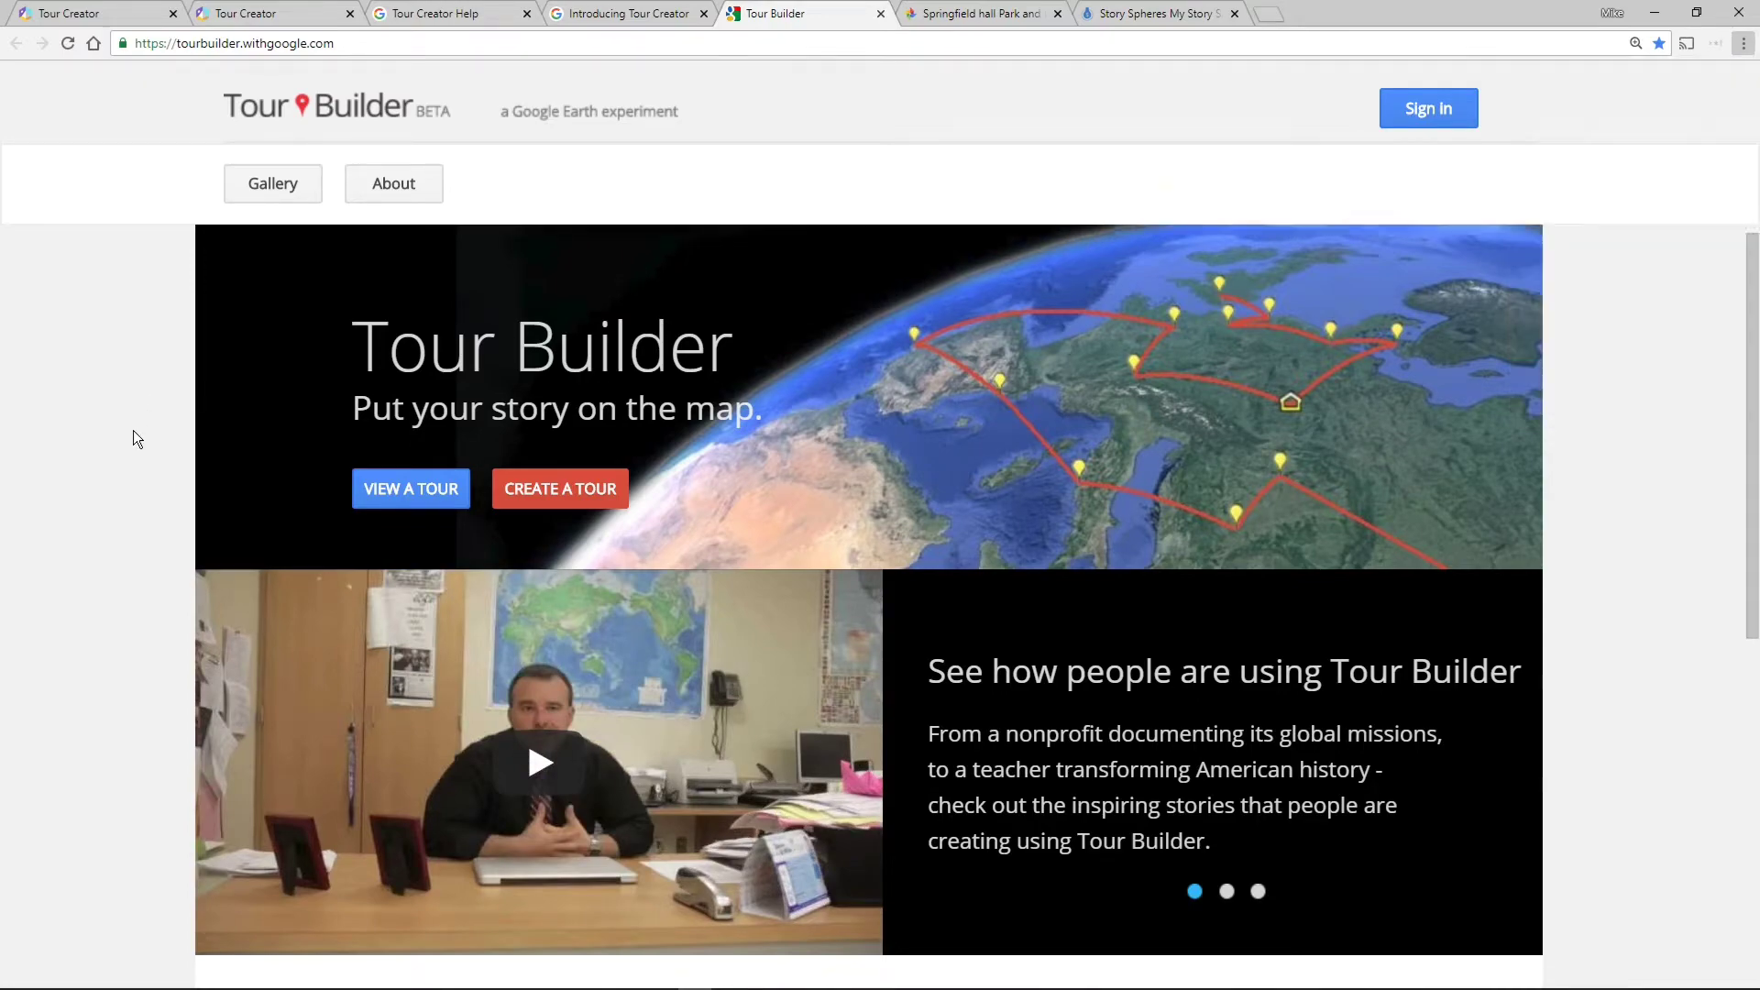
scroll(134, 431, down, 2)
scroll(131, 432, down, 3)
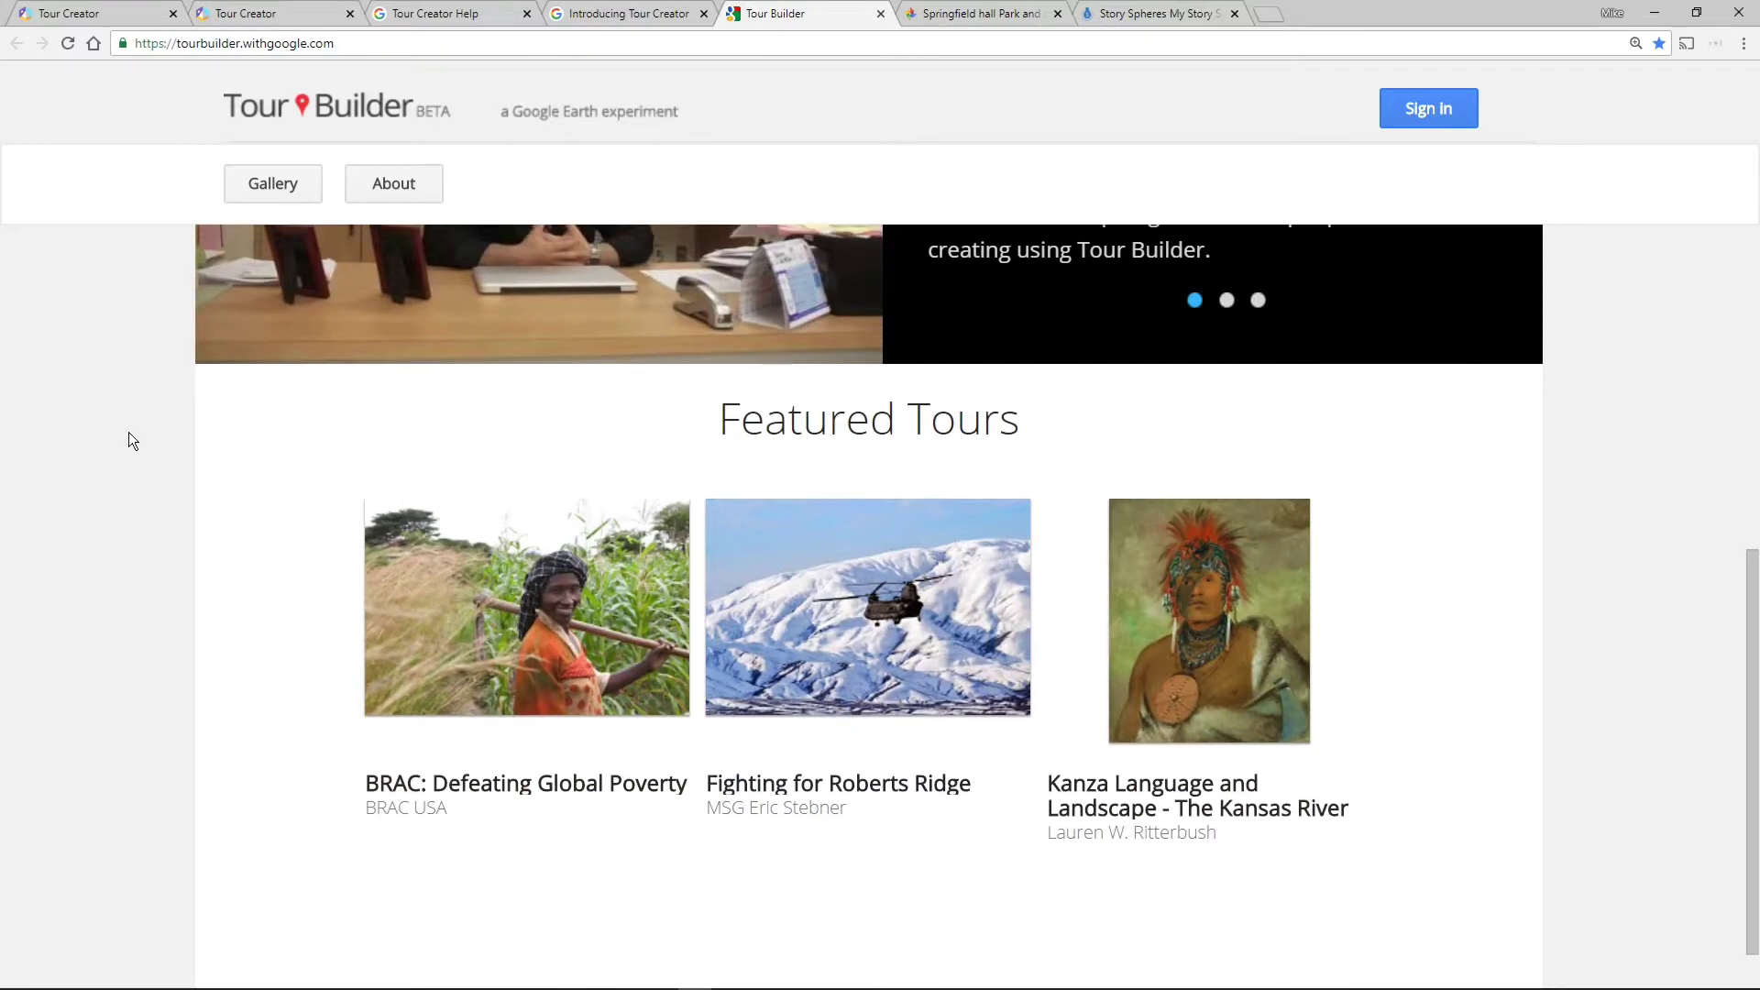
scroll(129, 432, up, 5)
click(640, 16)
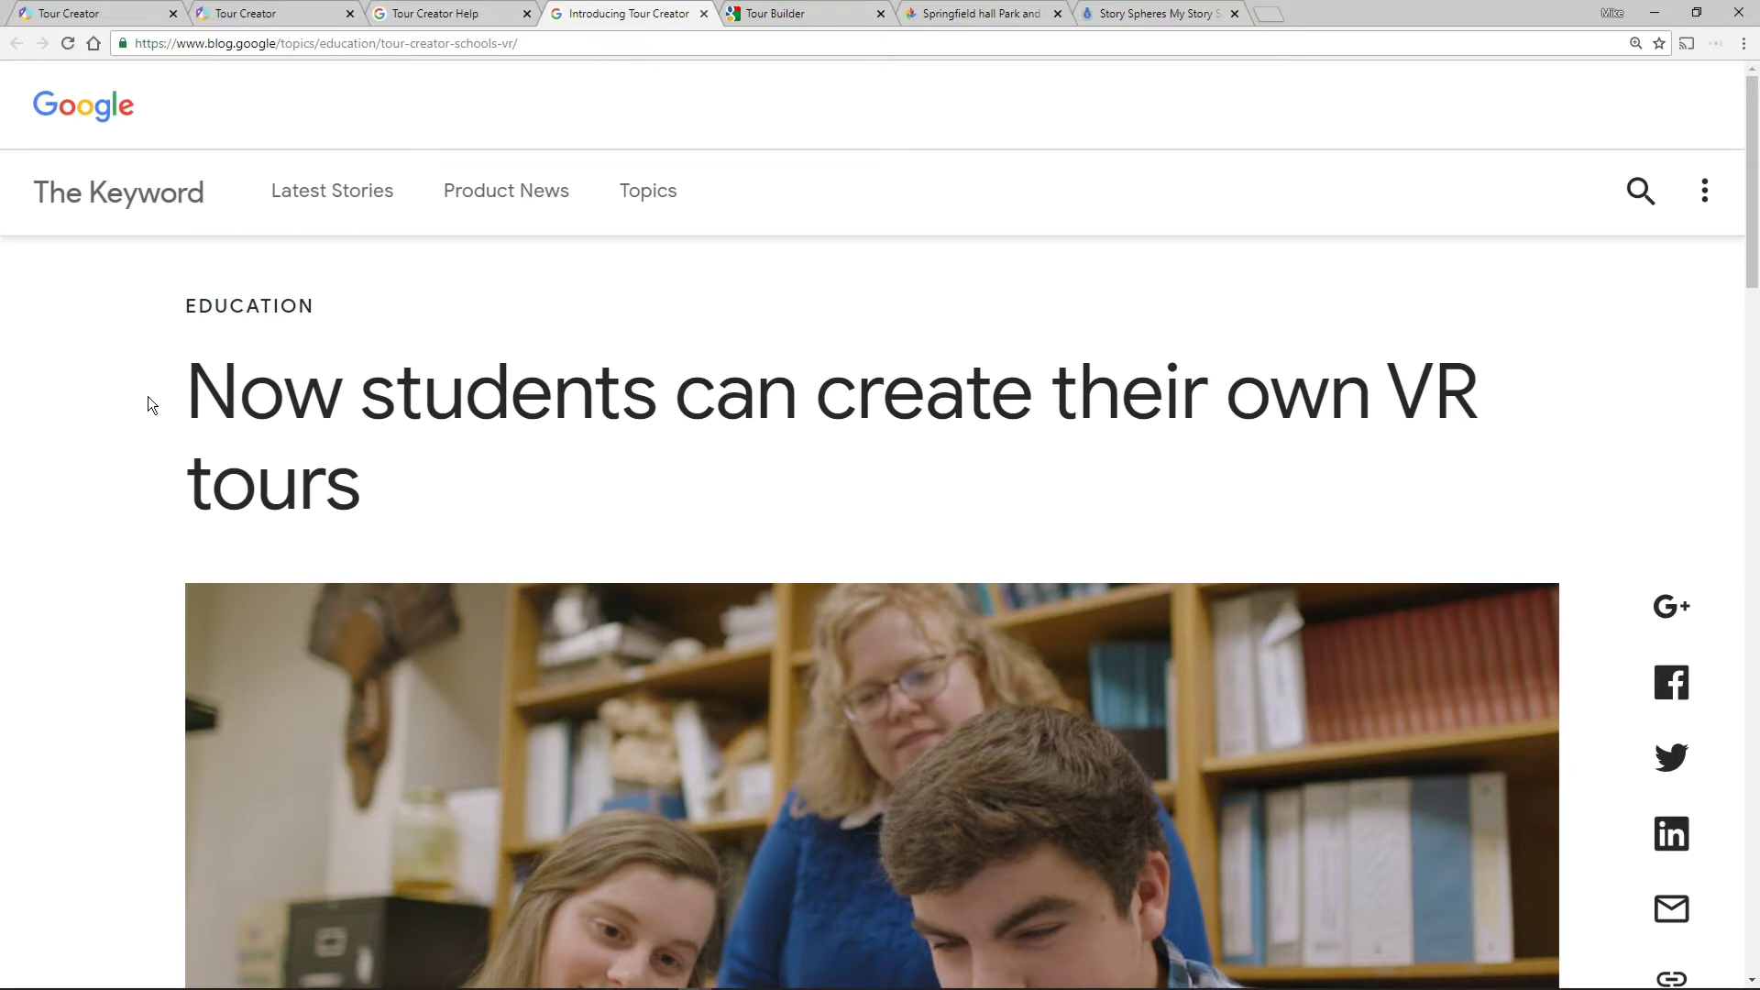
Read down the blog article on publishing to Poly, then jump to the Tour Creator start page with Ctrl+1.
scroll(99, 440, down, 8)
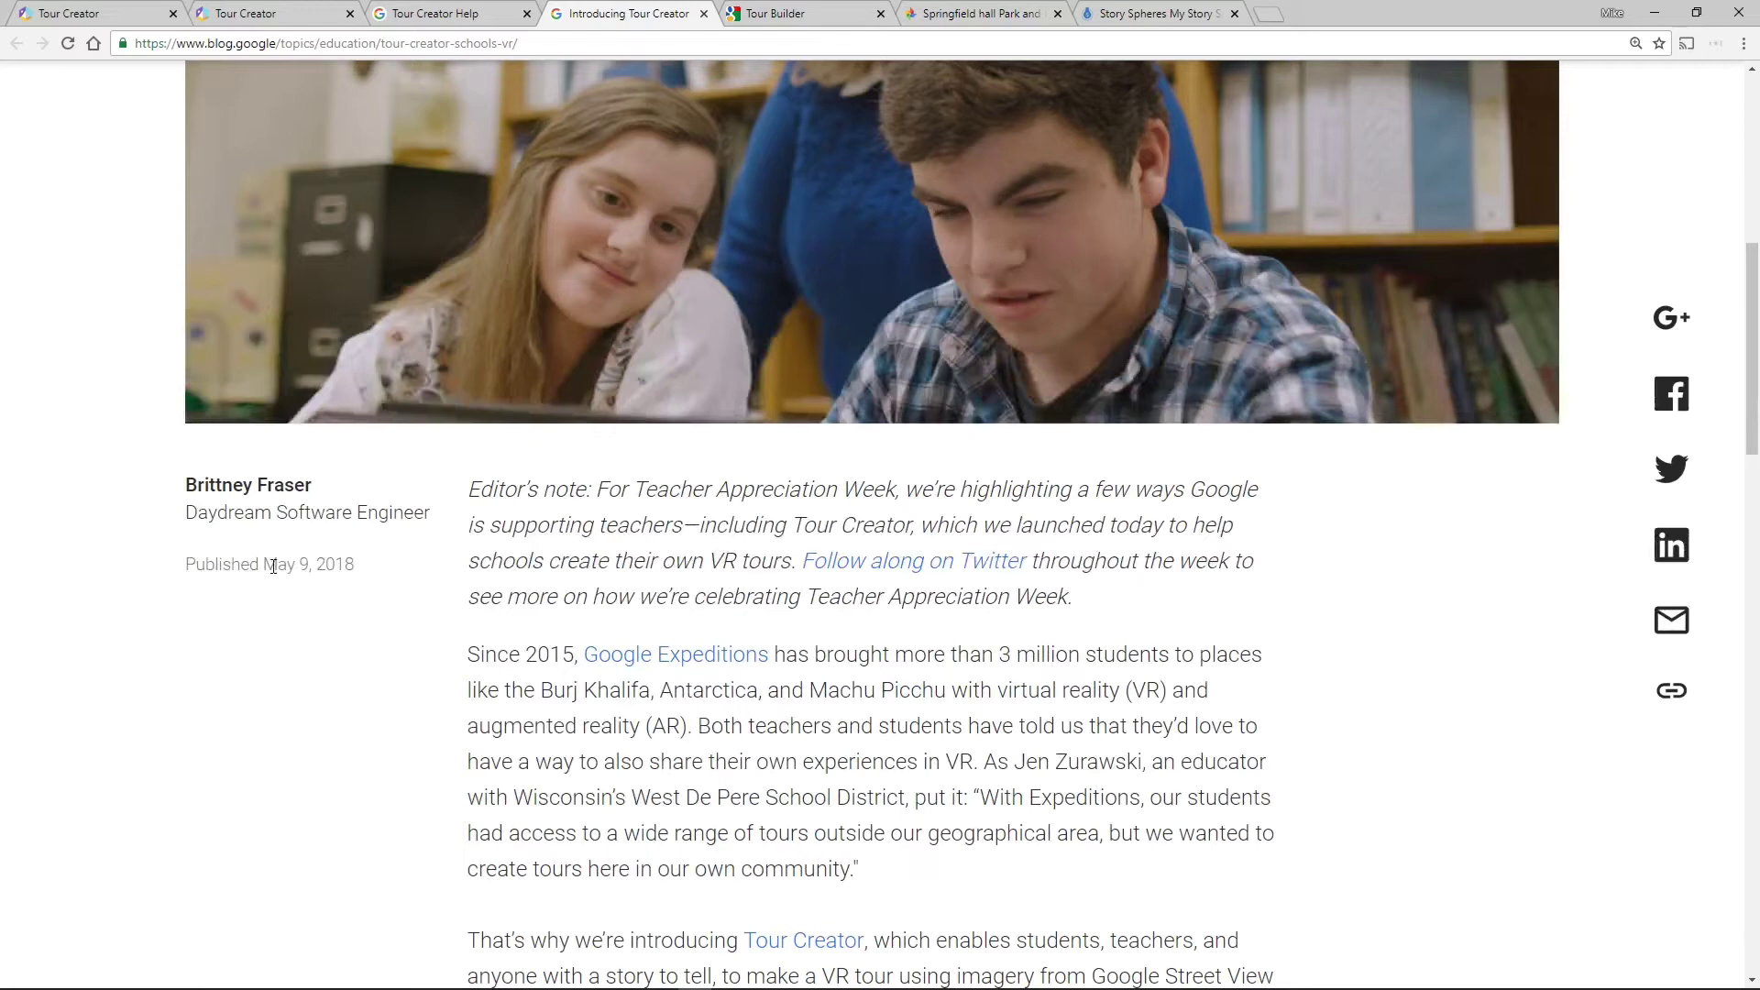
drag(324, 563, 417, 577)
click(141, 475)
scroll(140, 476, down, 1)
scroll(141, 484, down, 2)
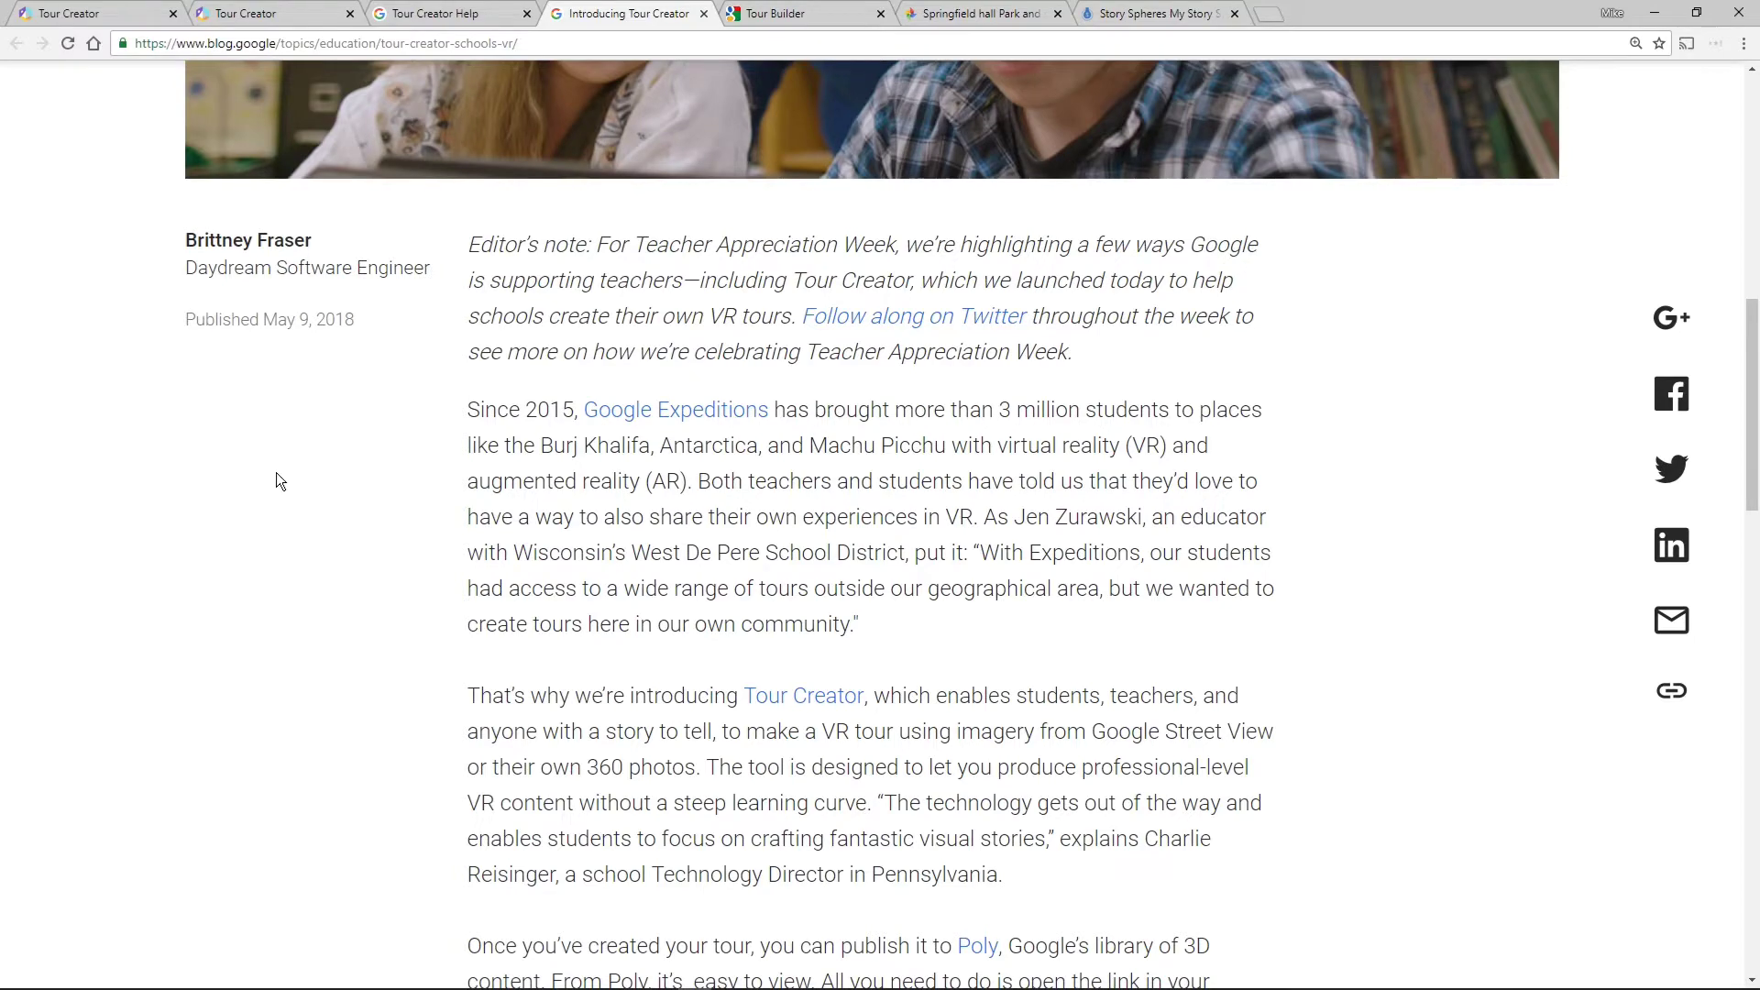
scroll(331, 475, down, 6)
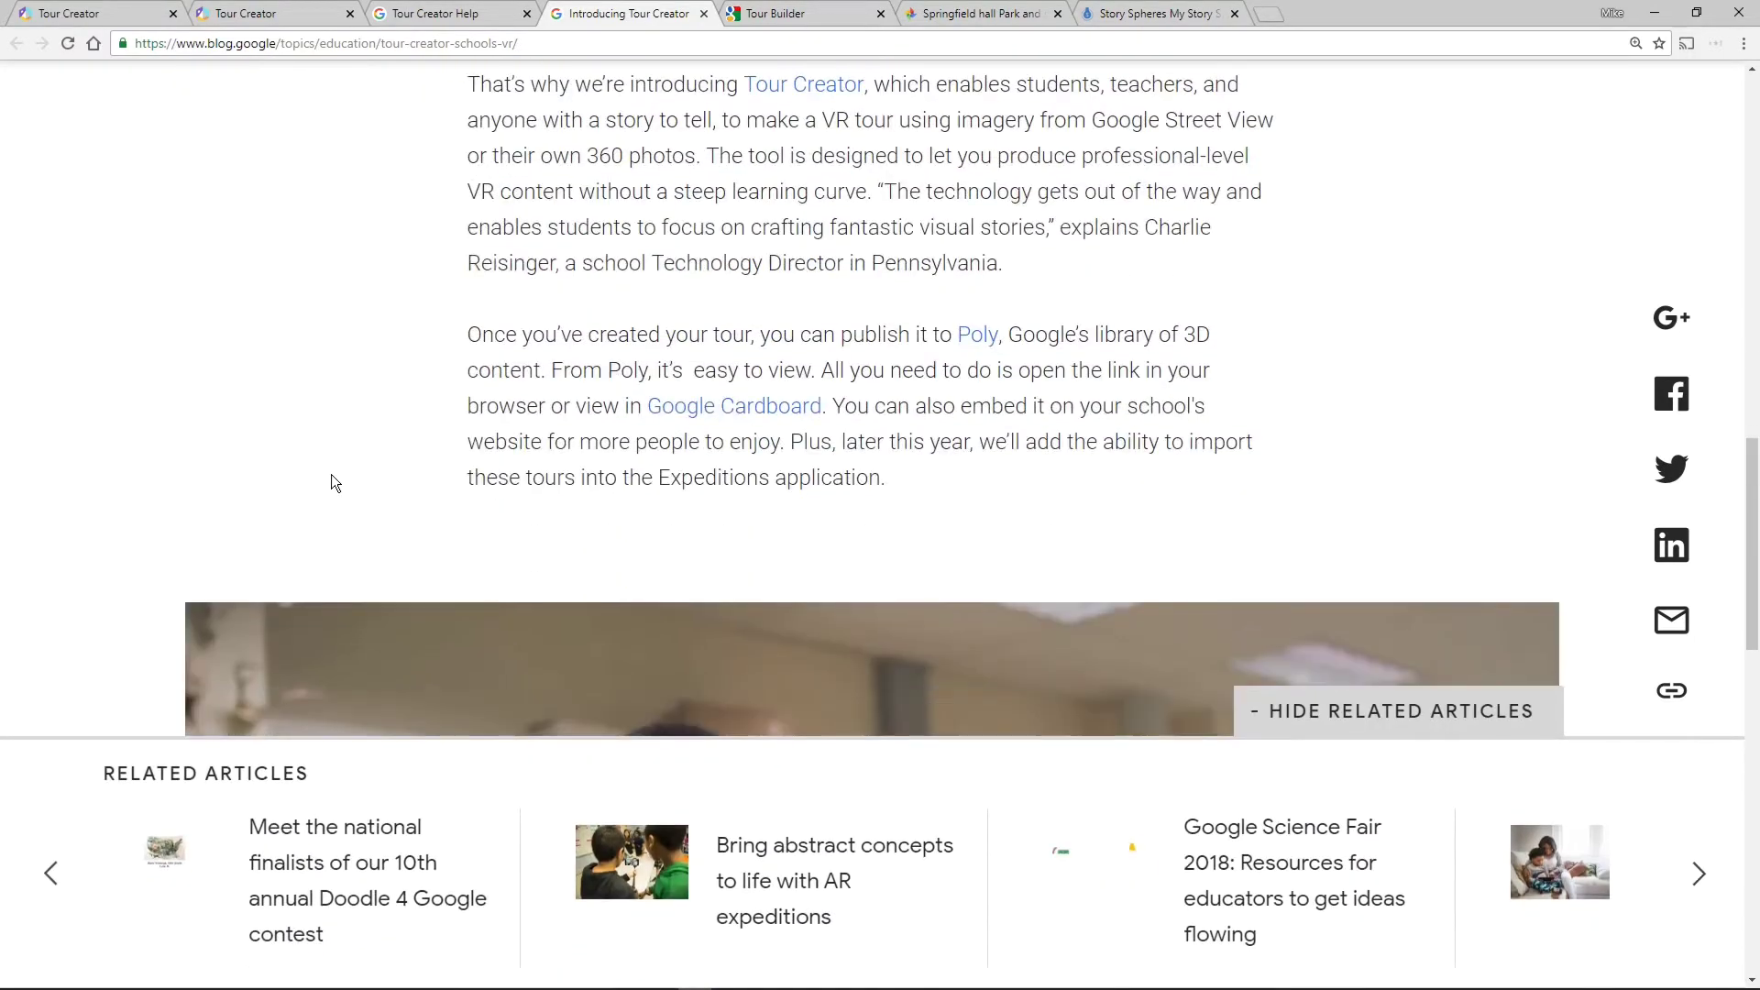
scroll(332, 475, down, 4)
key(ctrl+1)
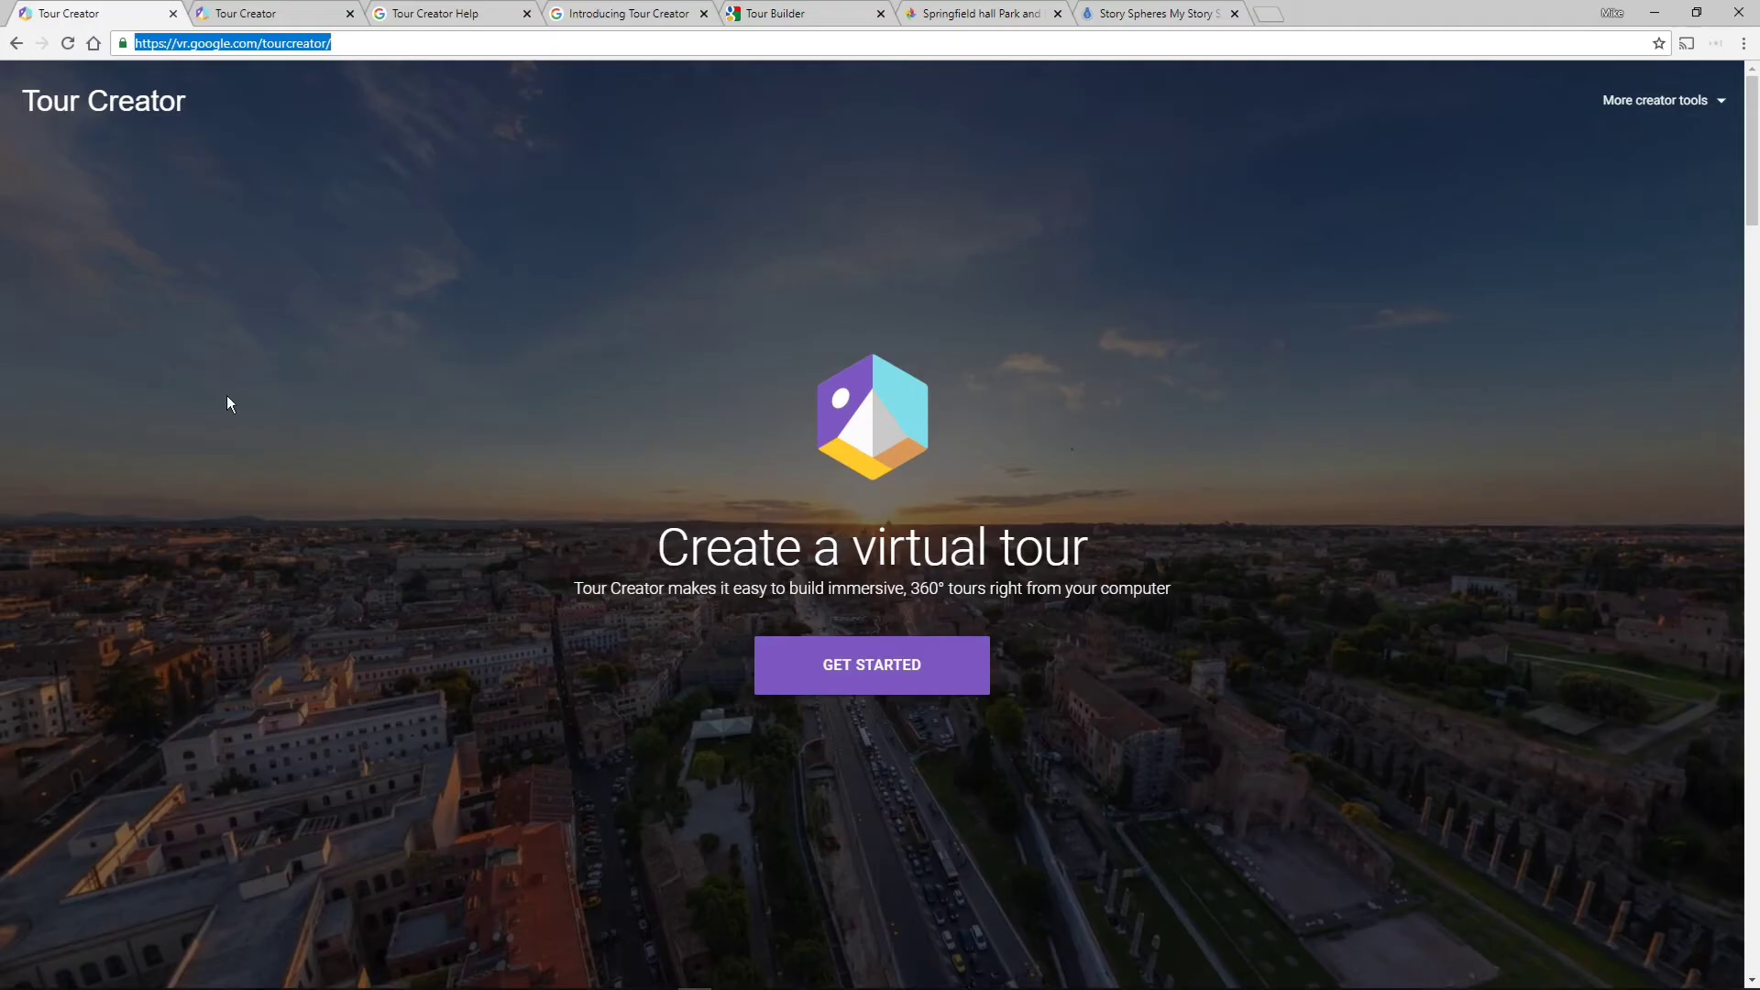
Return to the Tour Creator start page and begin a new tour.
click(266, 13)
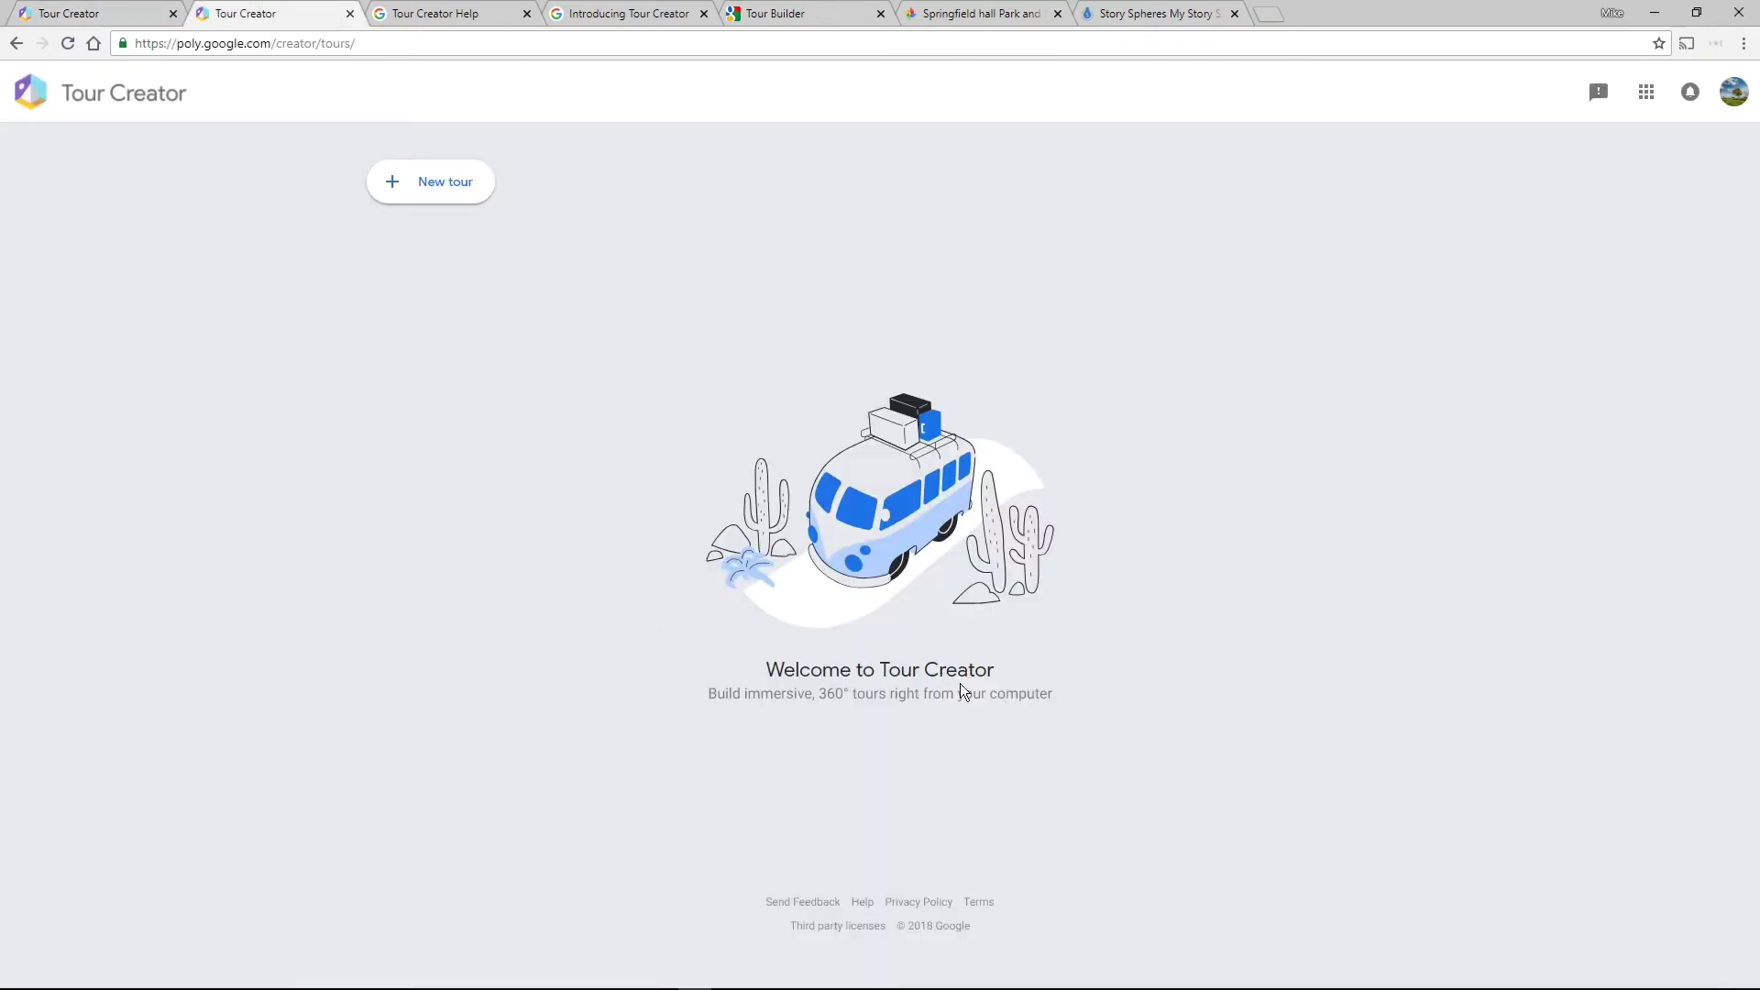
click(396, 180)
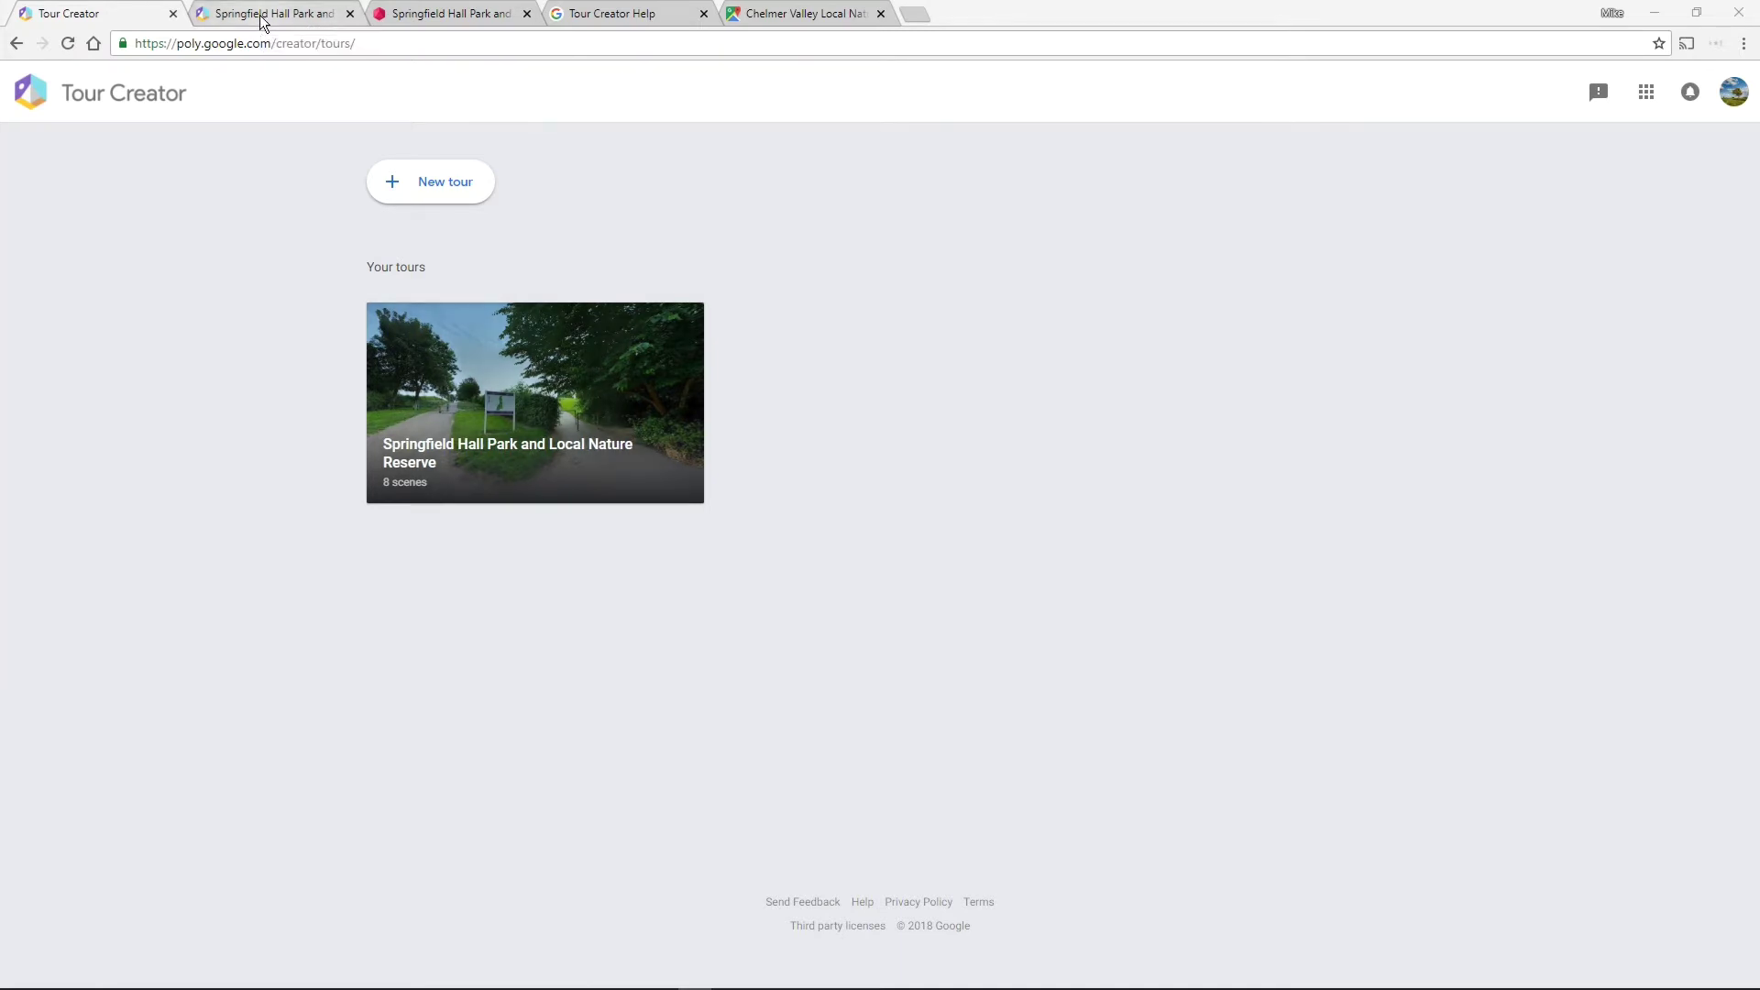
Return to the Springfield tour editor to view the published tour in Poly.
click(263, 16)
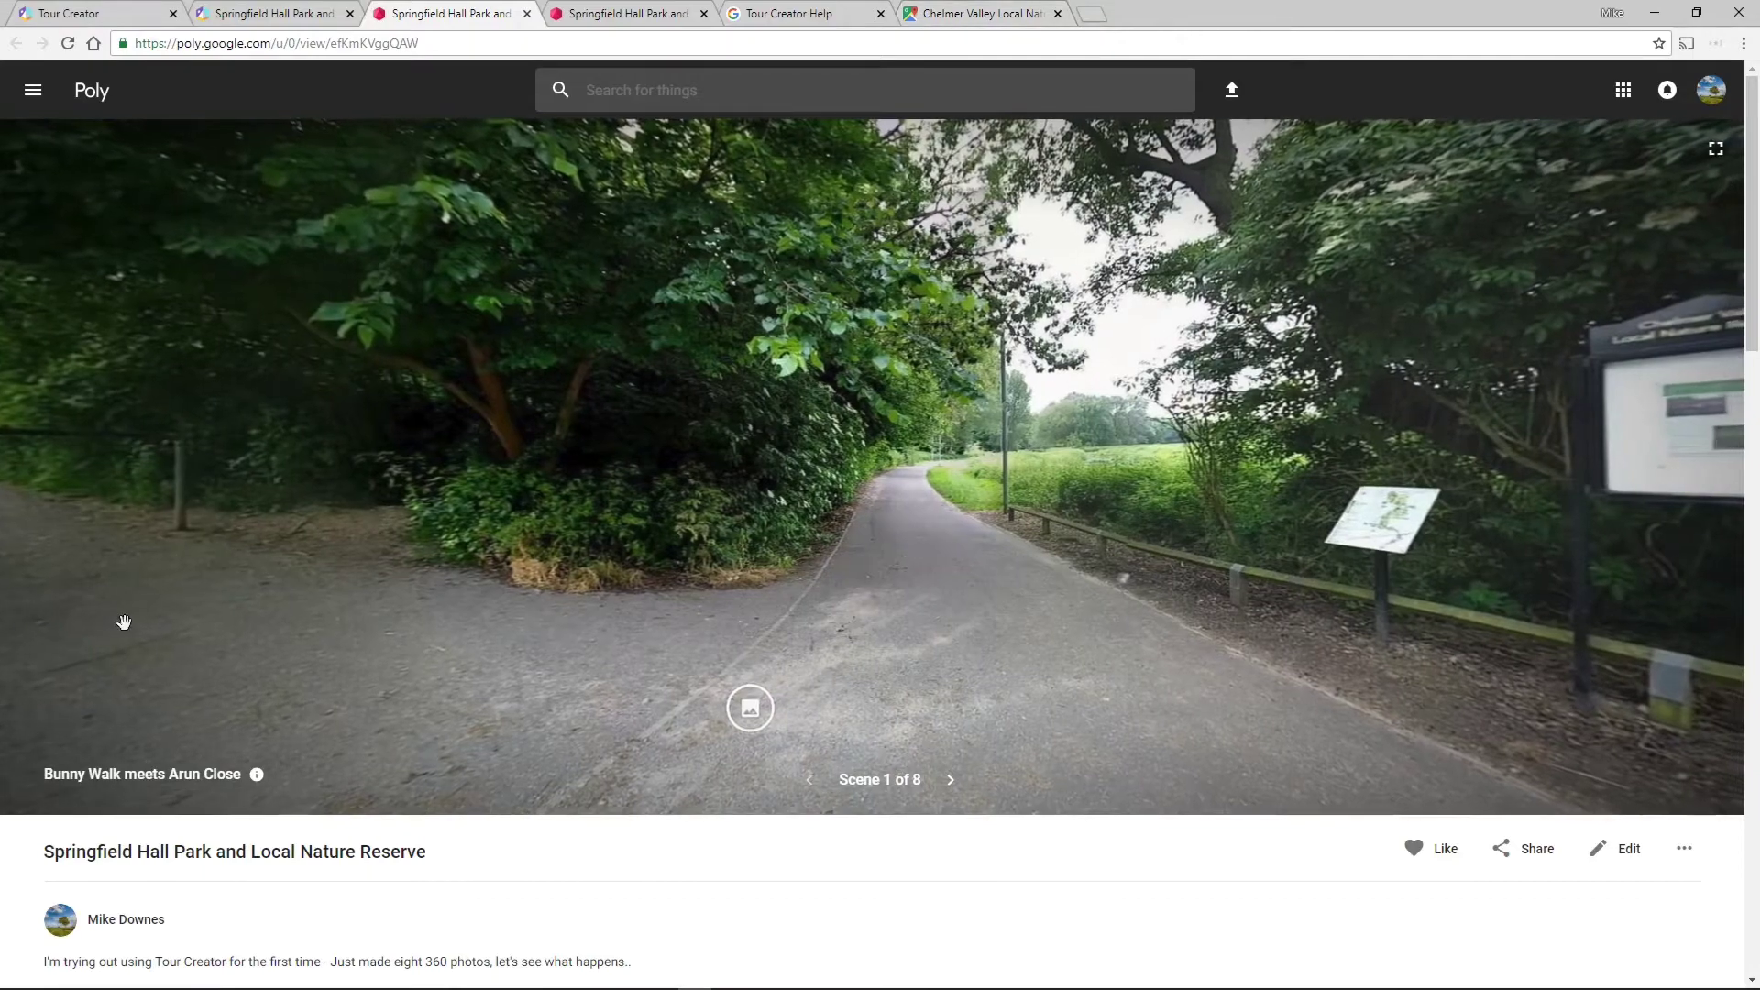
Pan around the Bunny Walk scene past the signpost and read the scene information.
drag(513, 536, 1265, 530)
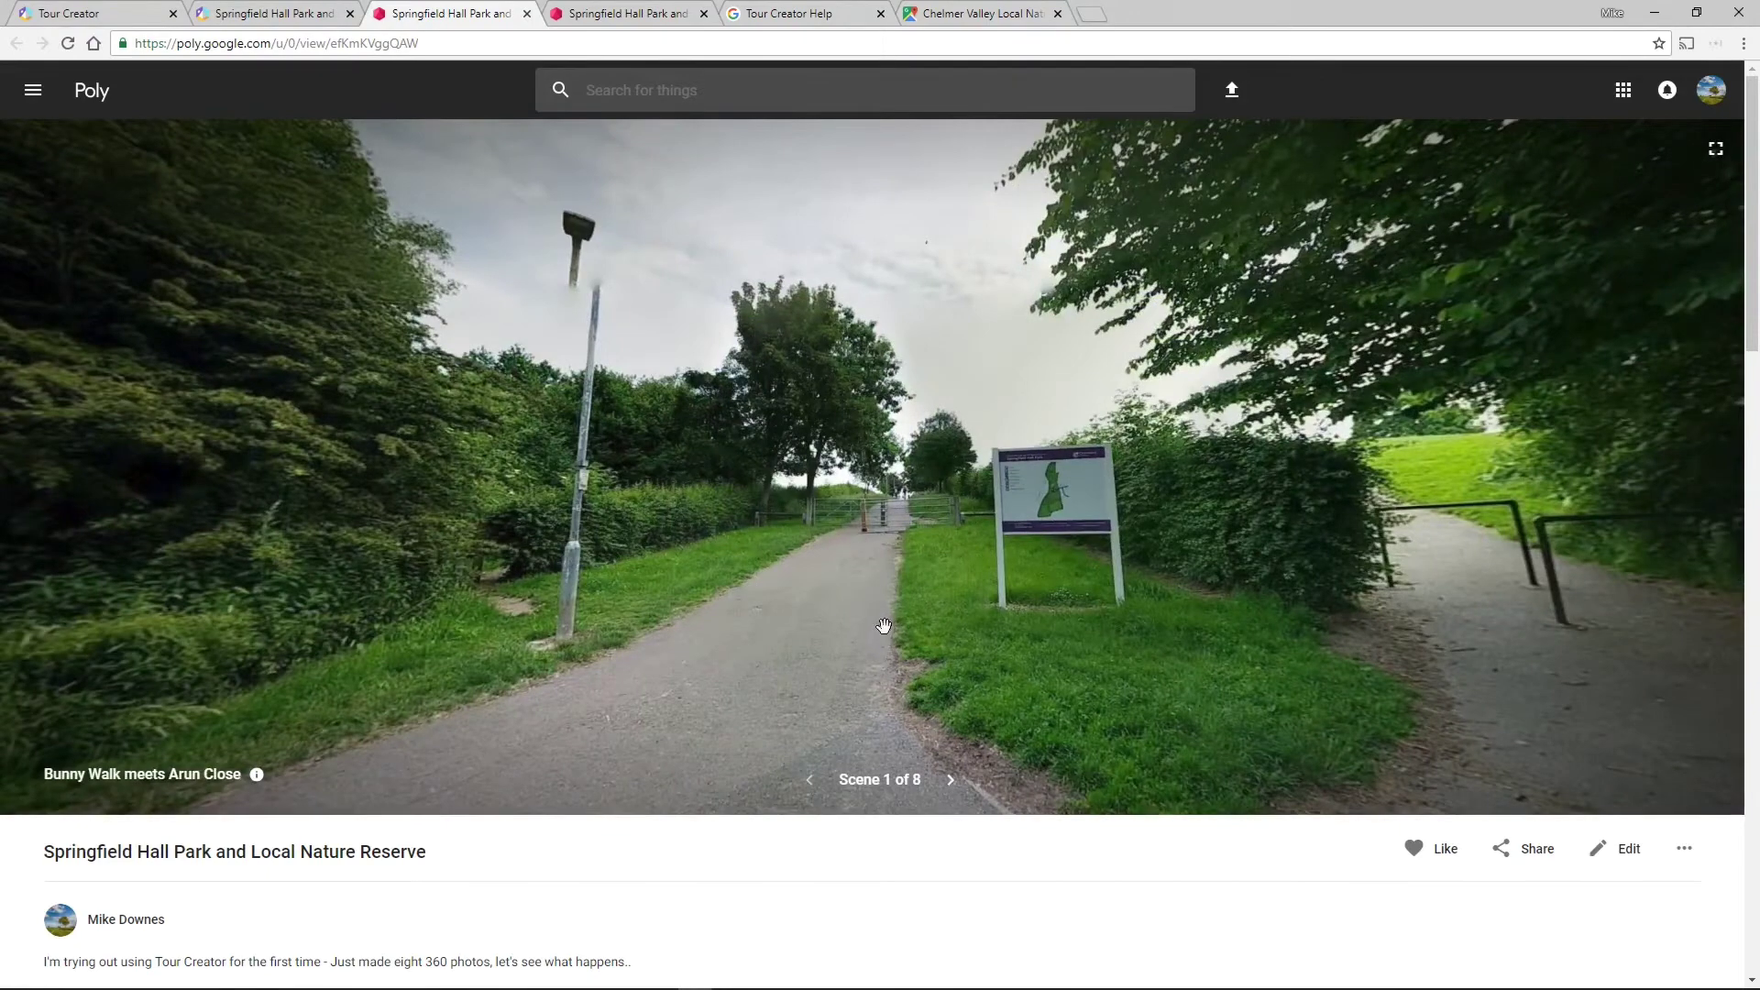
drag(600, 432, 1030, 439)
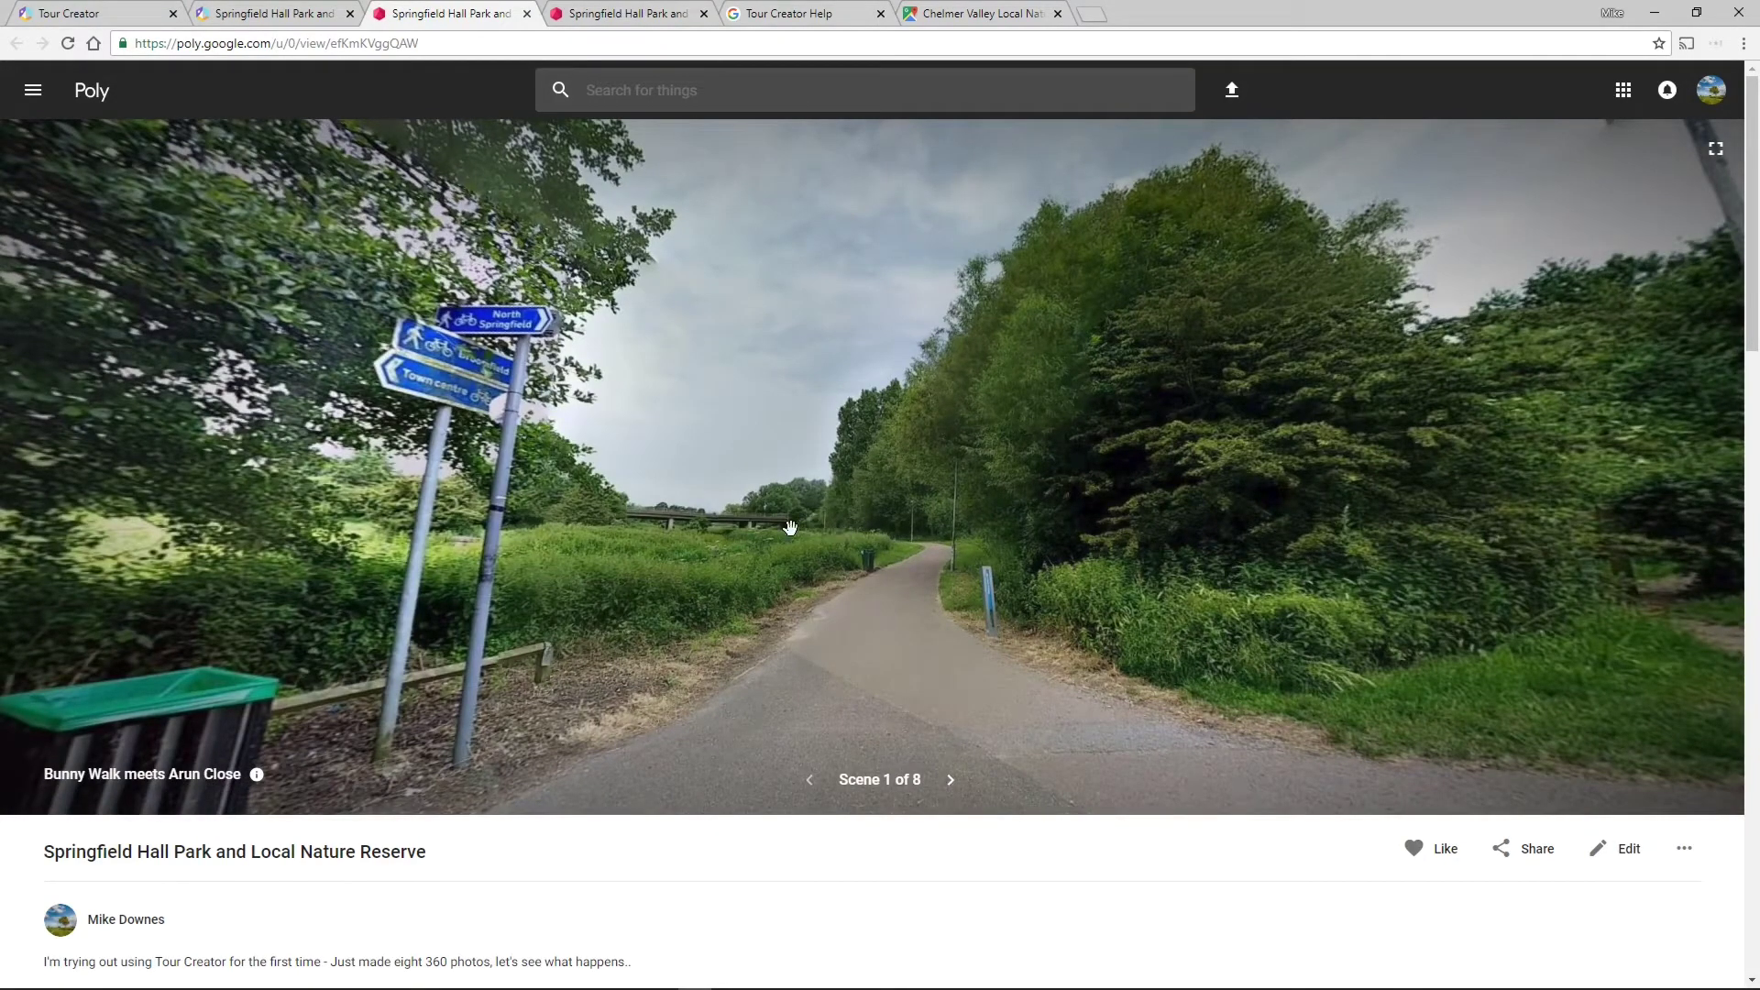
drag(522, 474, 1078, 469)
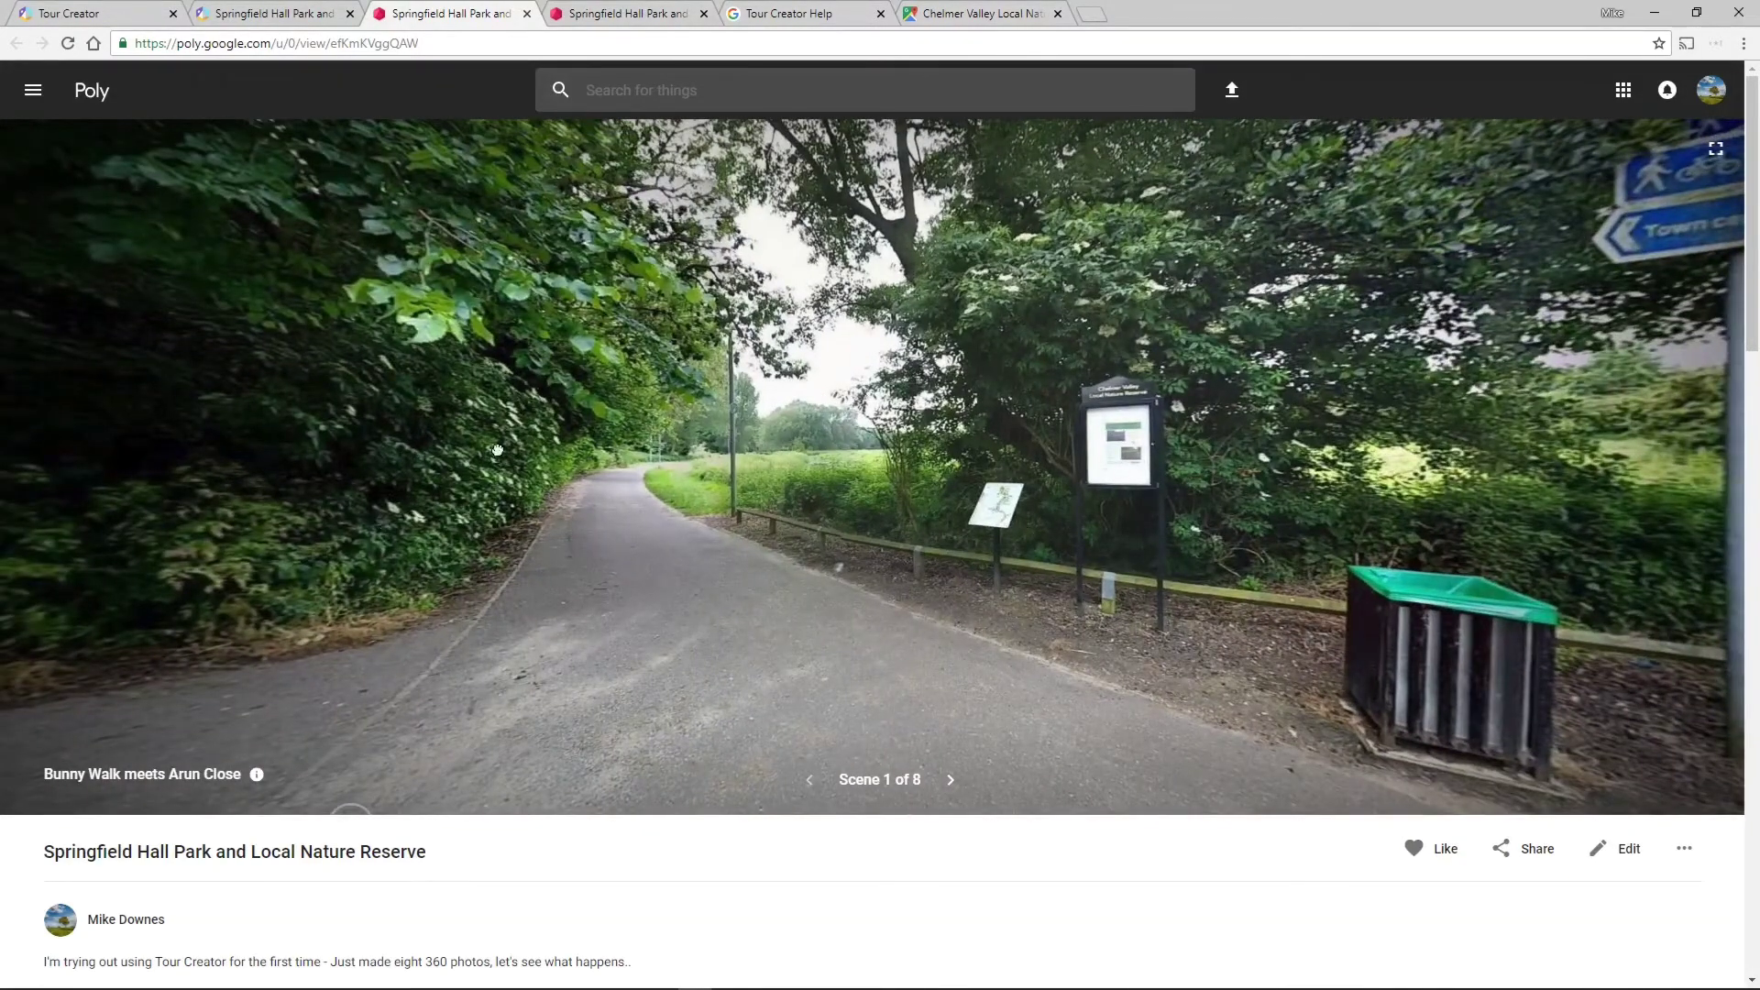
drag(498, 449, 690, 447)
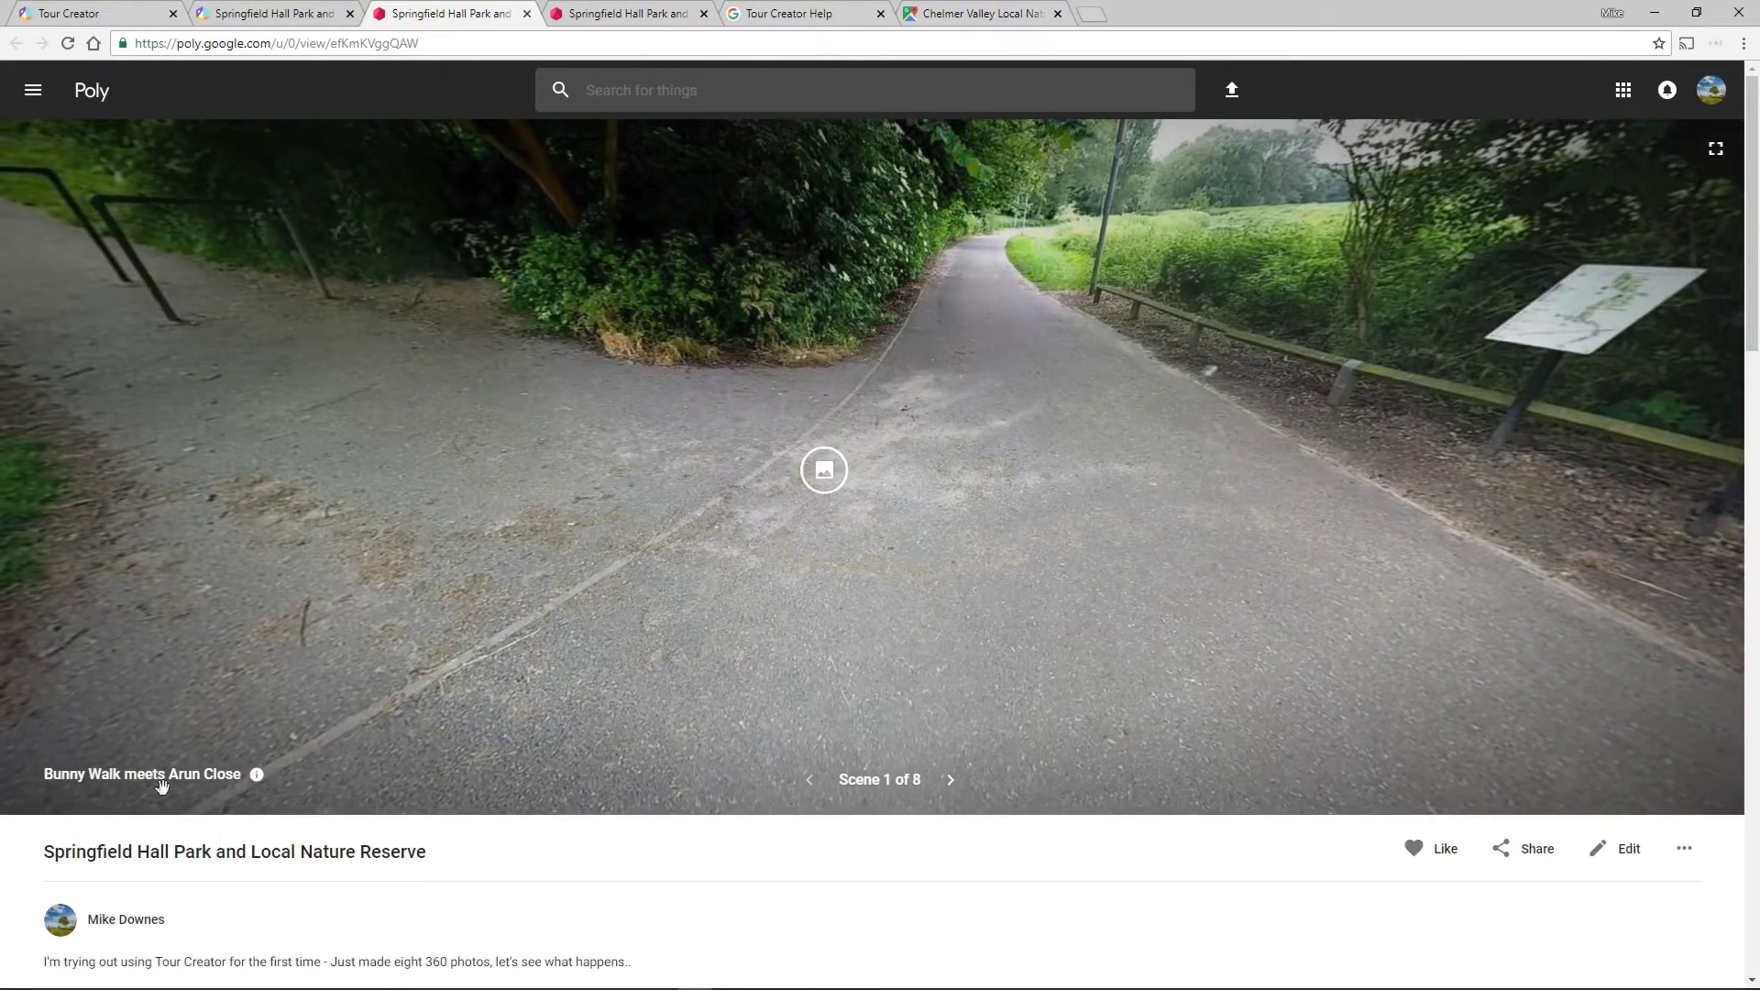
click(256, 776)
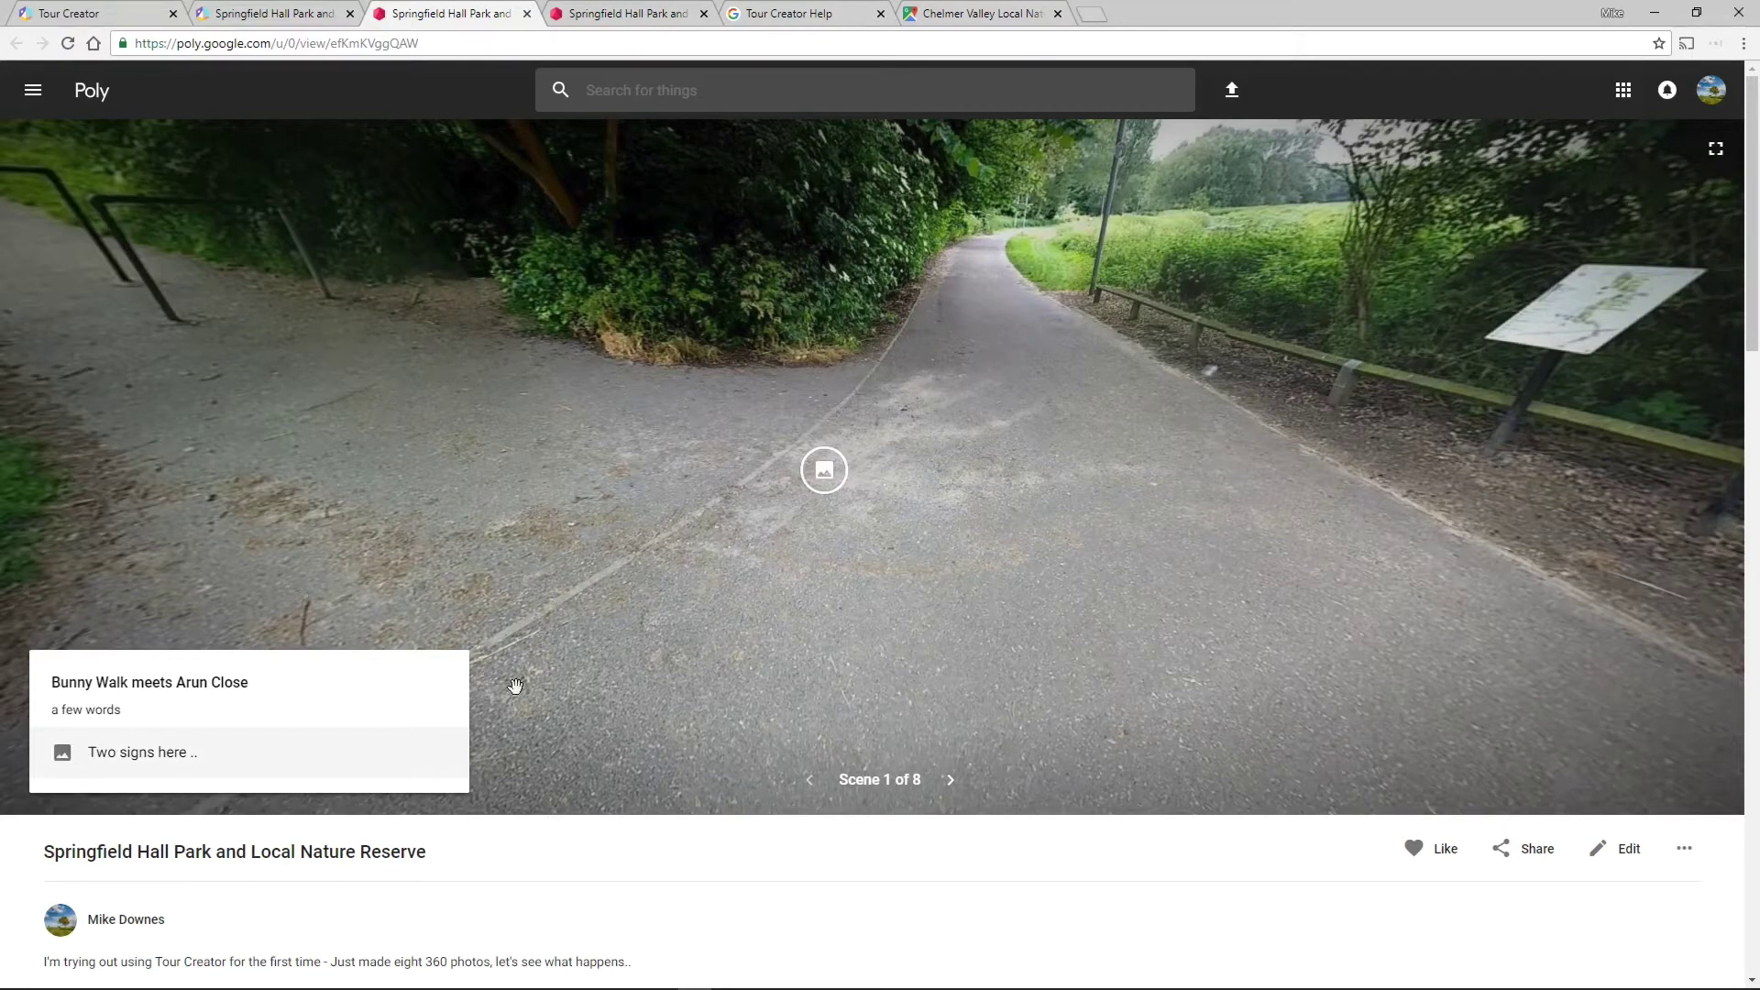
click(562, 676)
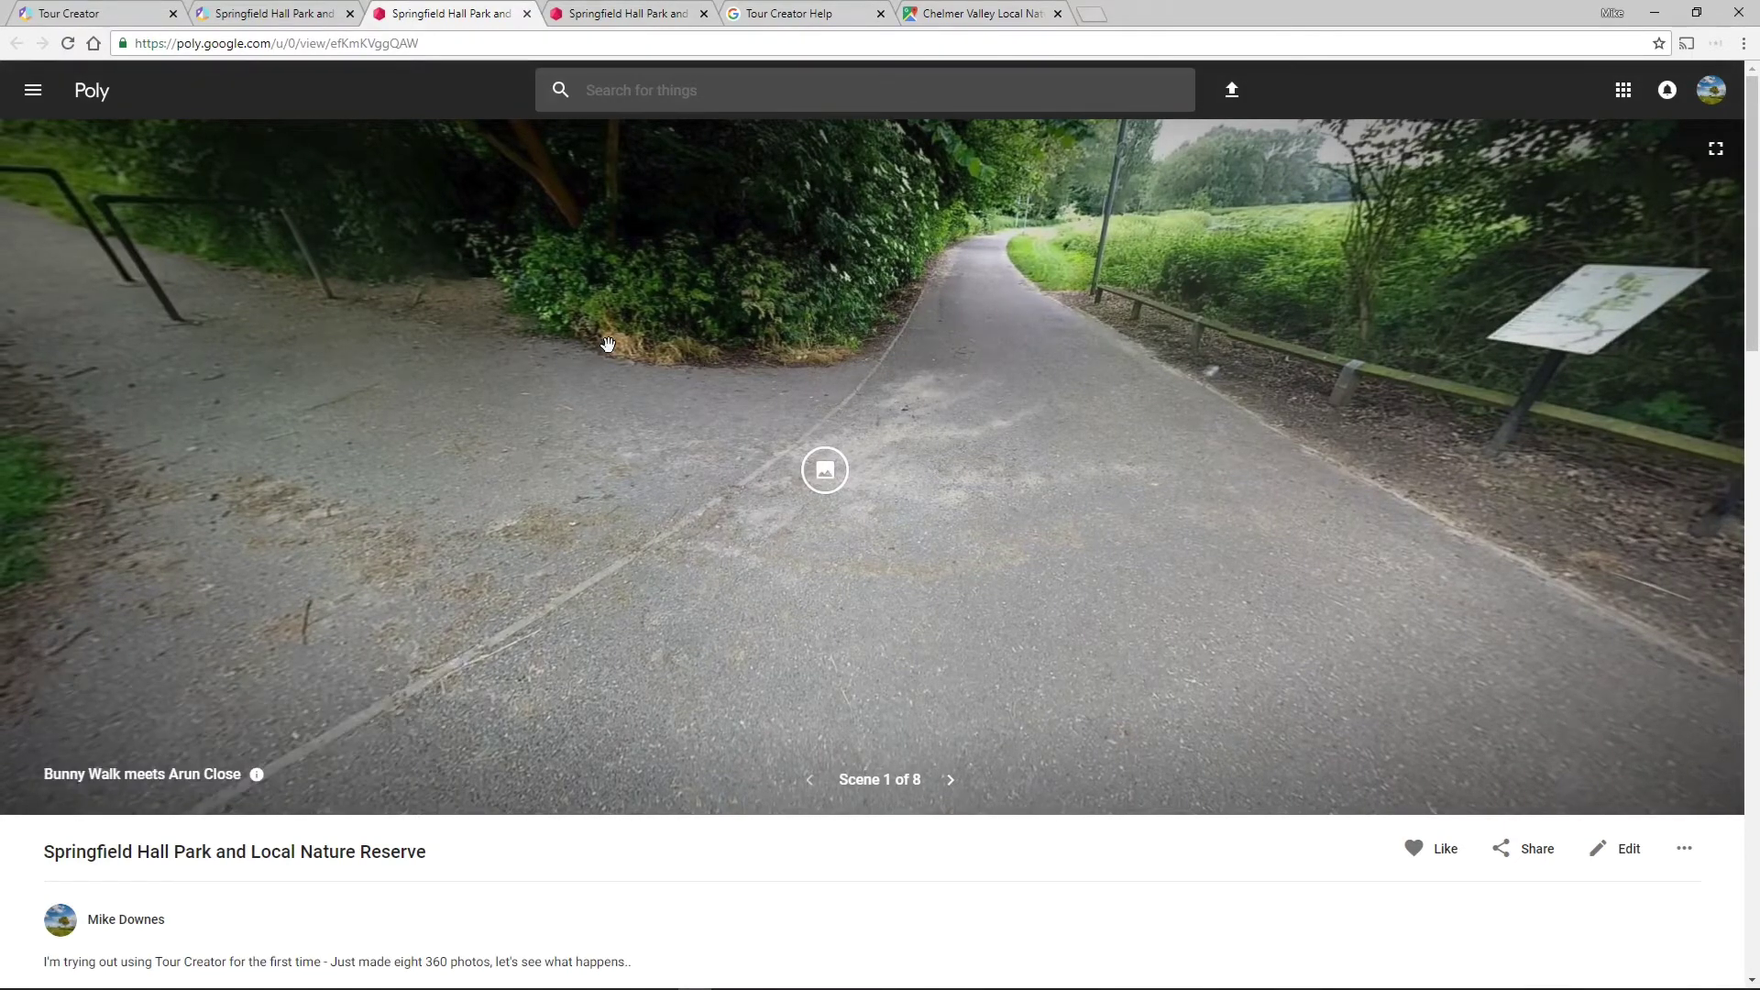
Tilt toward the trees and path, view the Two signs here photo, then open the Chelmer Valley map.
drag(609, 346, 463, 600)
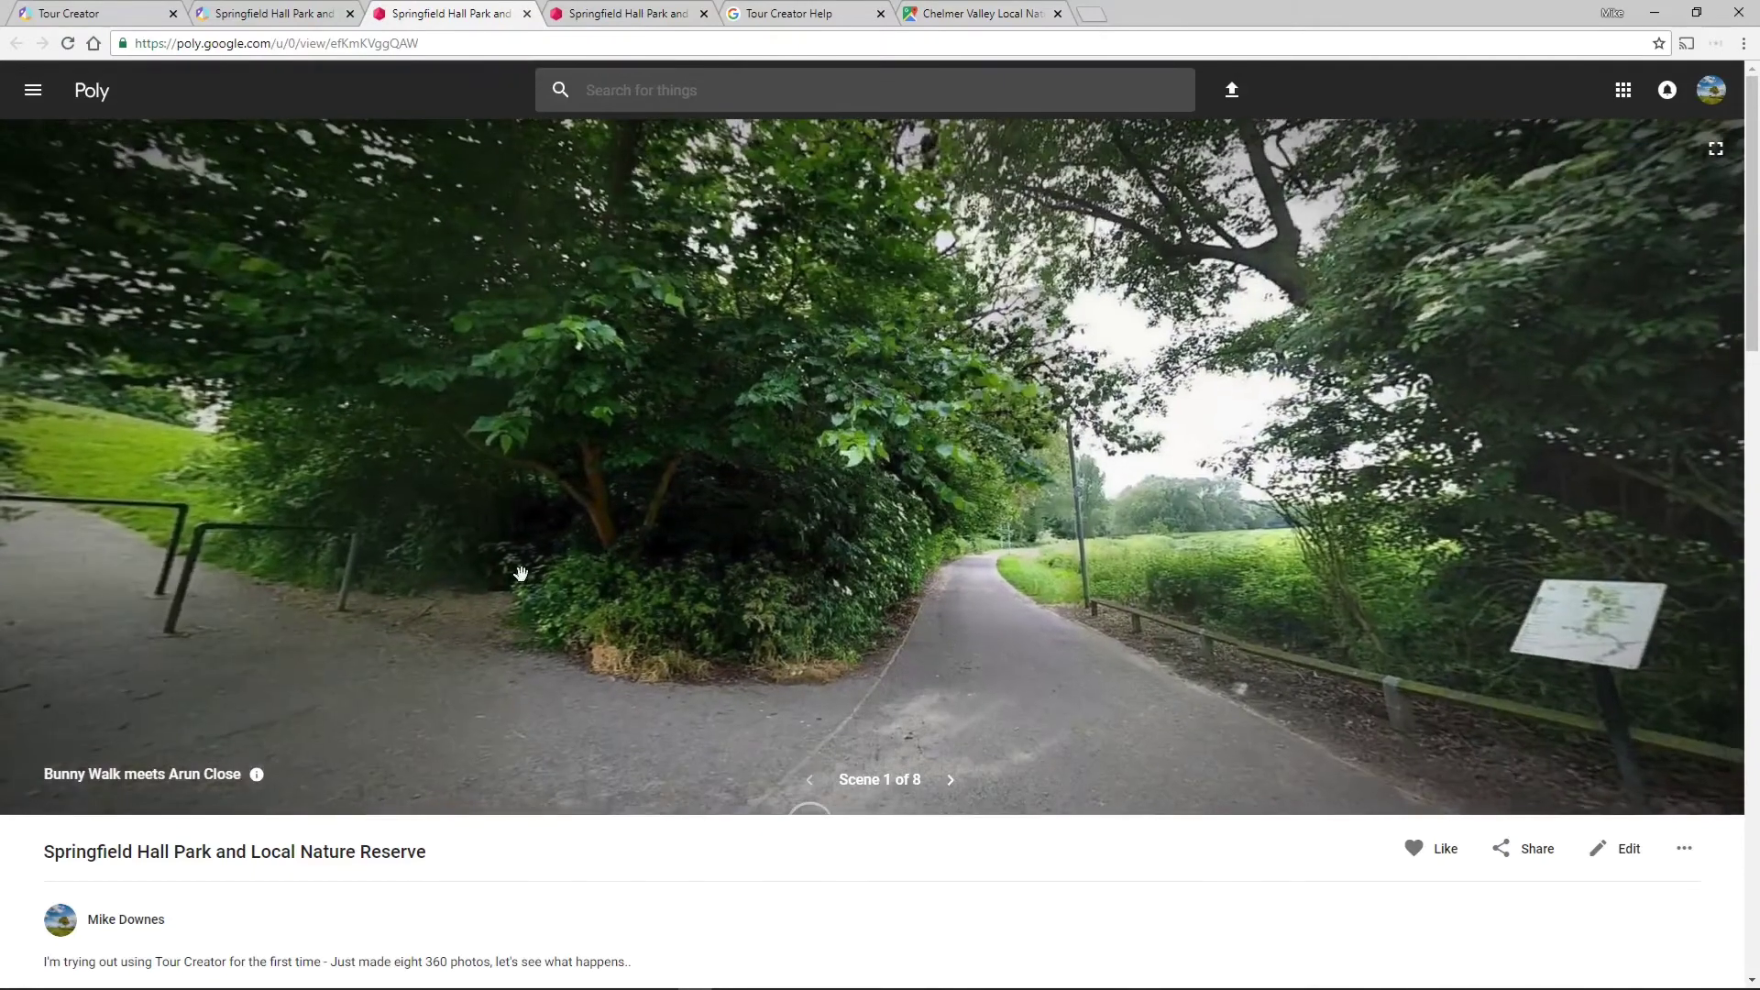
drag(538, 551, 574, 440)
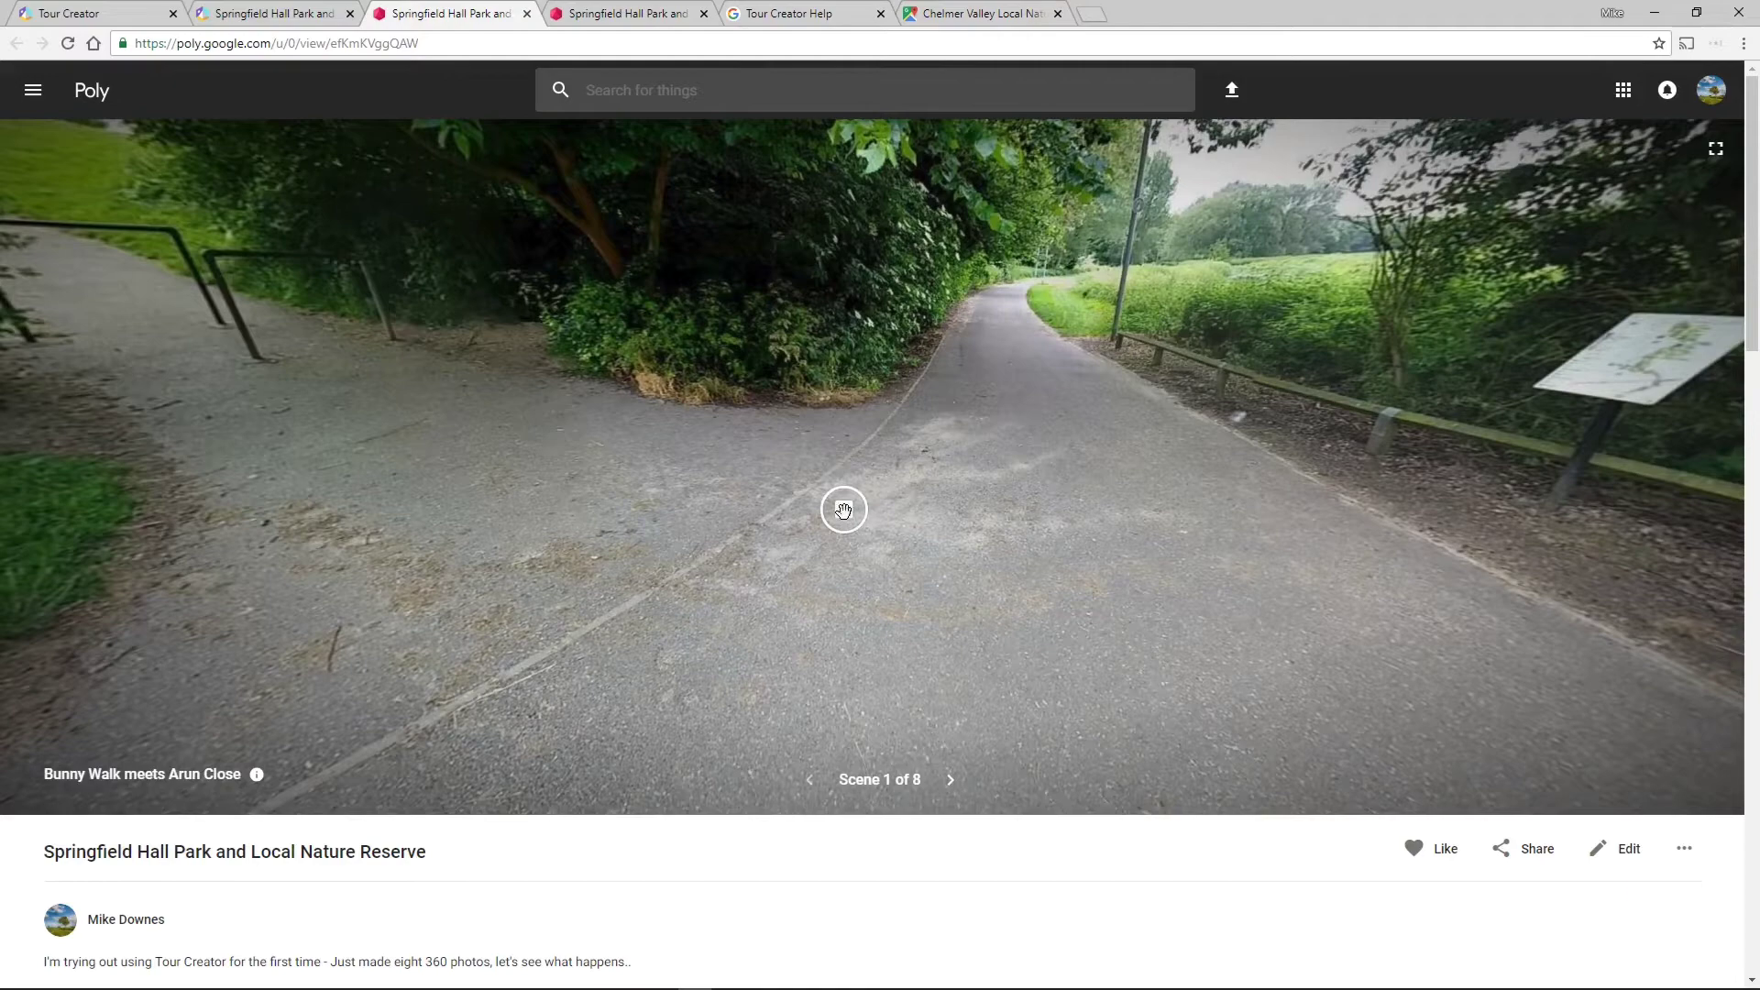
click(843, 511)
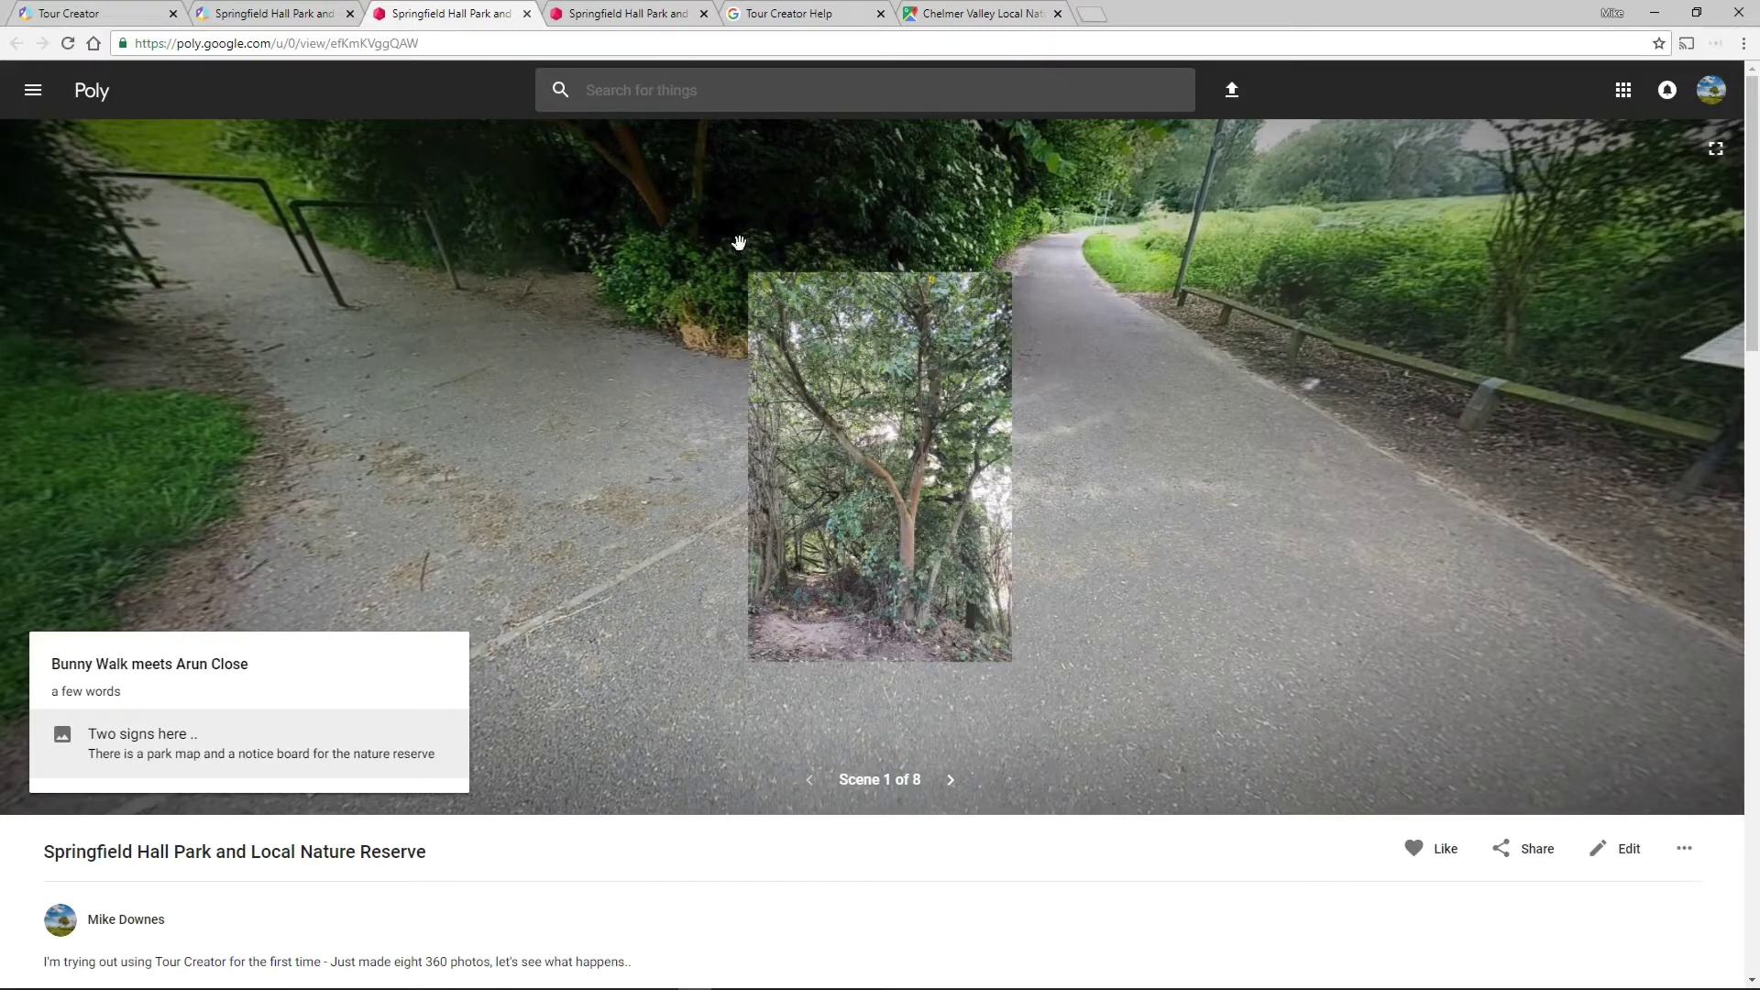
click(972, 12)
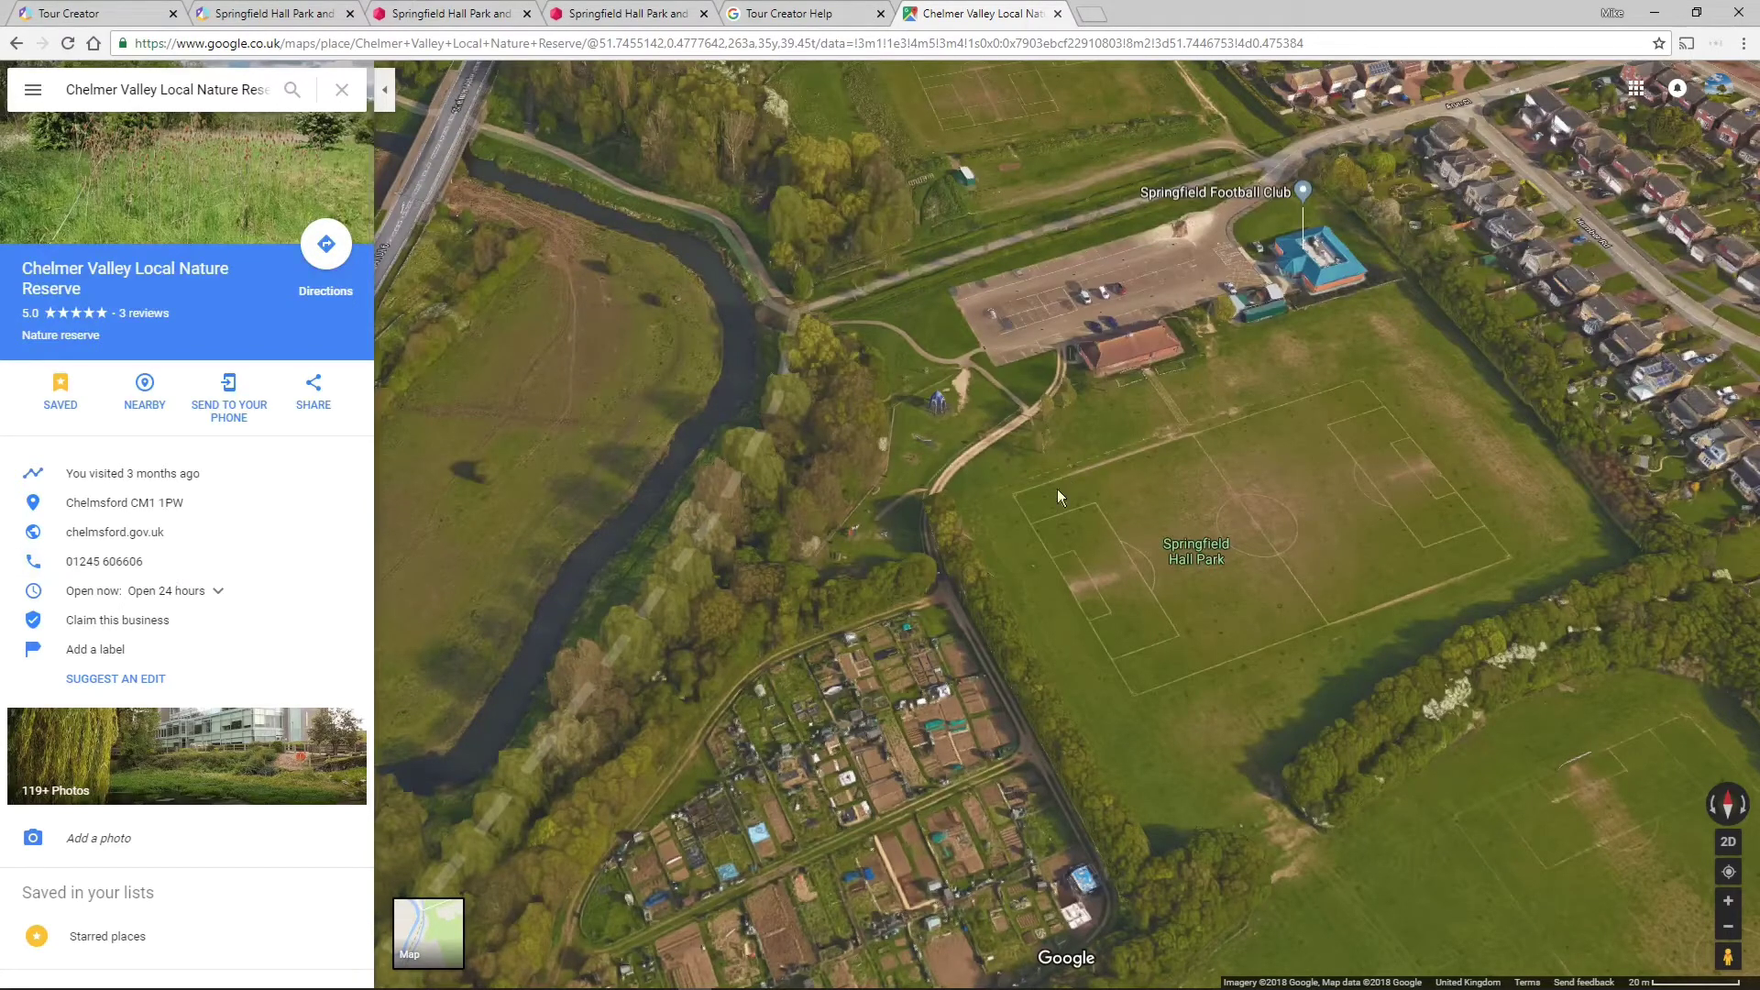
Zoom in and out on the 3D satellite view and pan toward Springfield Football Club.
scroll(1008, 471, down, 1)
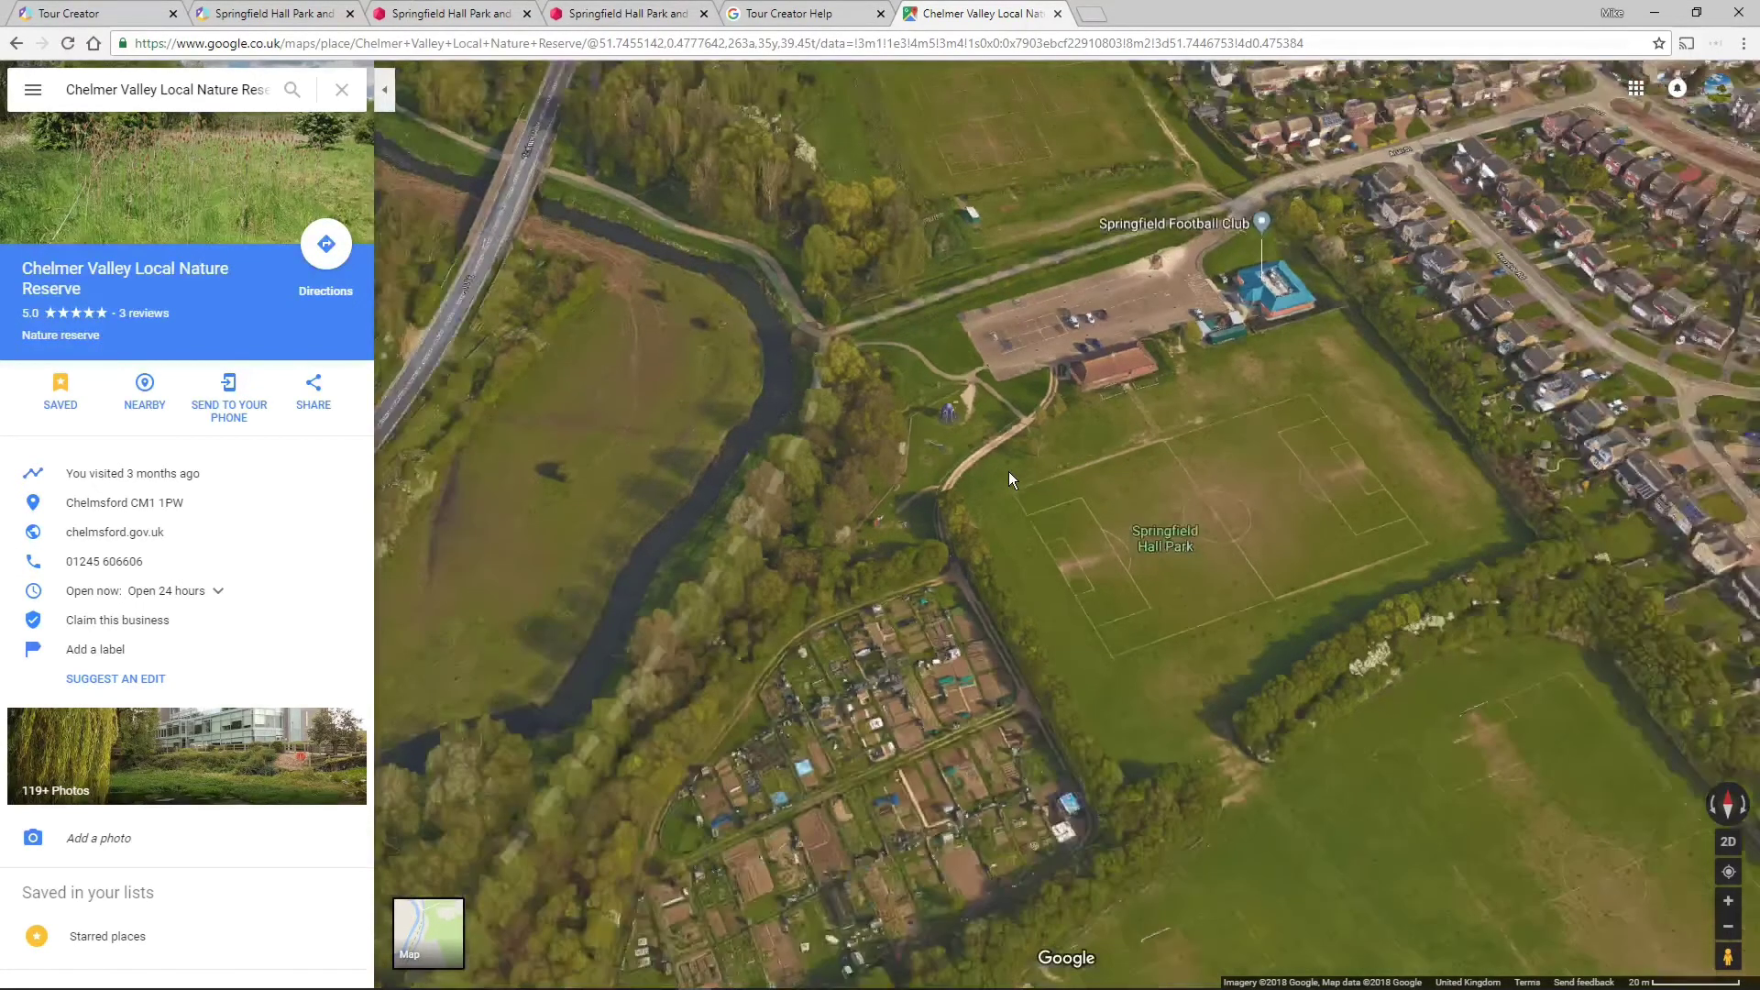
scroll(1009, 472, down, 1)
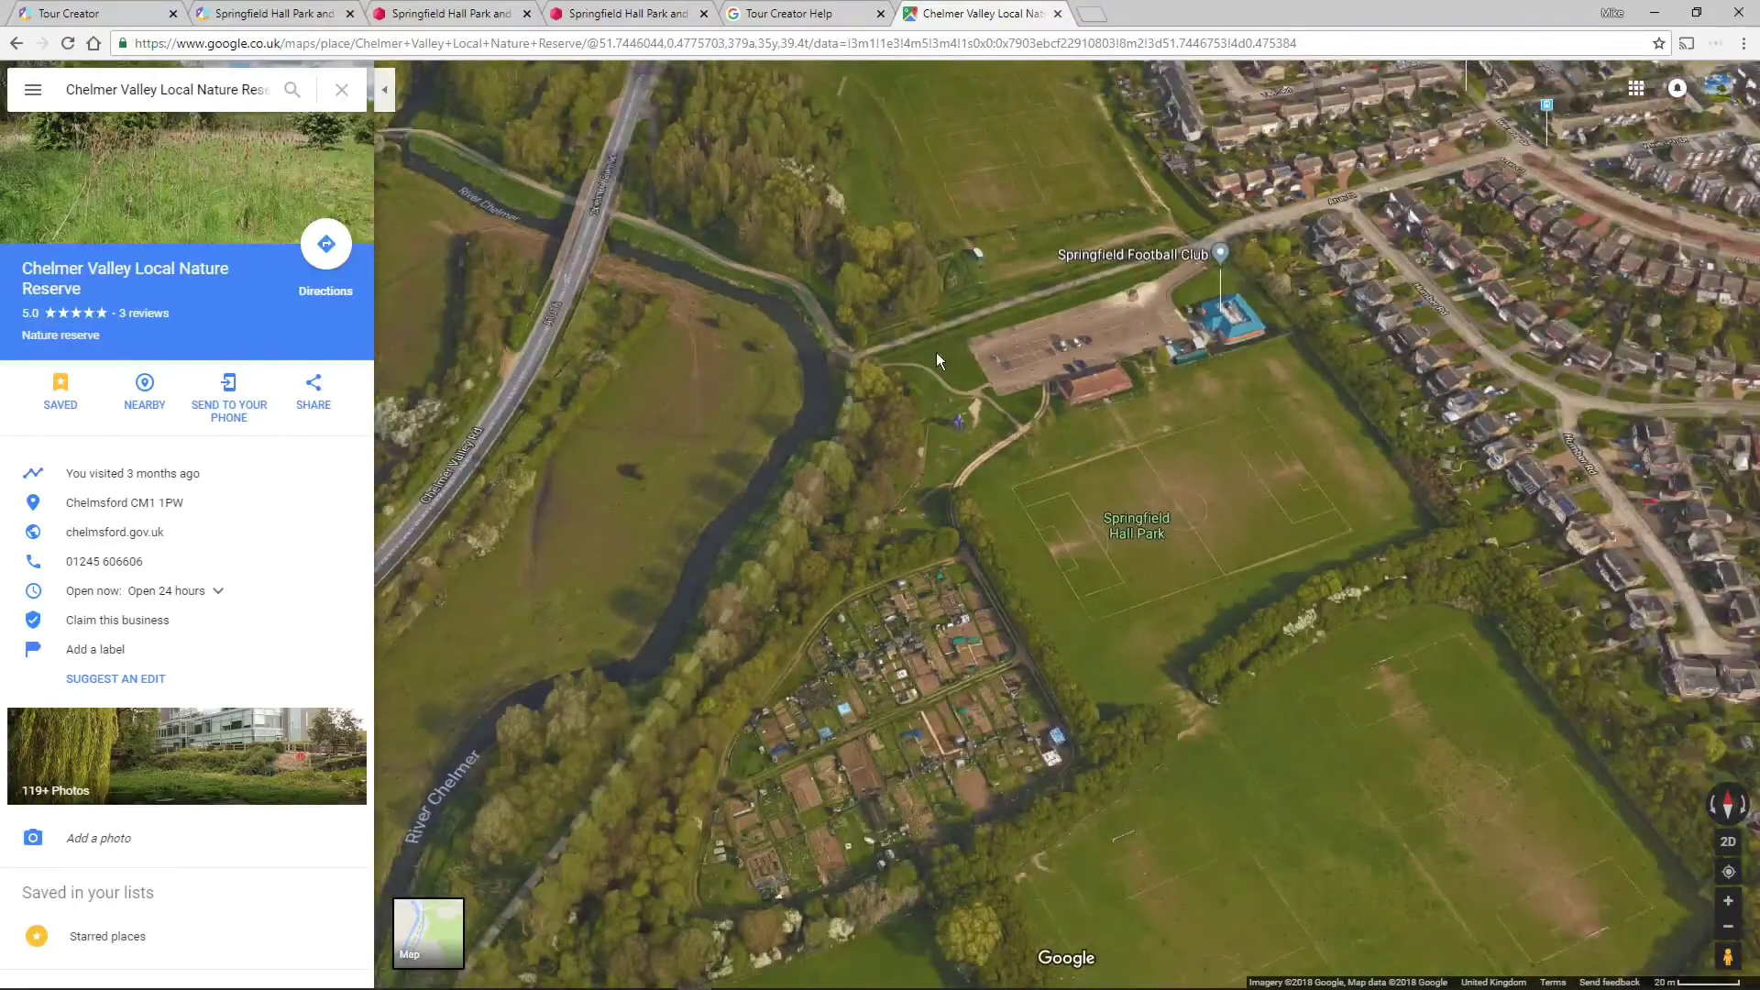
scroll(852, 358, up, 1)
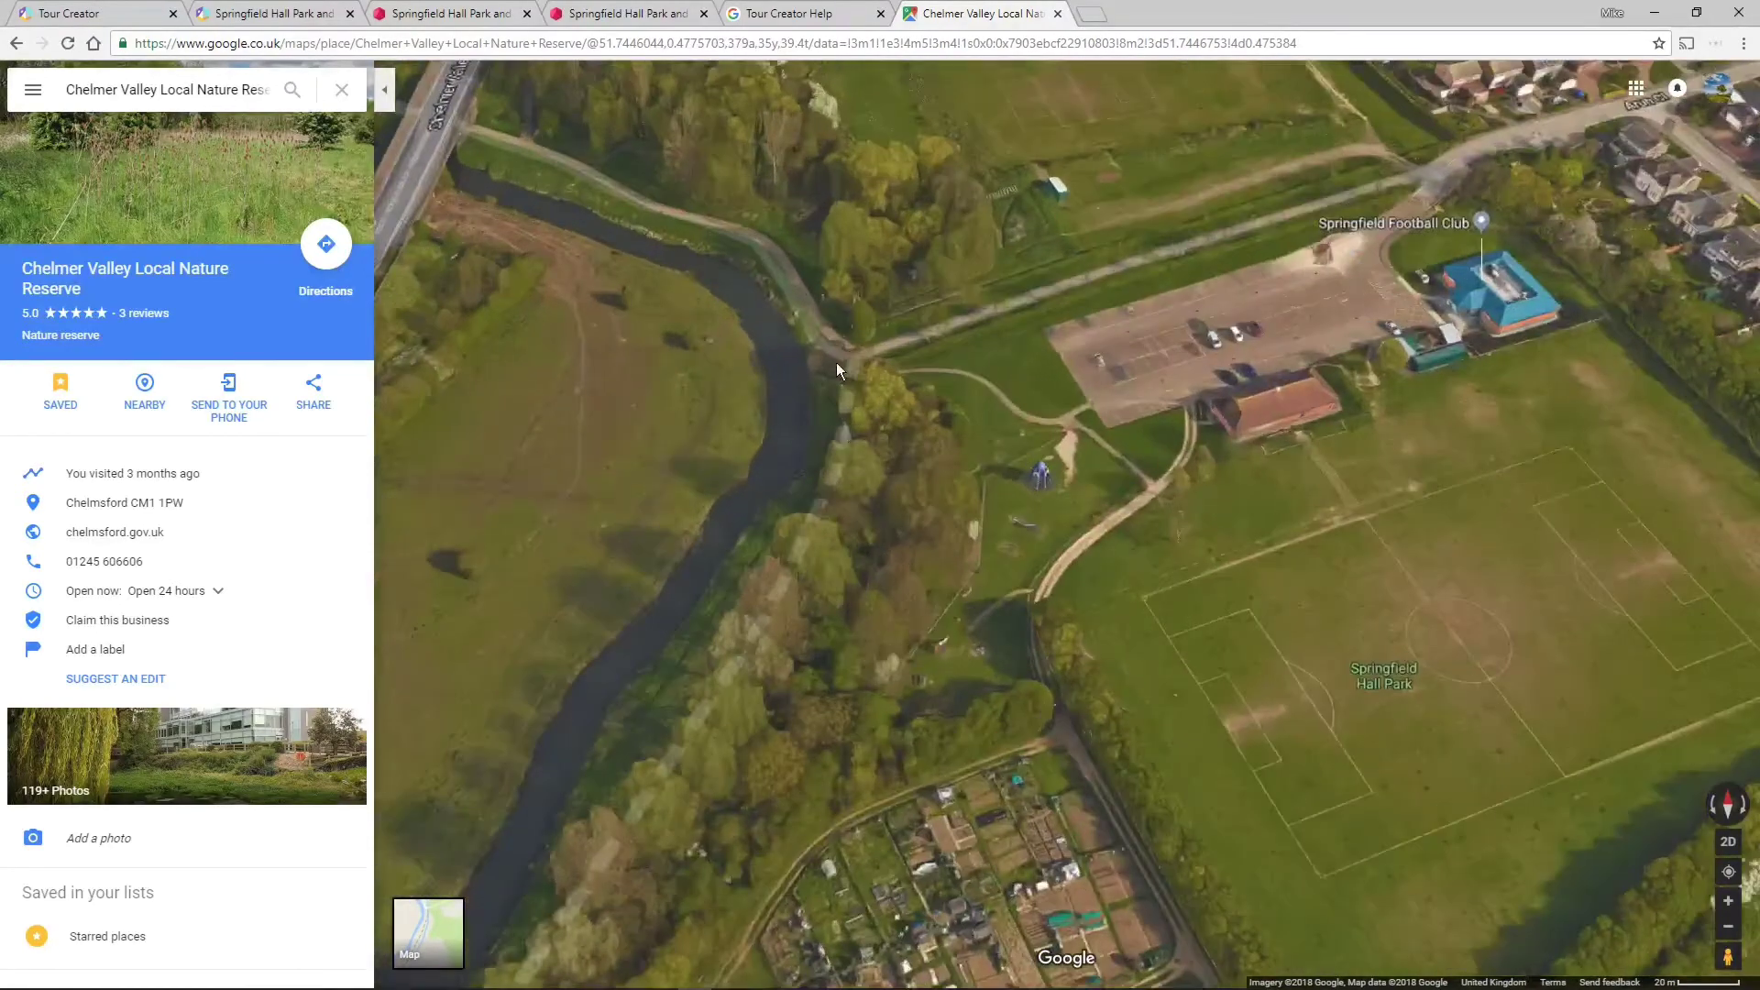
scroll(839, 363, up, 1)
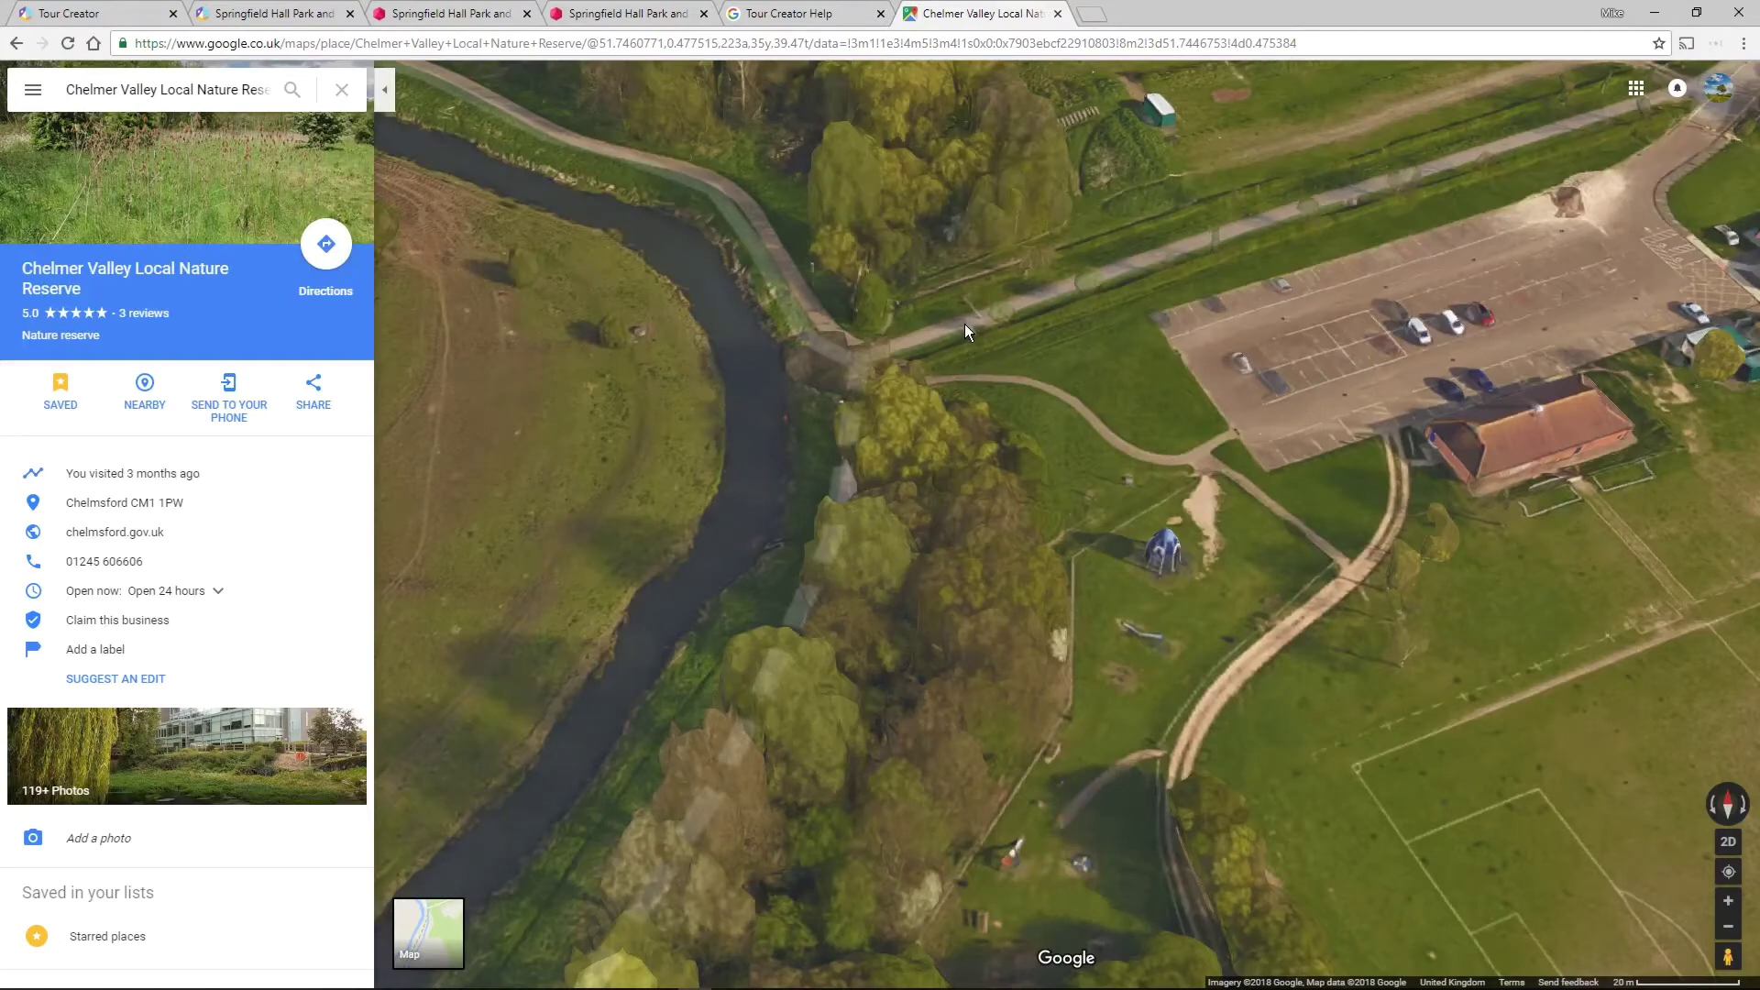
scroll(851, 354, up, 1)
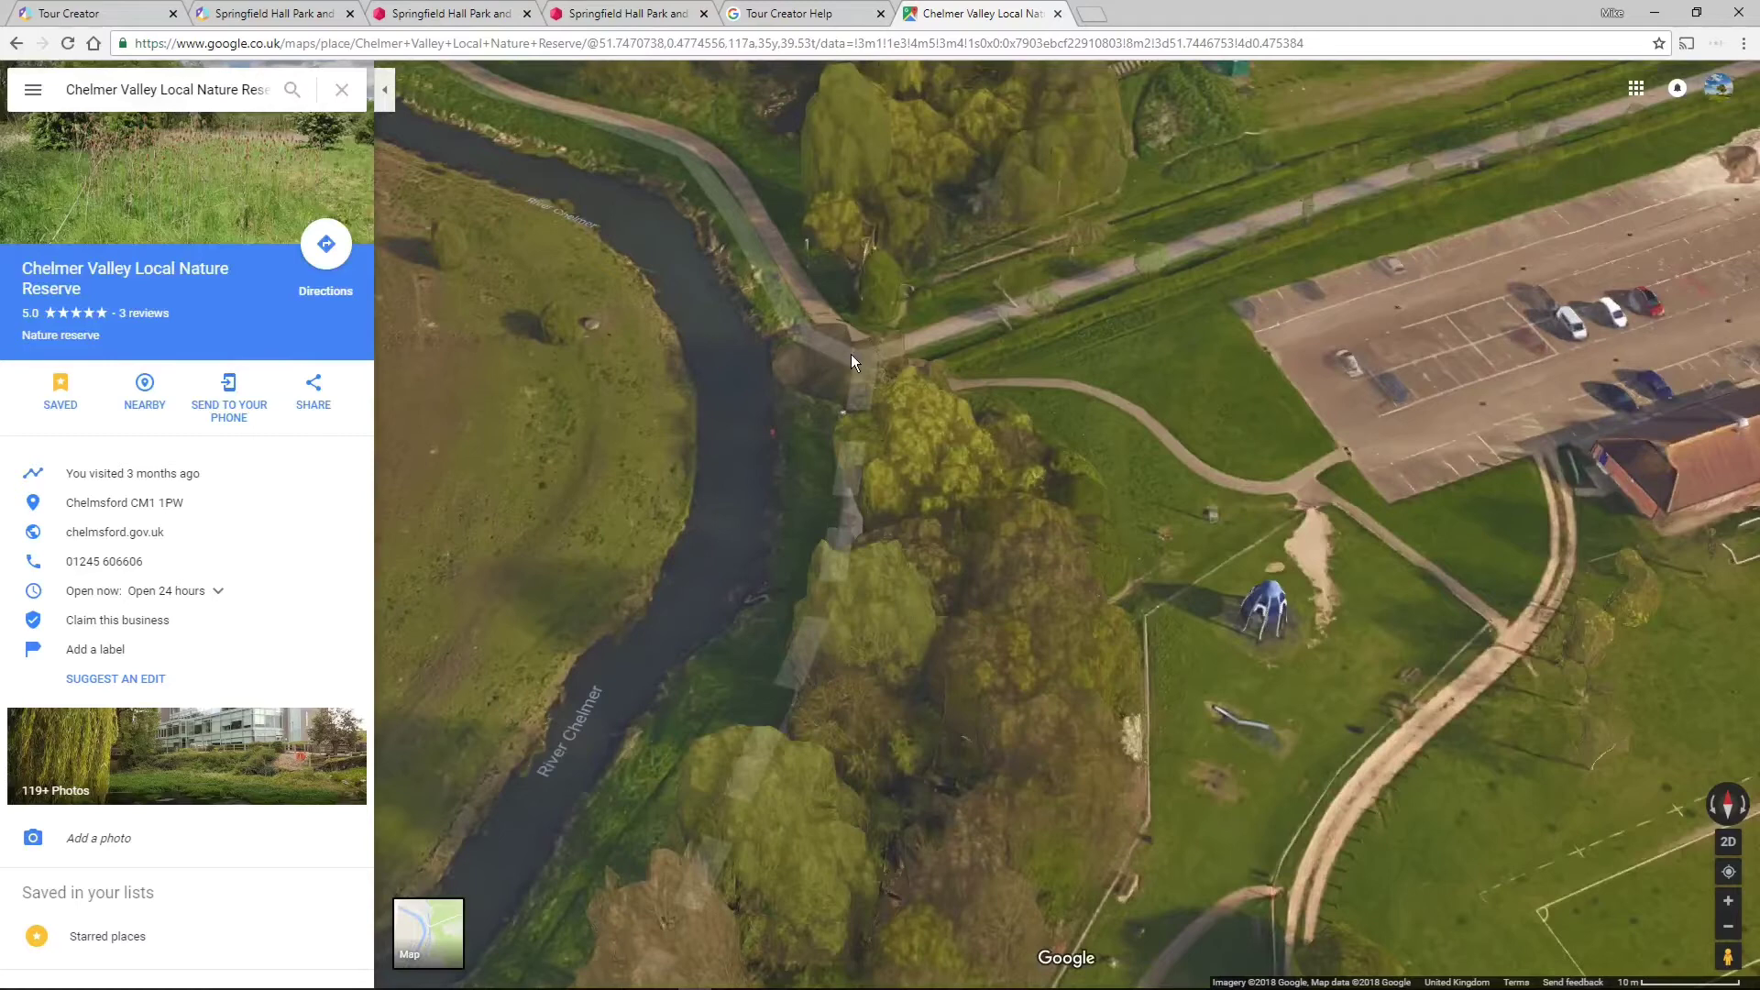
drag(1467, 449, 1113, 386)
scroll(1113, 387, down, 1)
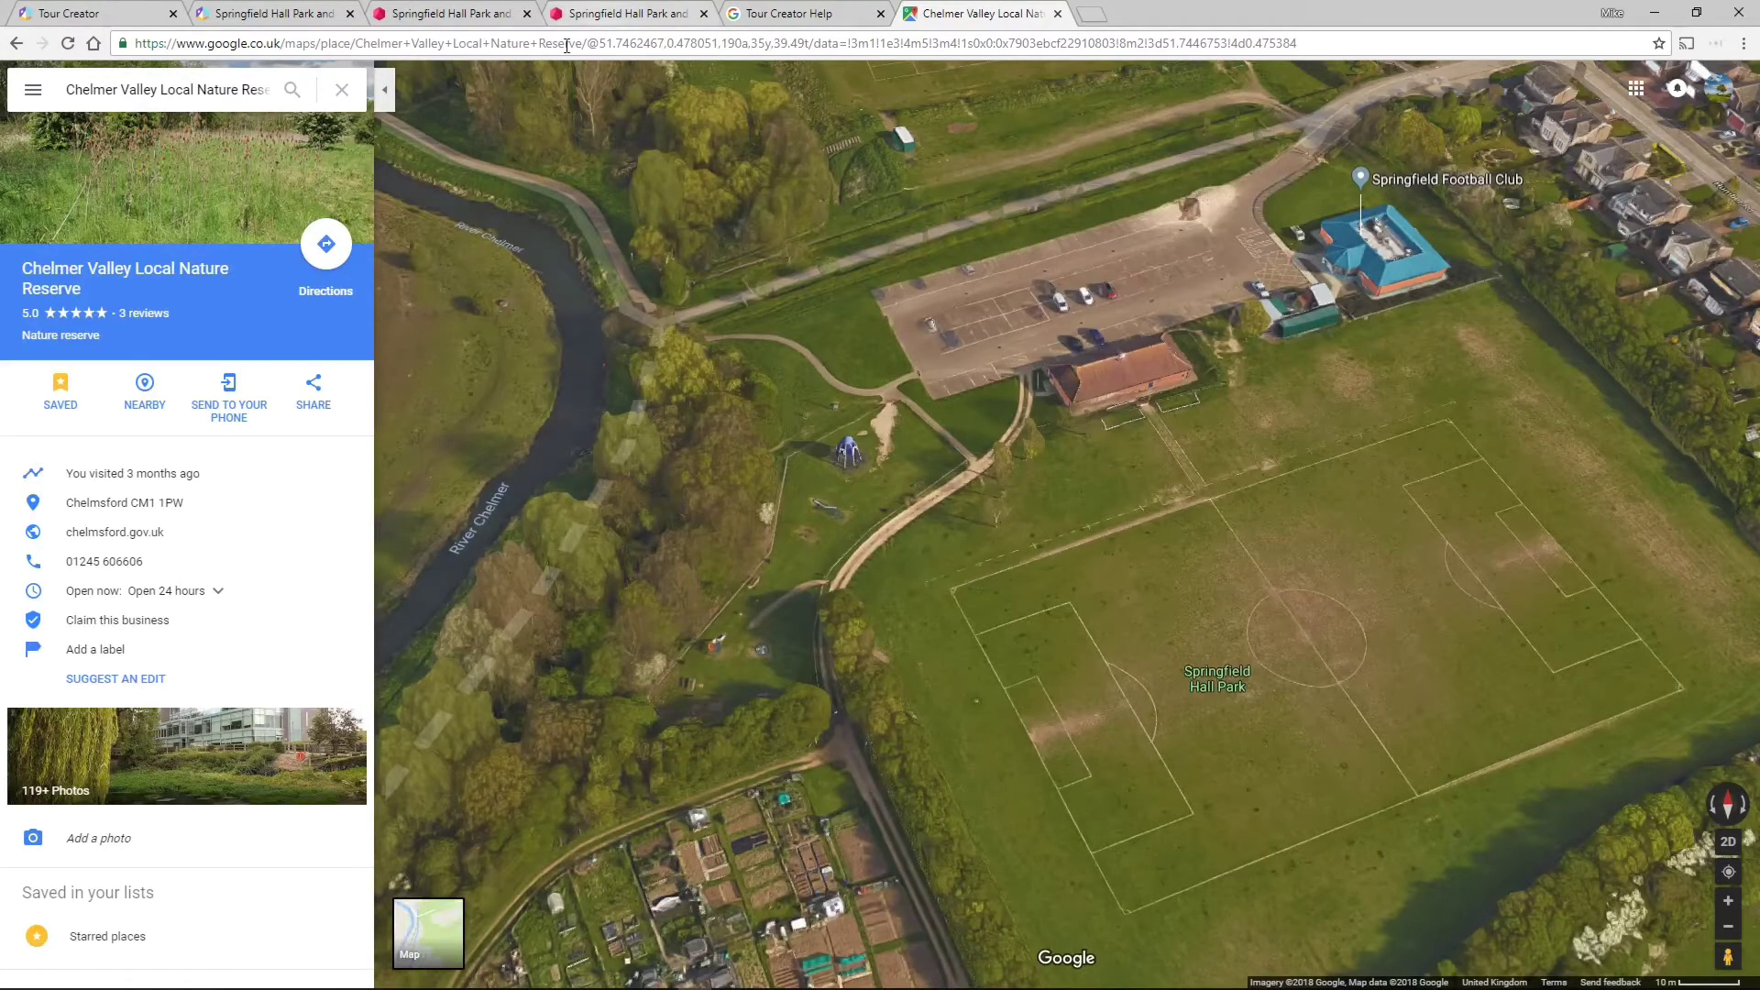
Dismiss the share link, show the football pitch scene's move options, and turn to face the field.
click(322, 13)
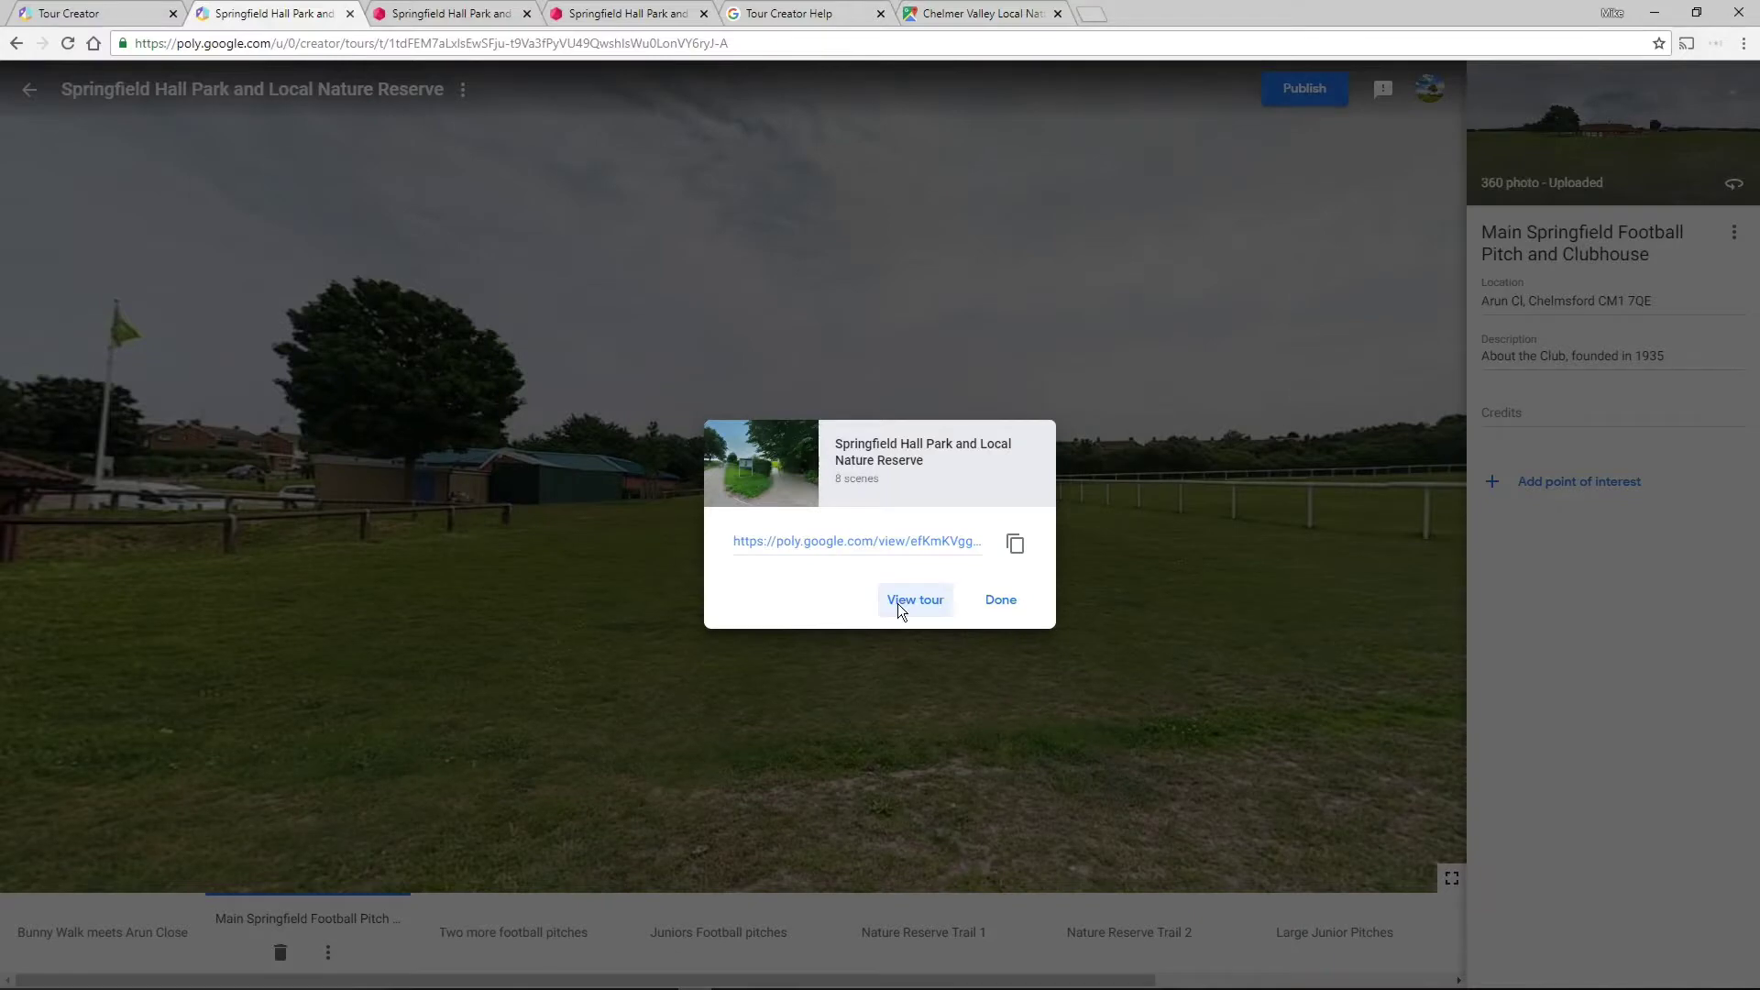
click(1000, 602)
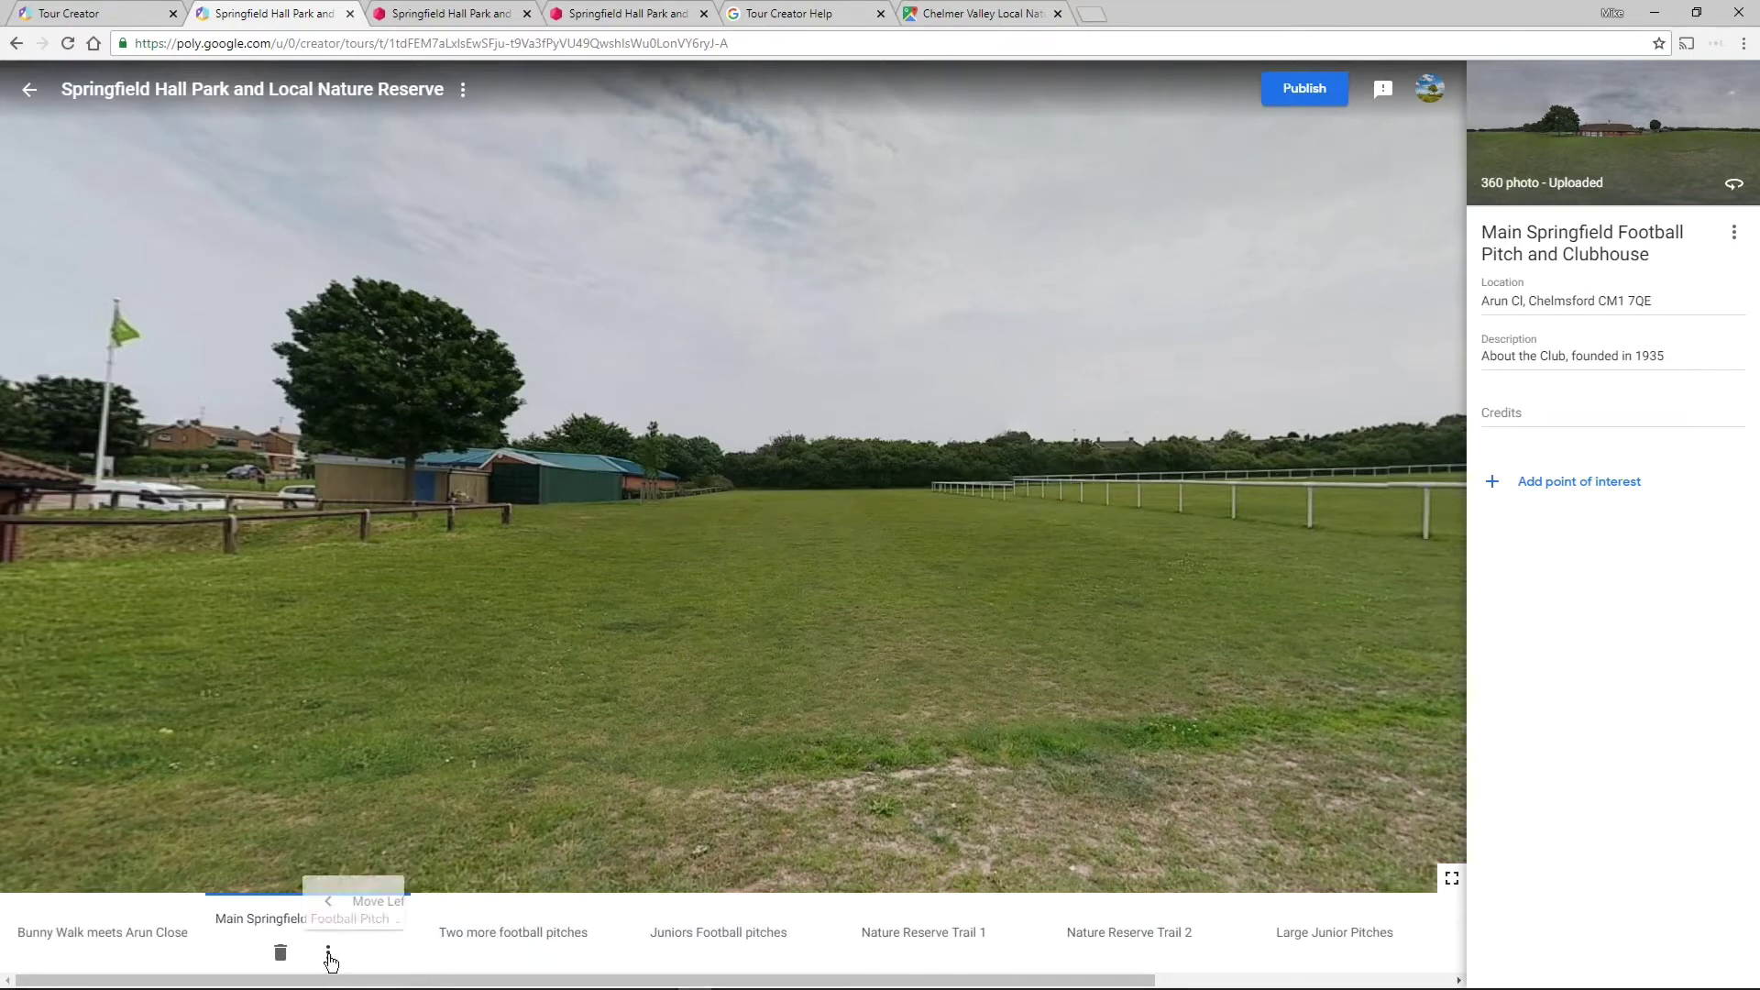
click(328, 959)
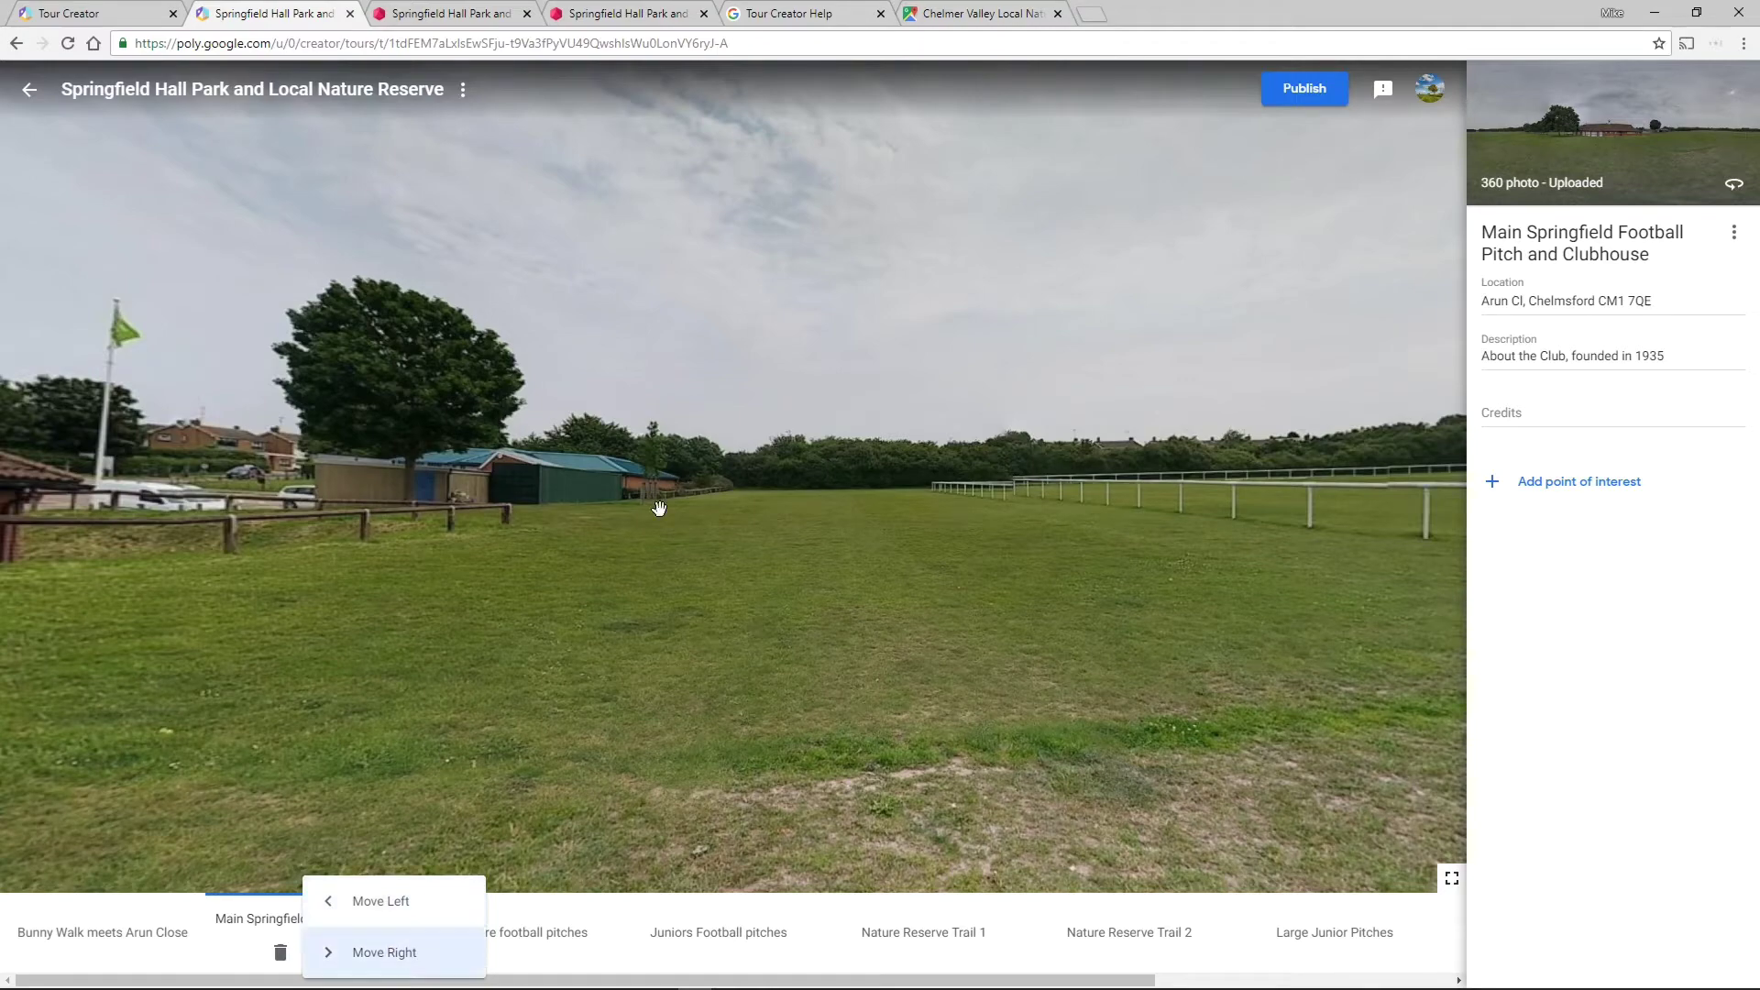
drag(676, 487, 452, 486)
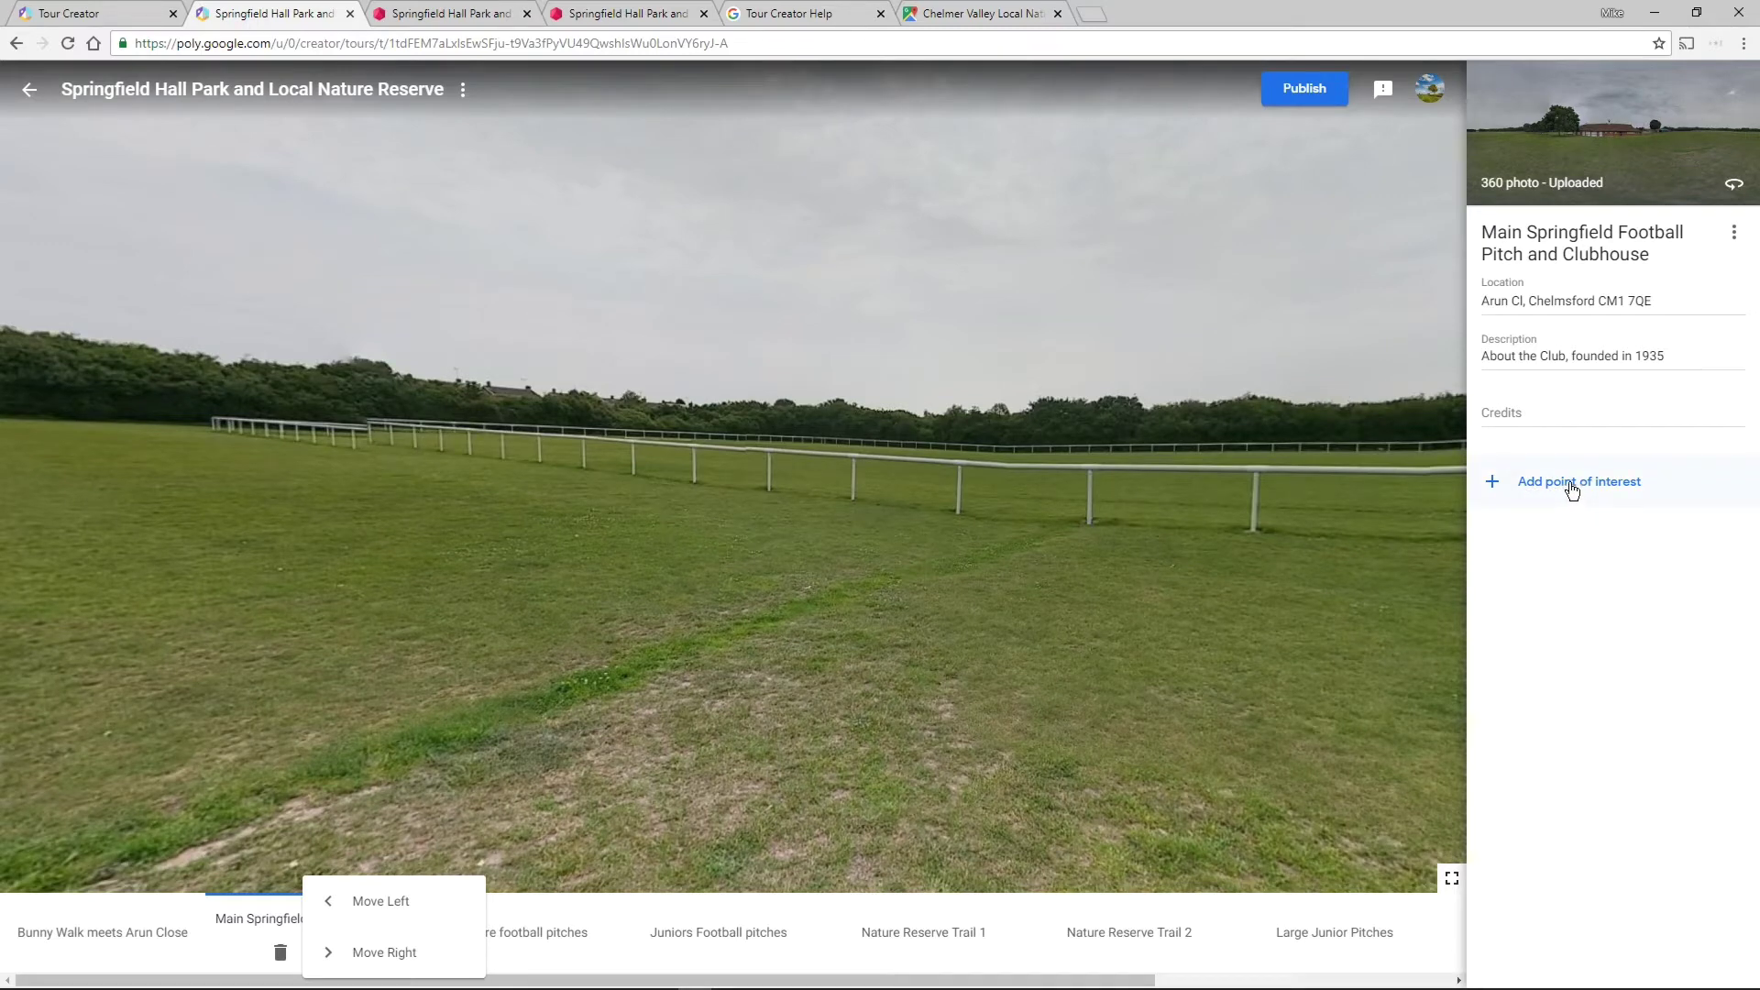
Add a point of interest to the football pitch scene and title it 'football pitch'.
click(1573, 491)
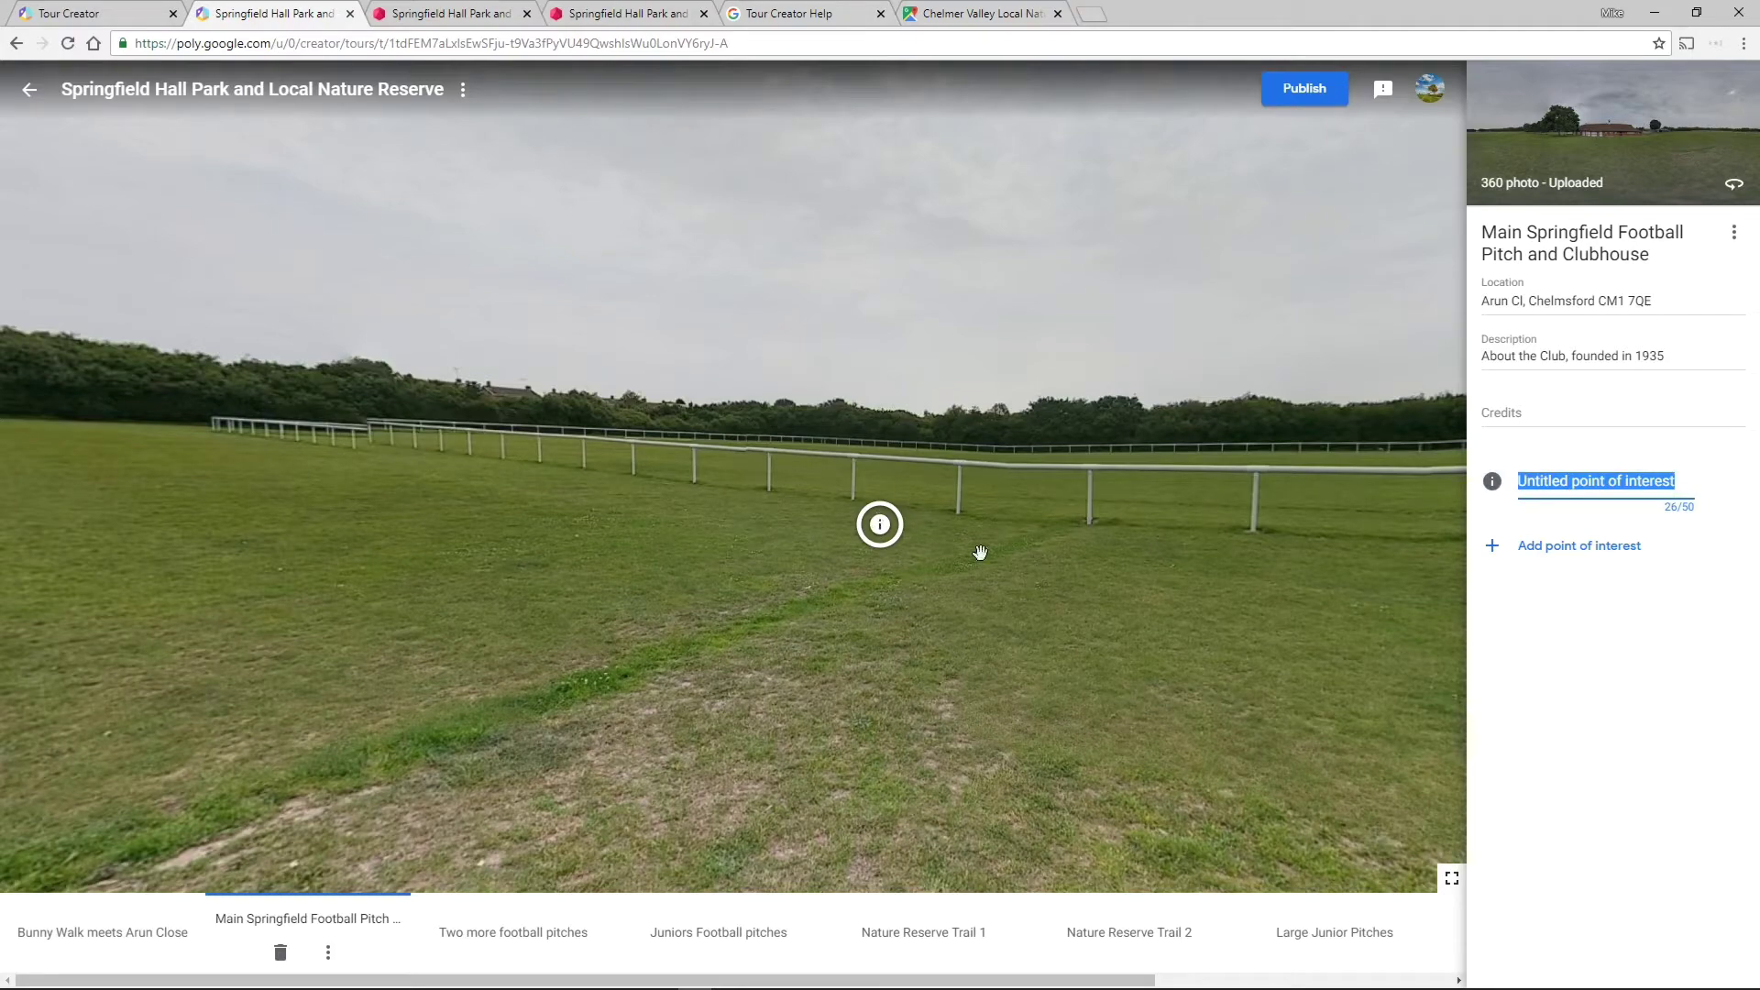
drag(741, 561, 731, 562)
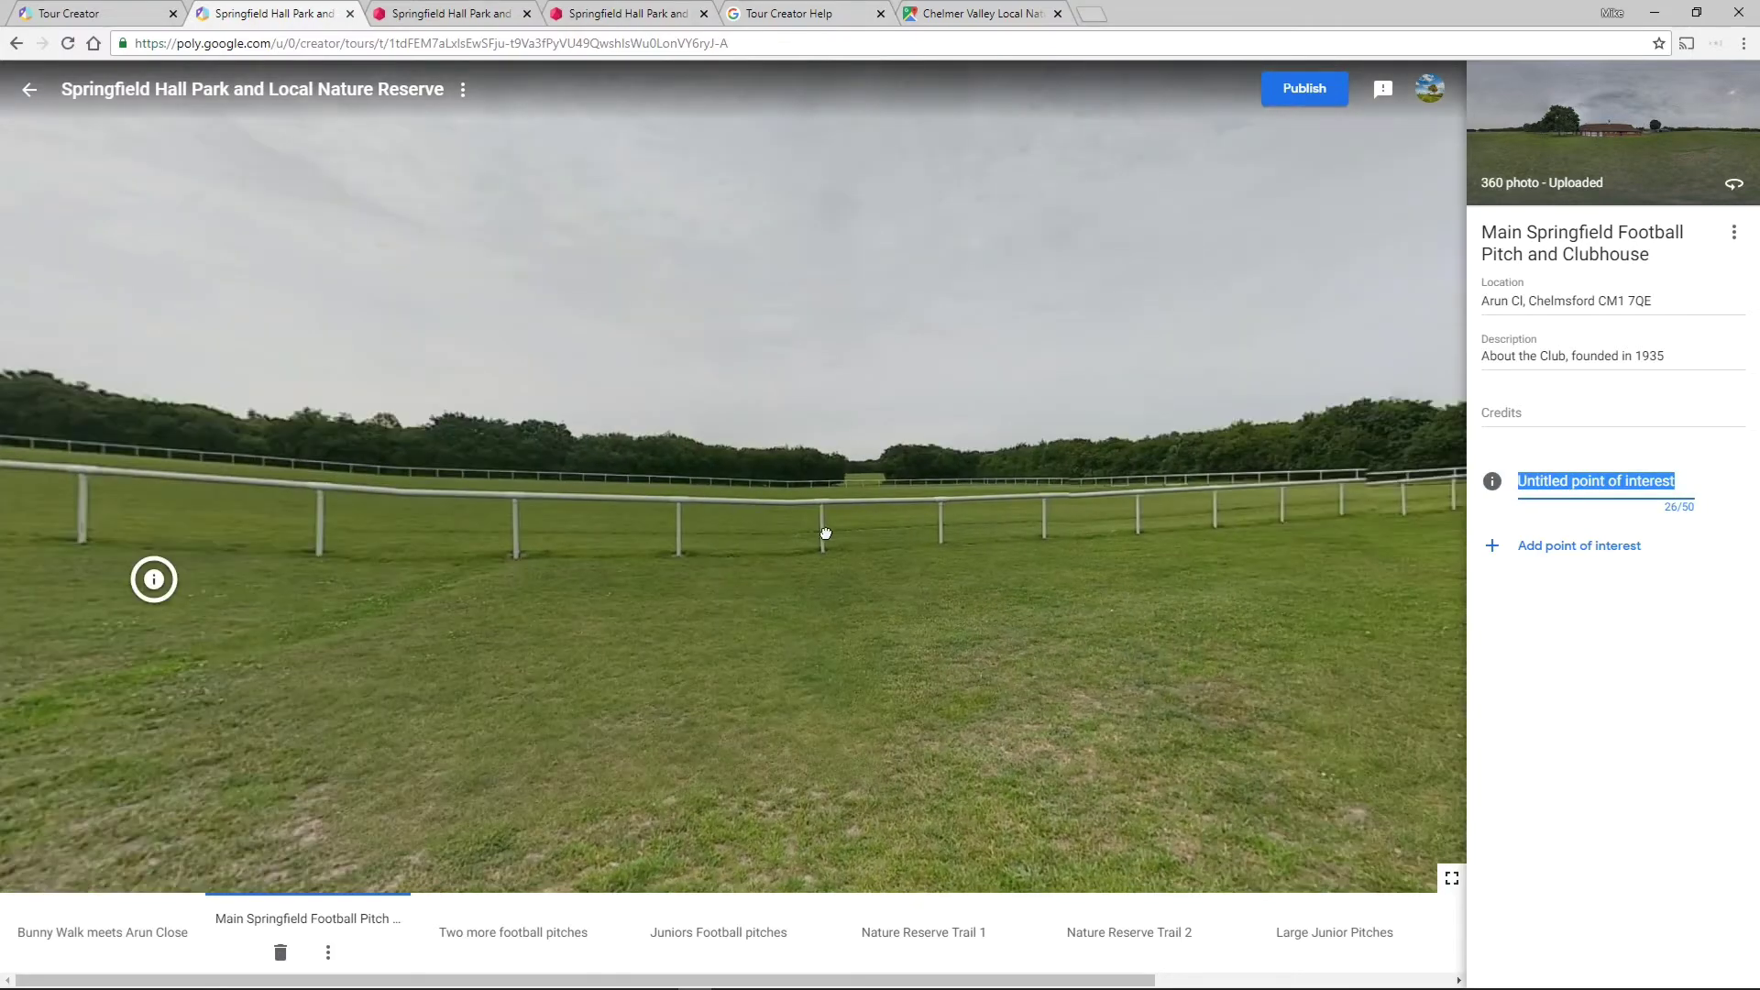
drag(825, 535, 859, 528)
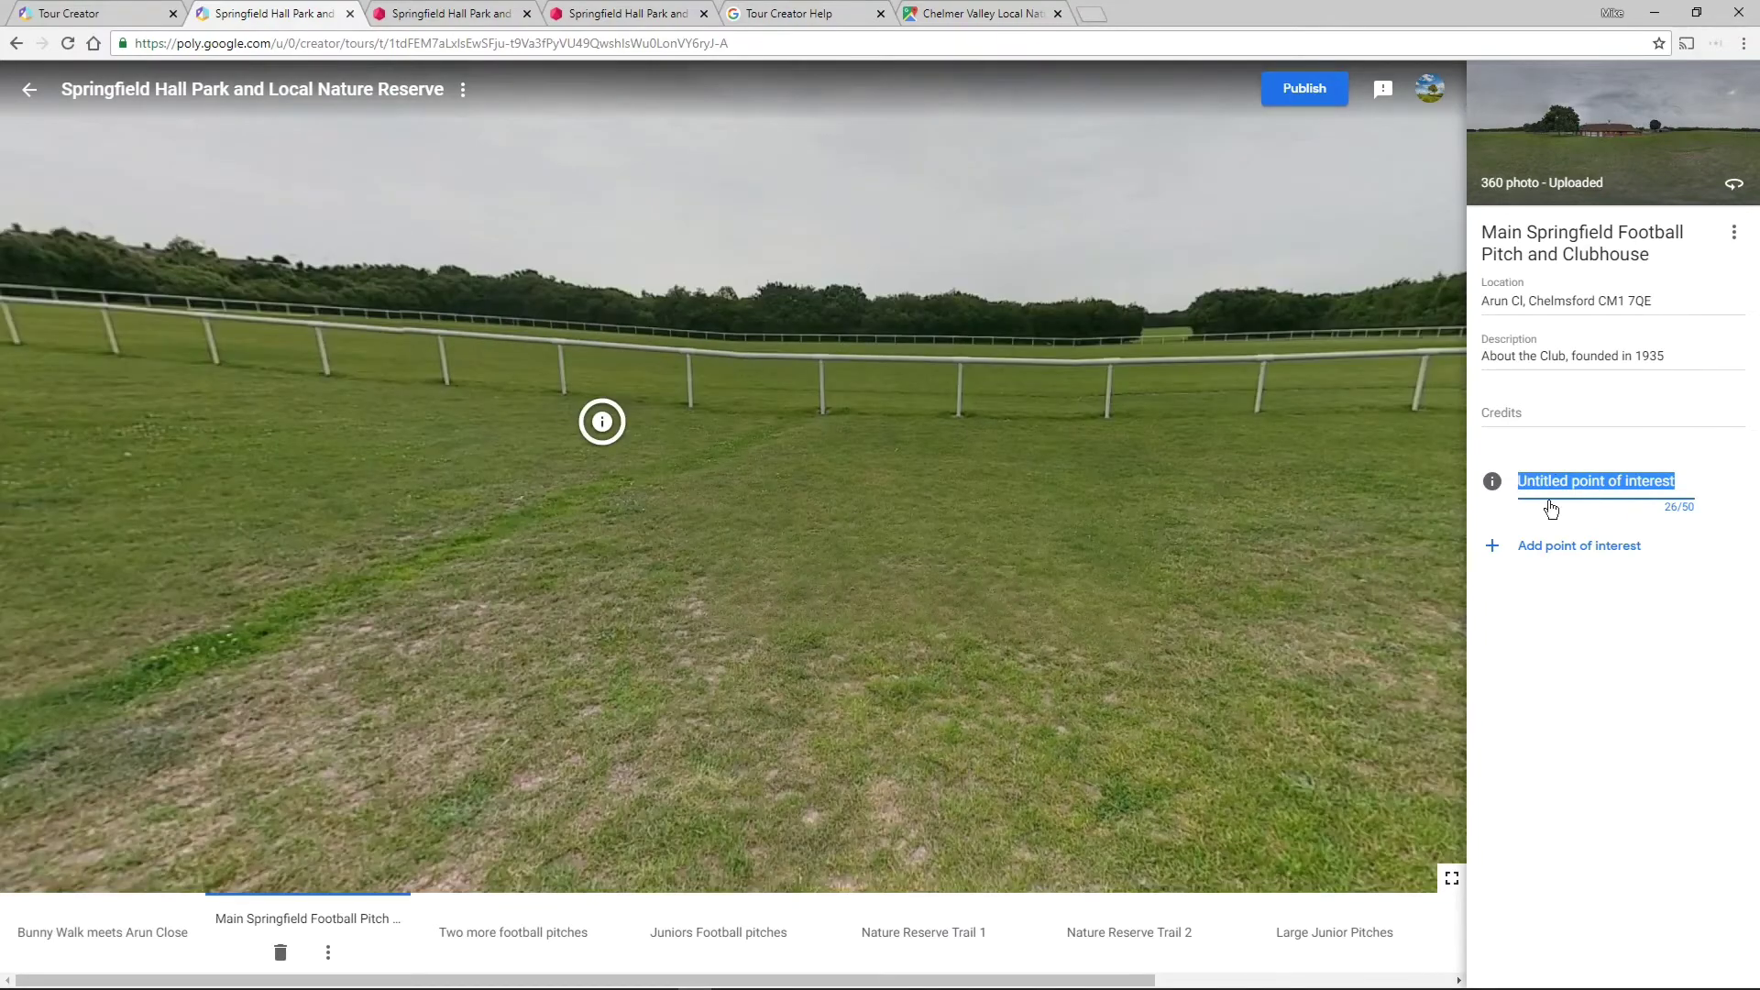
click(1549, 484)
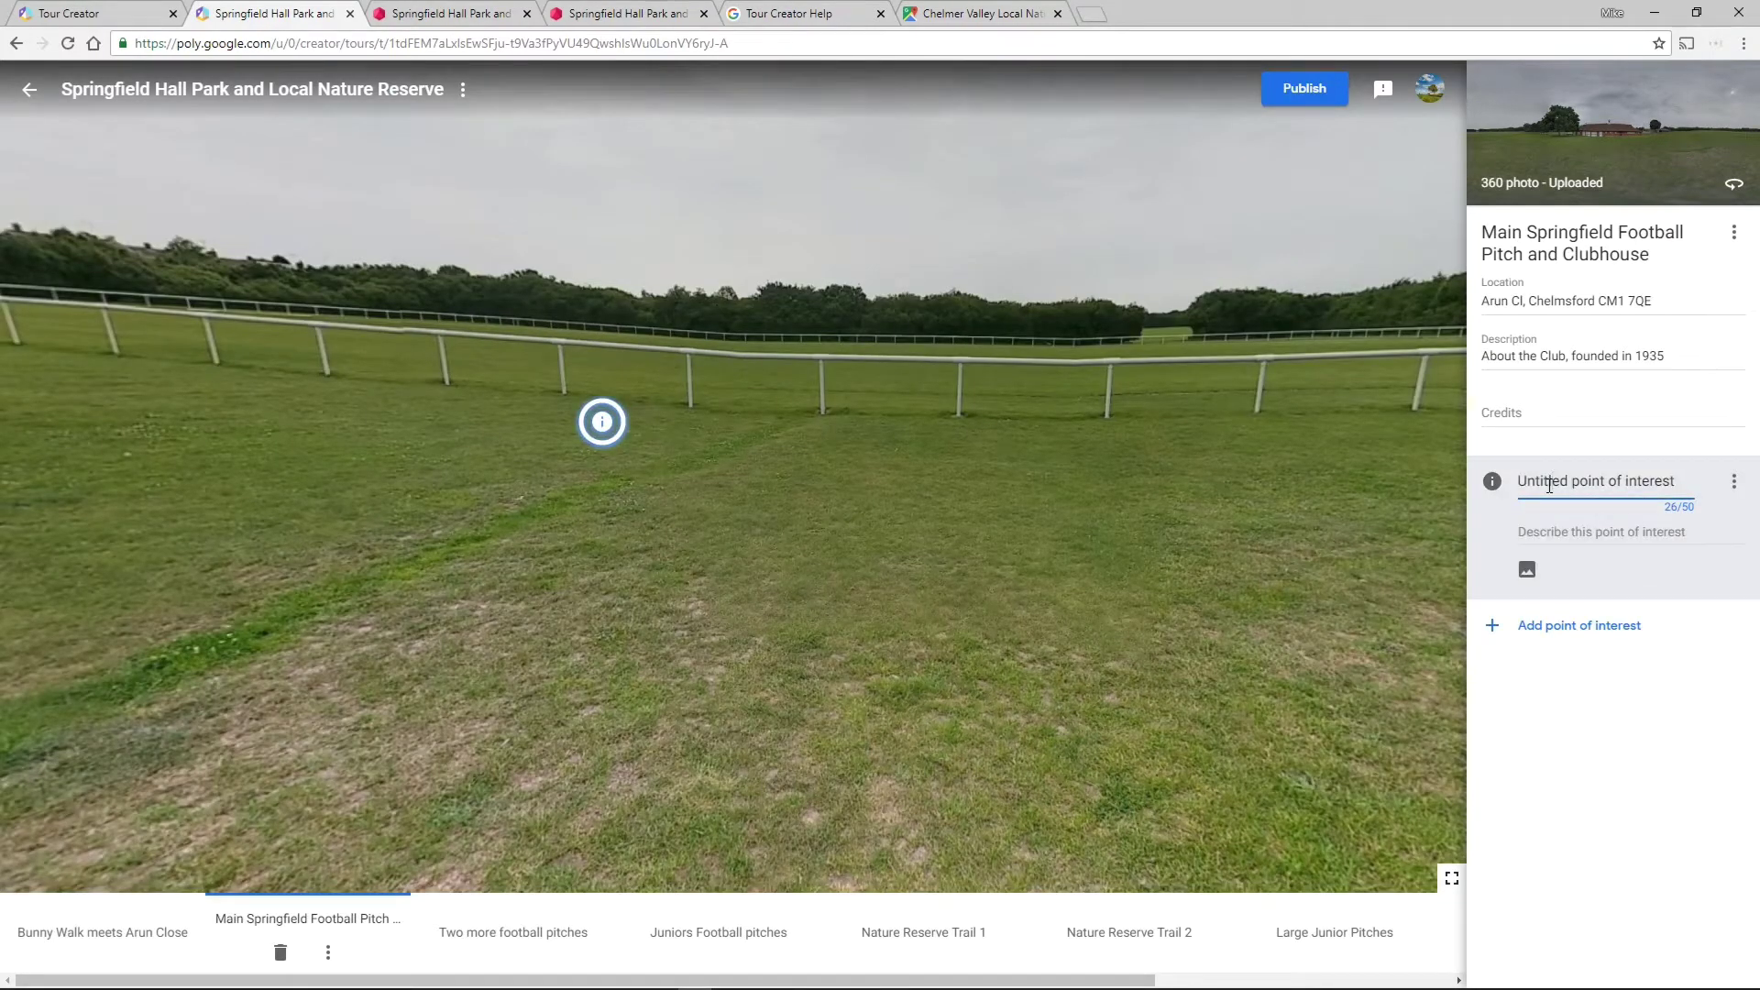
triple_click(1549, 485)
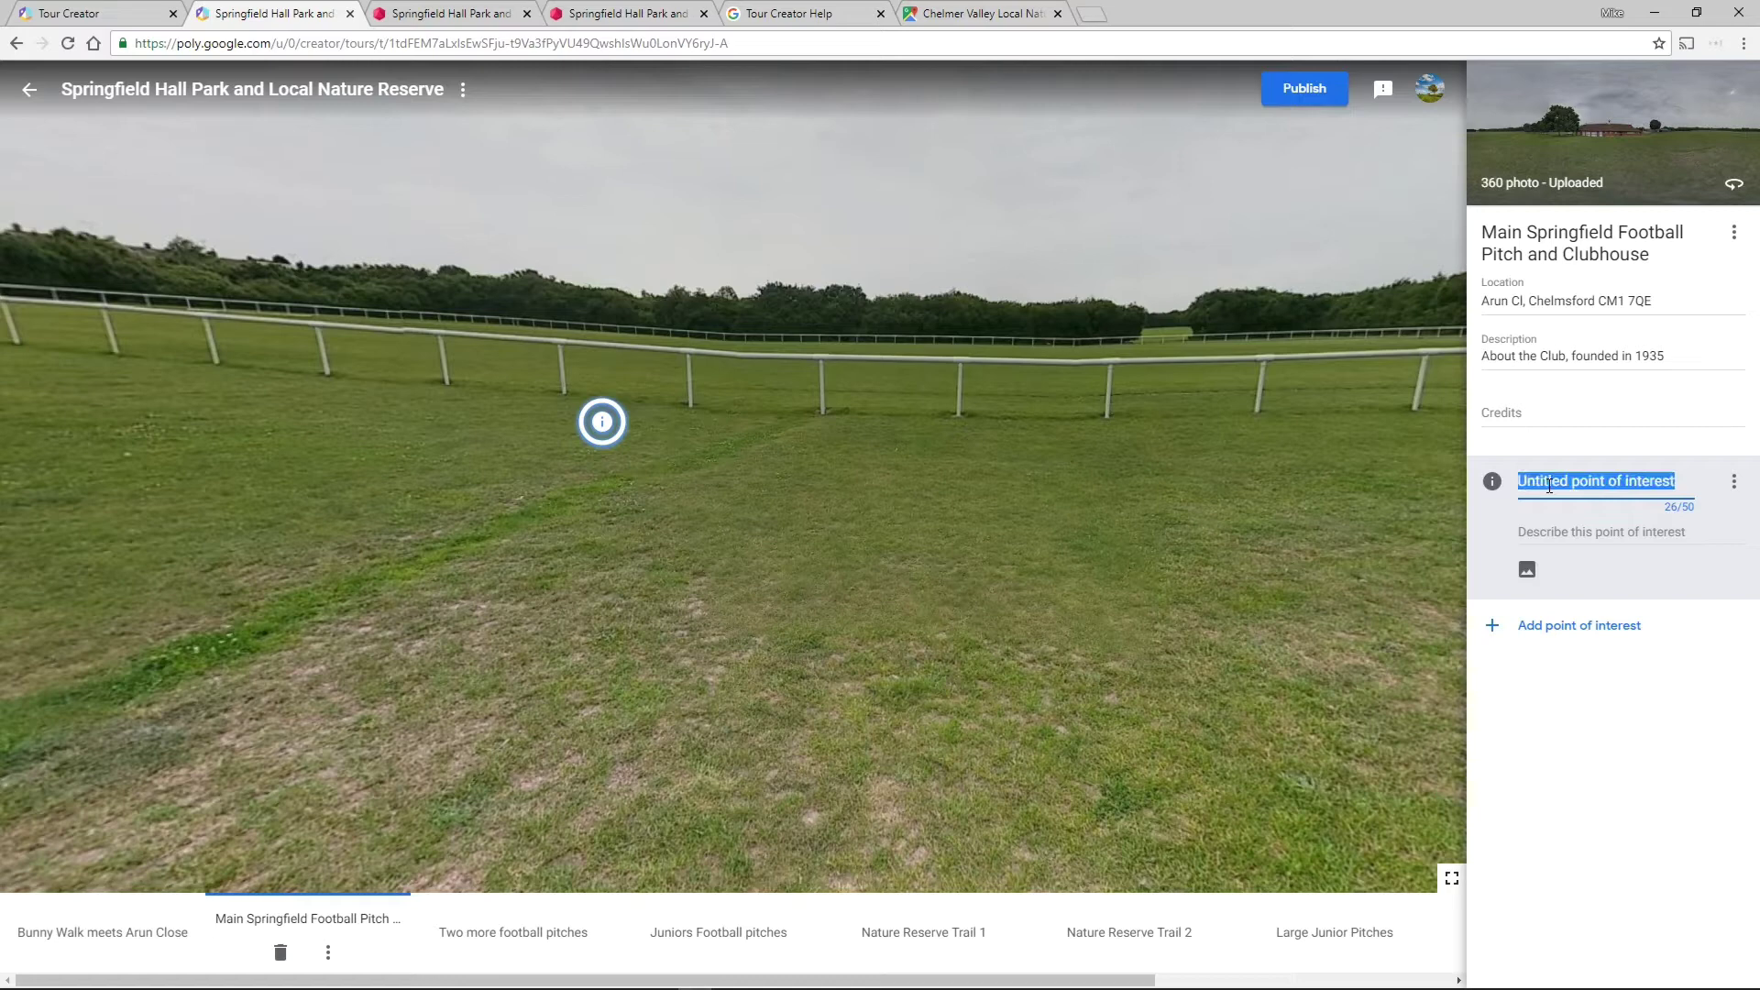
text(foot)
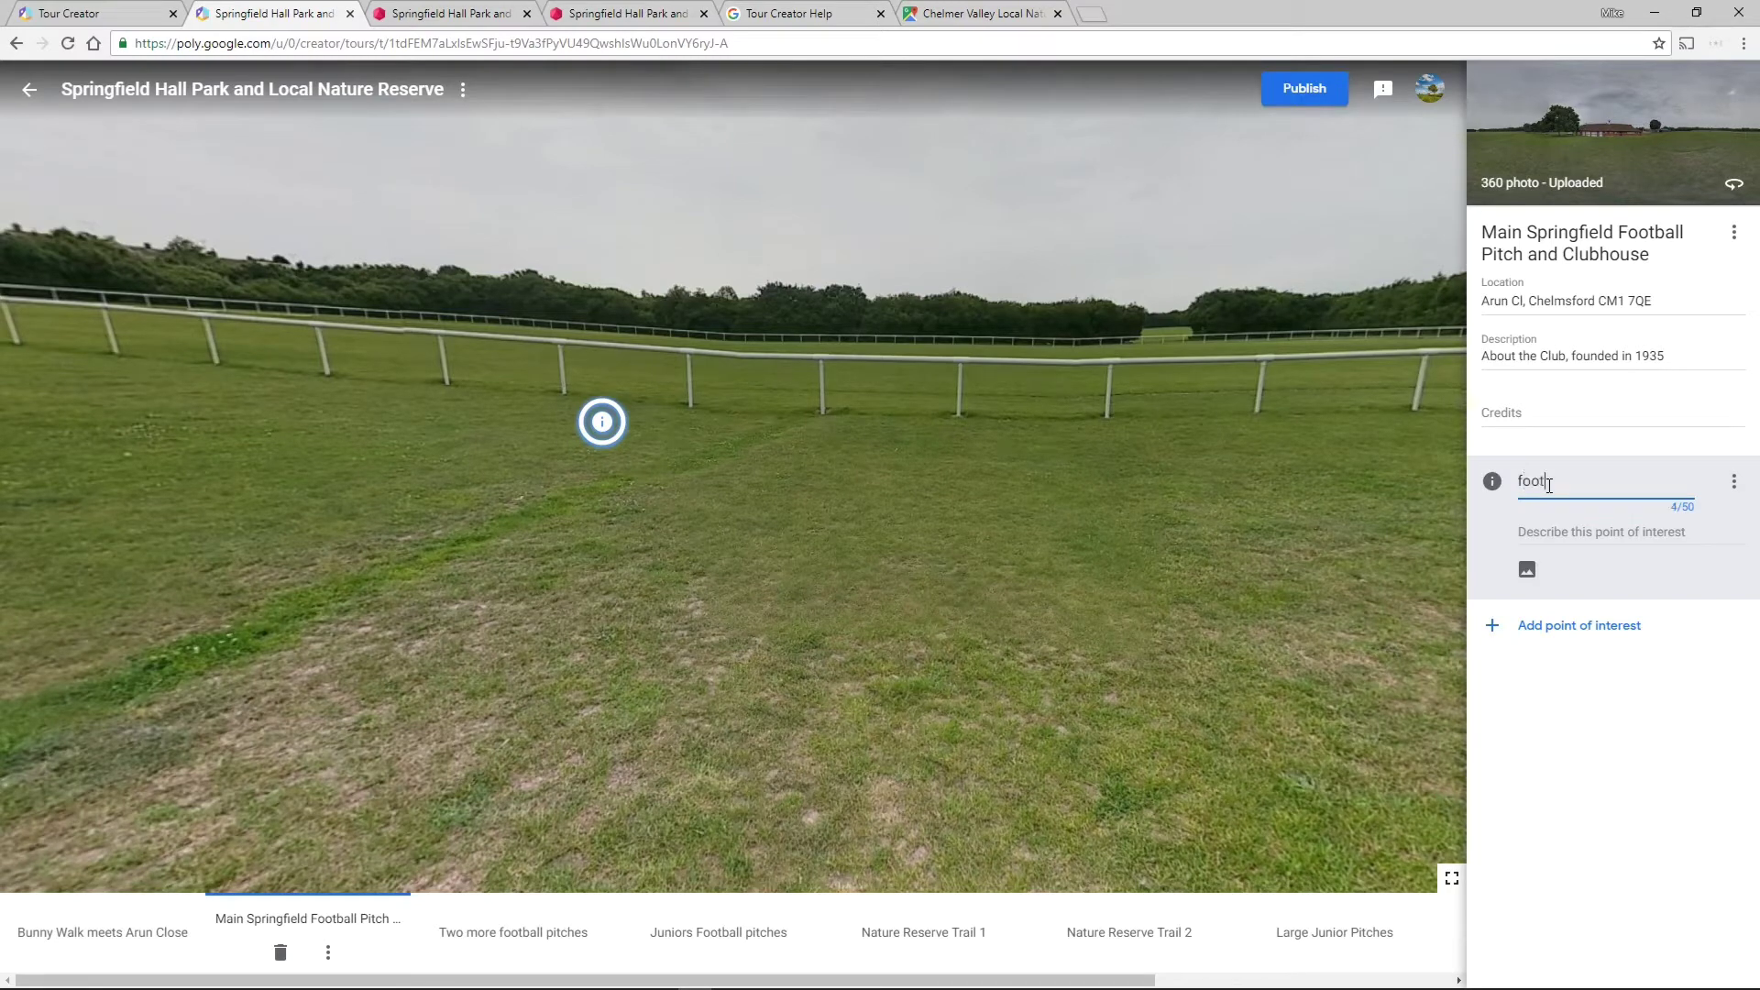
text(ball pitch)
Move to the point's description, then open and dismiss its options without changes.
click(1553, 541)
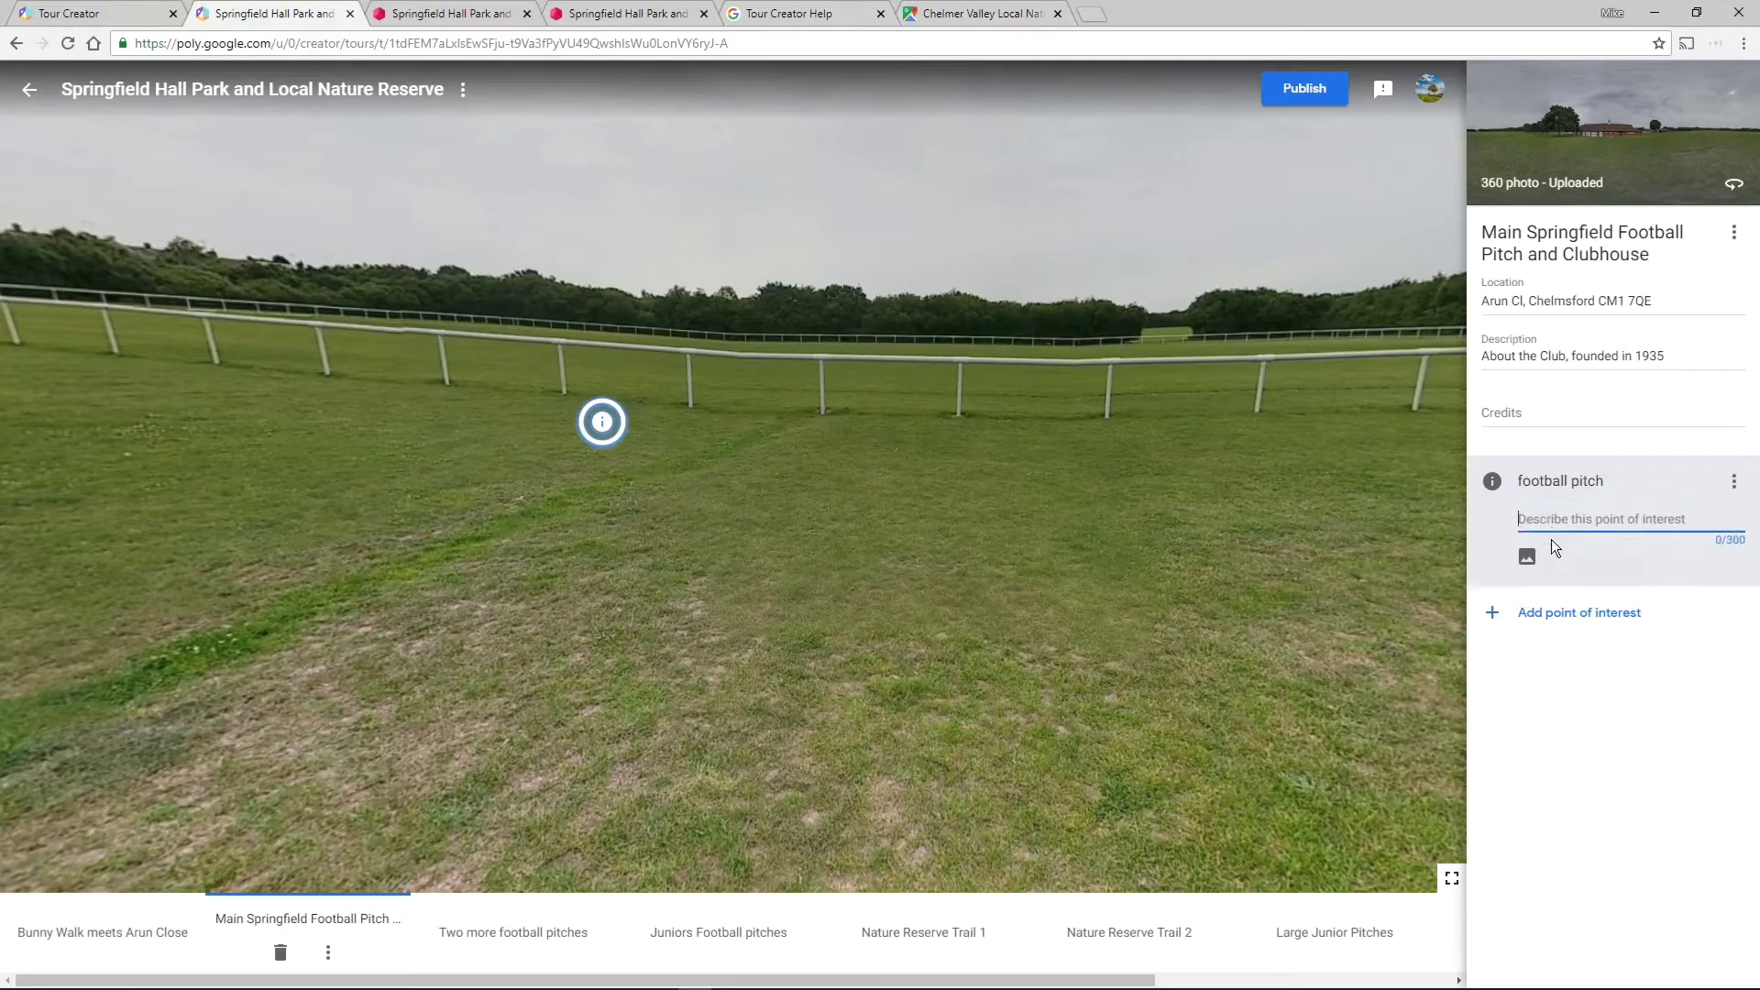
click(1735, 484)
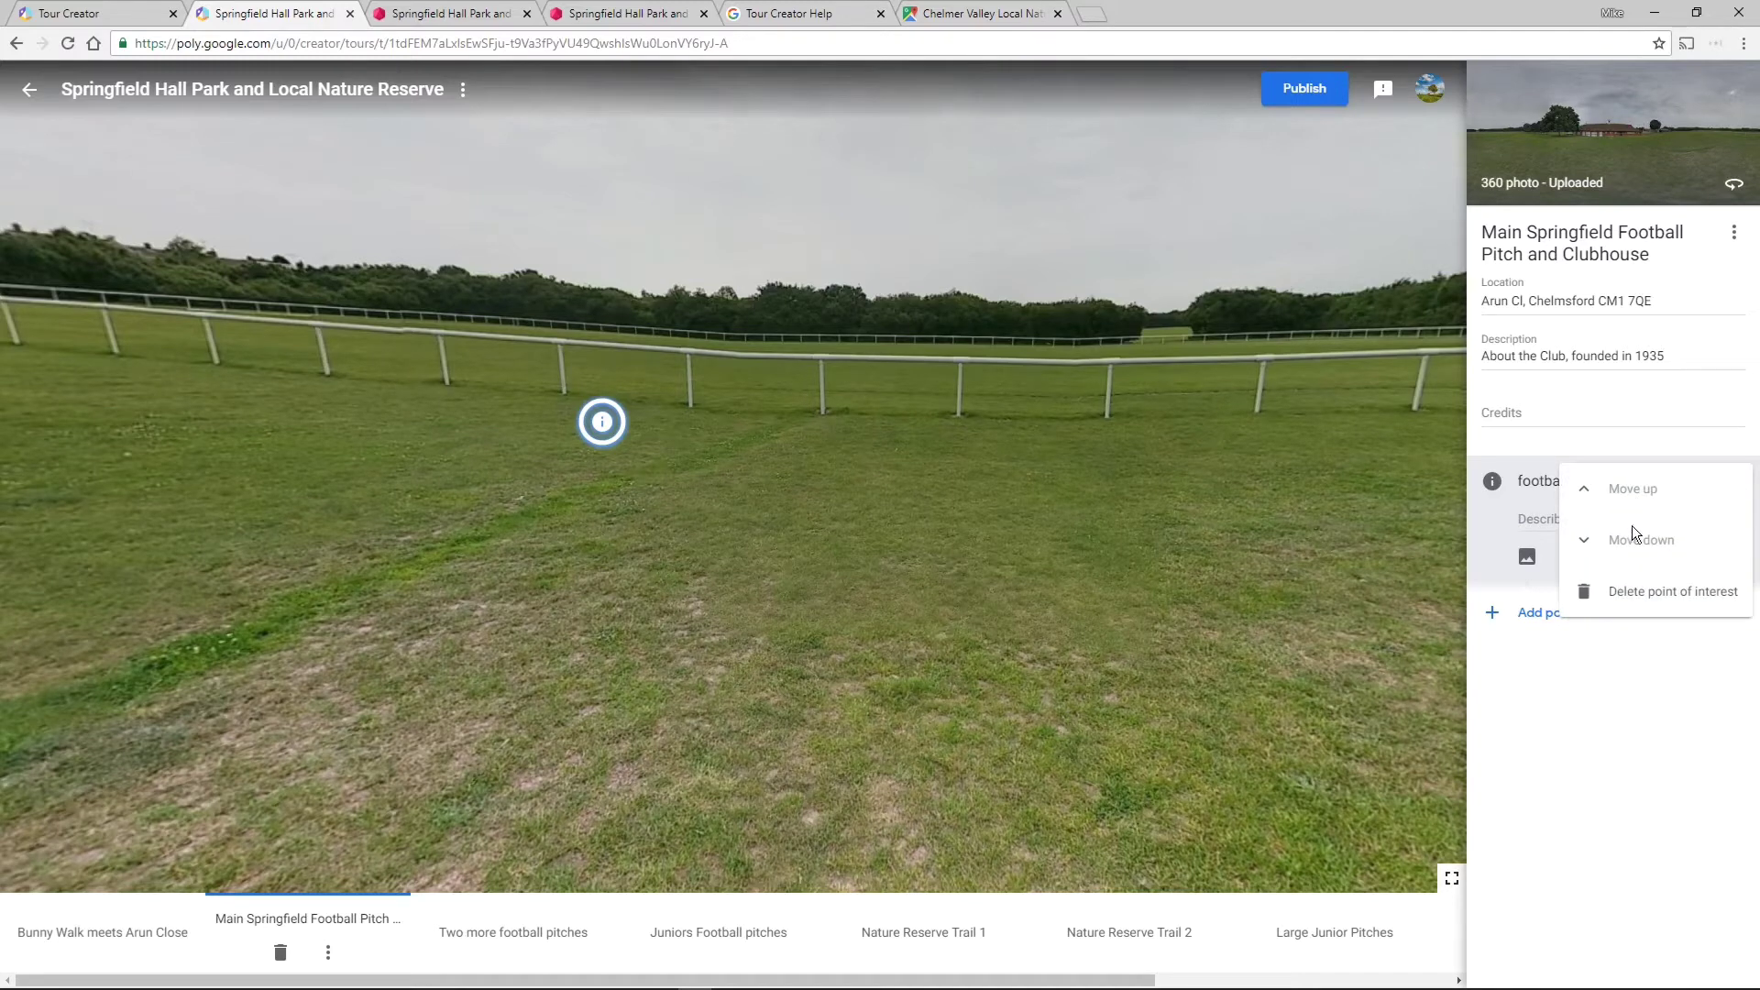
click(1525, 575)
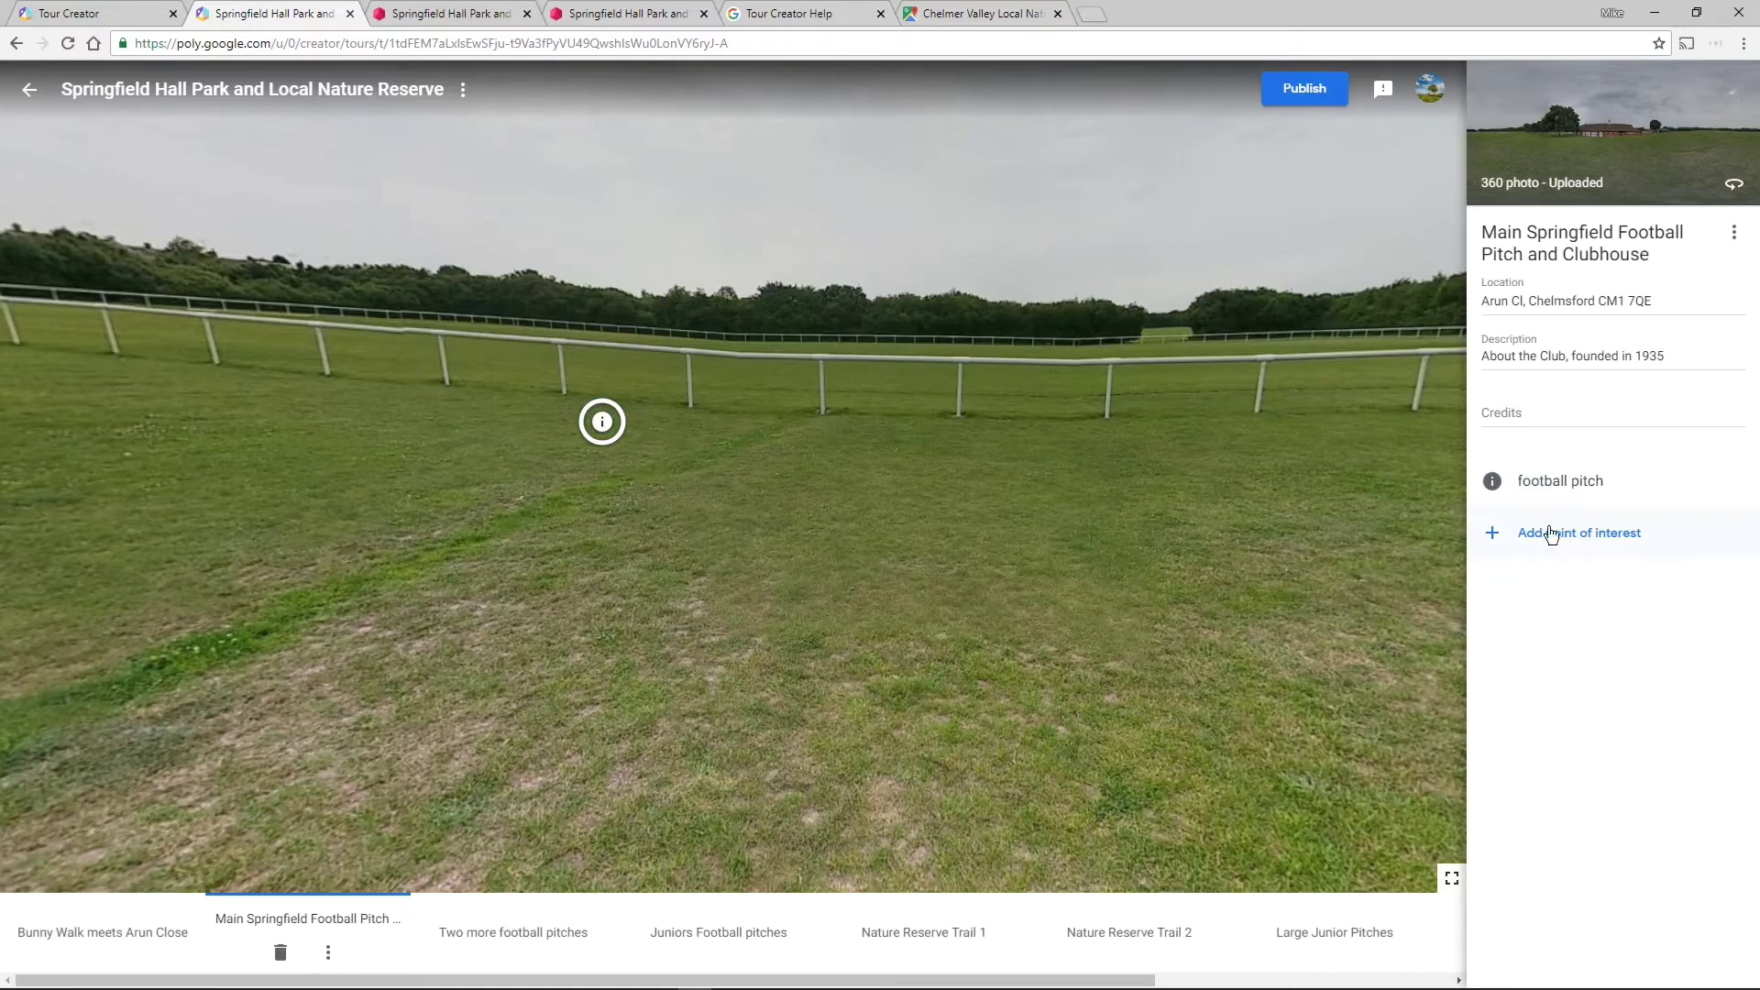
Cancel the image overlay and shift the football pitch hotspot slightly right and down.
click(1491, 484)
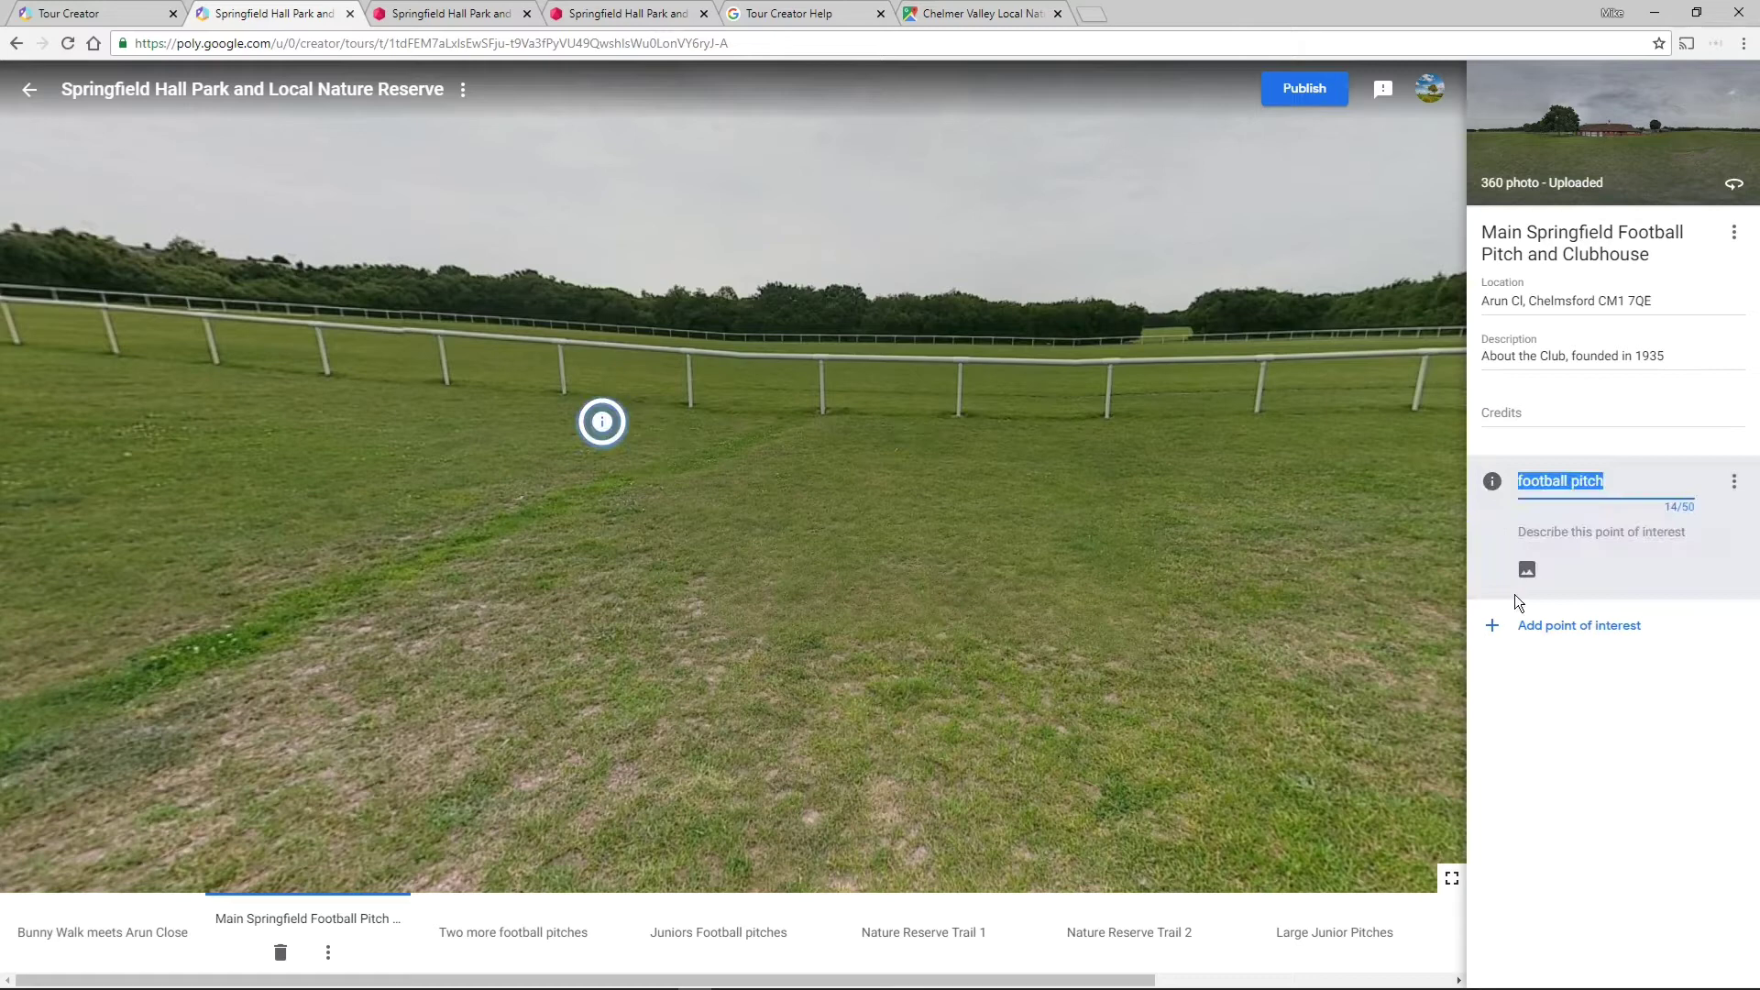
click(1527, 569)
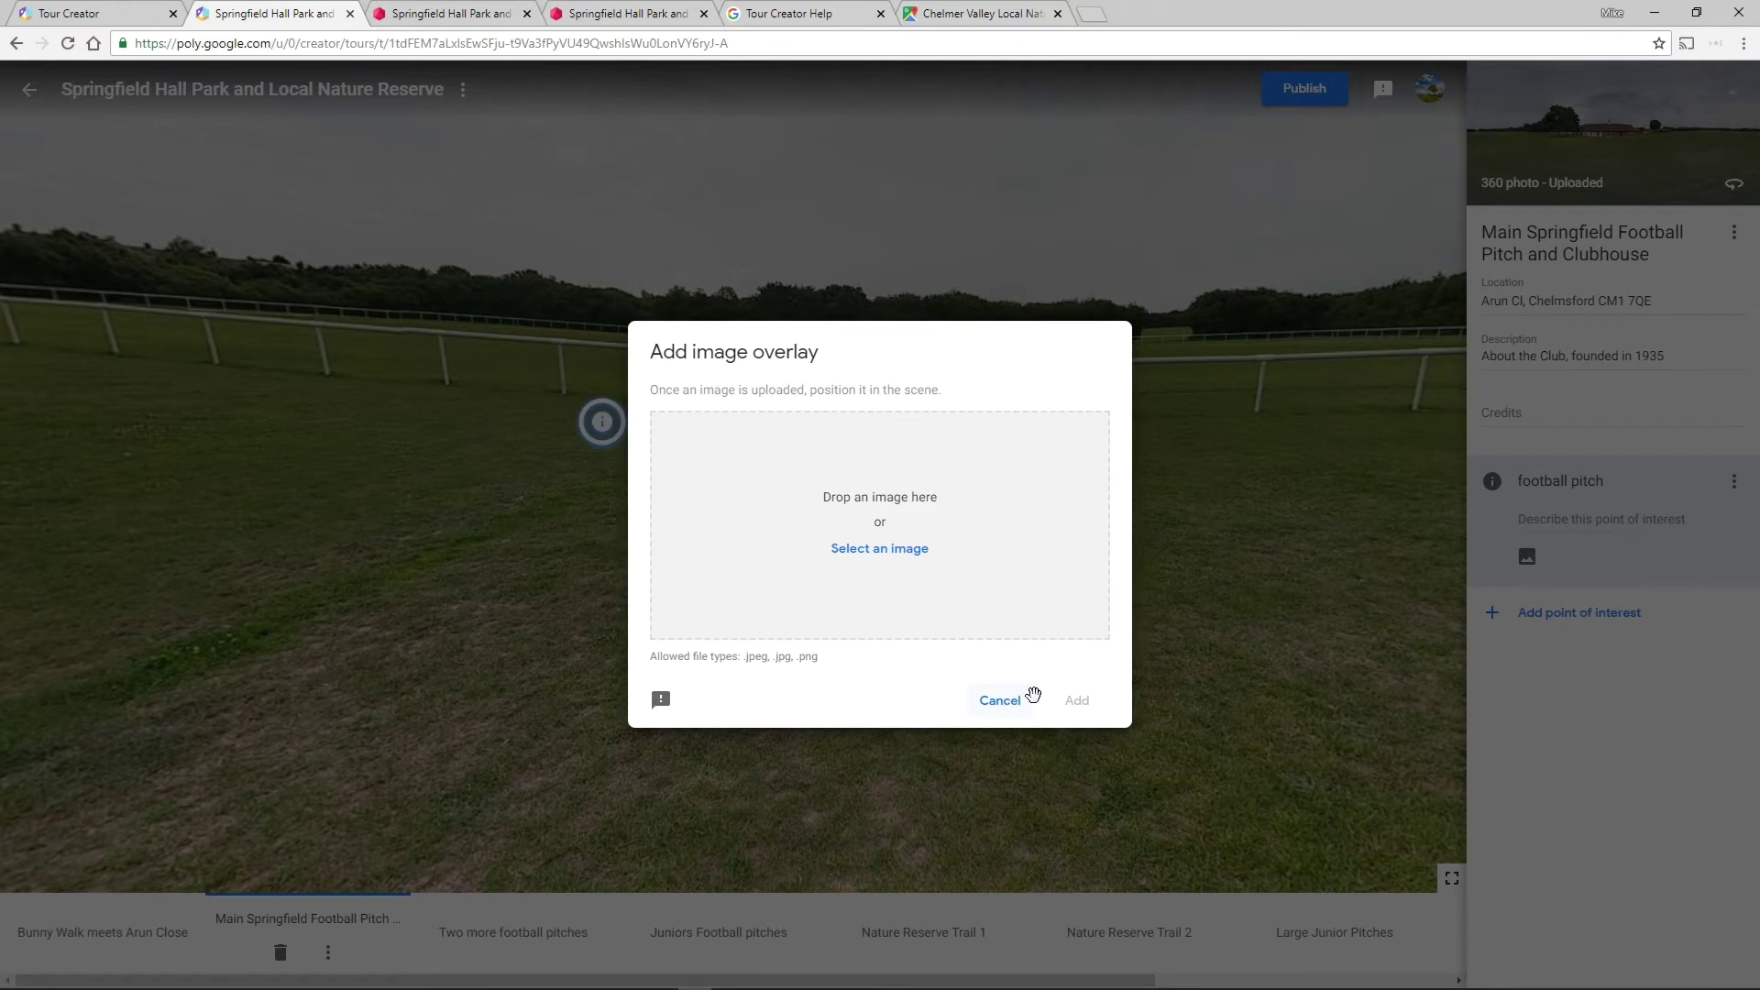
click(1004, 702)
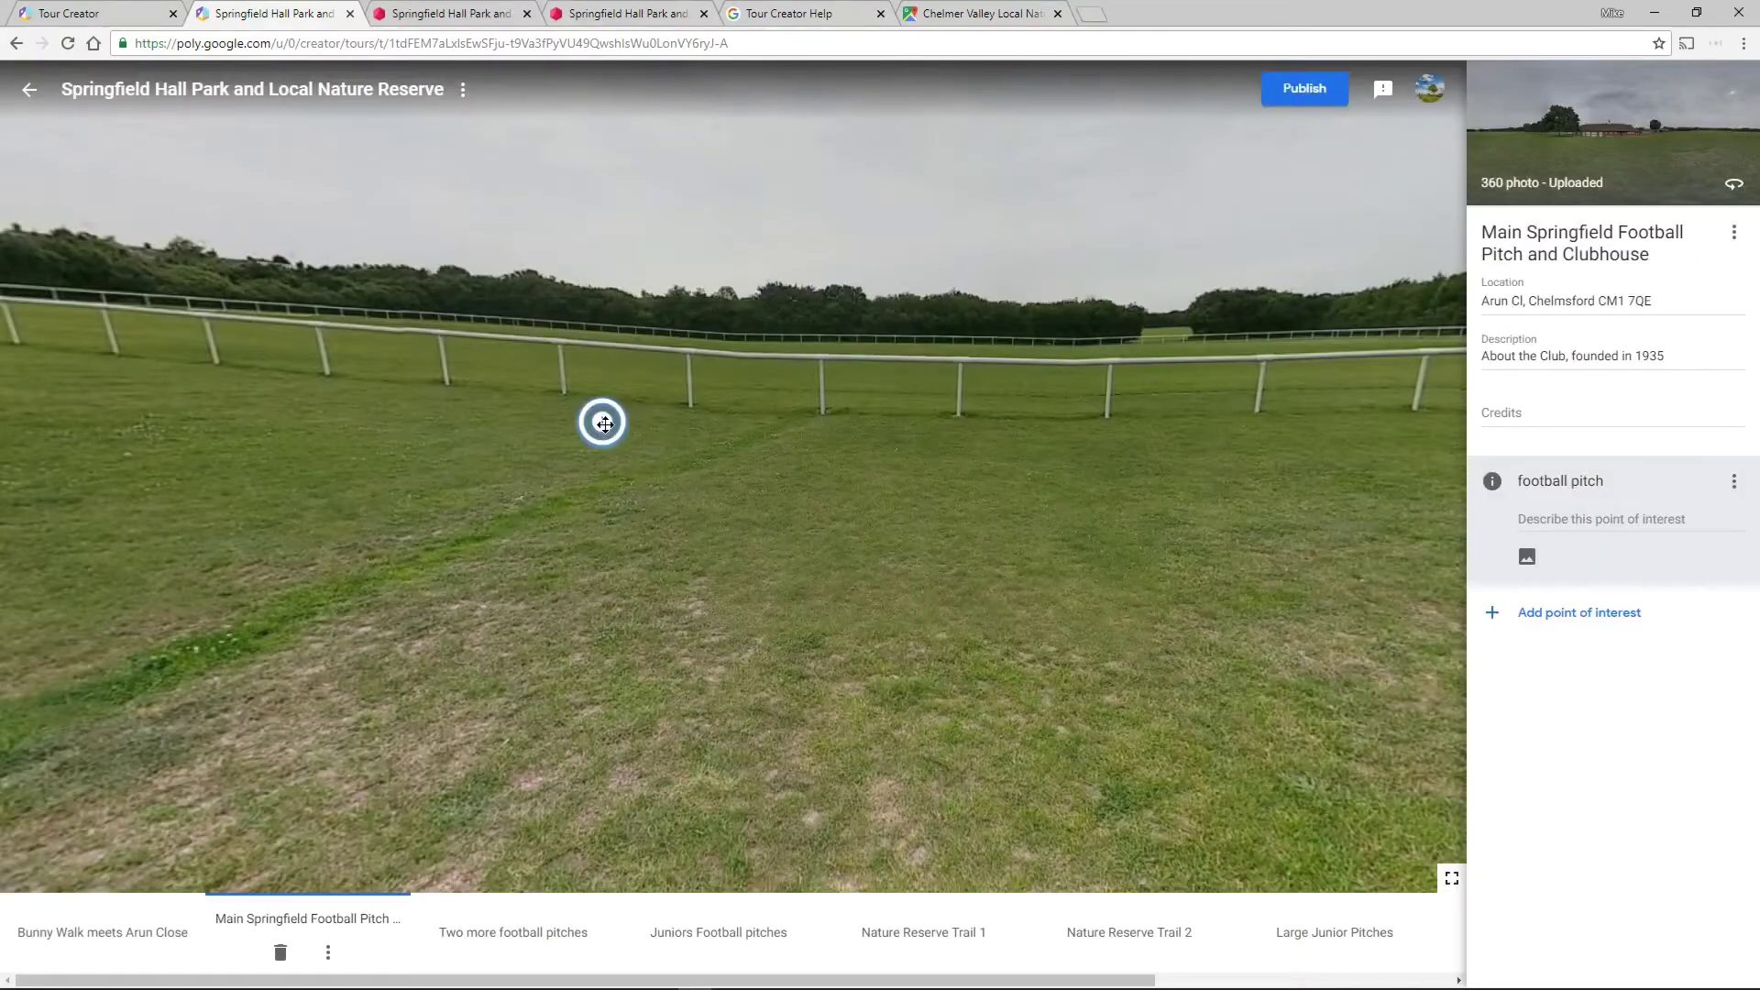
drag(604, 433, 637, 449)
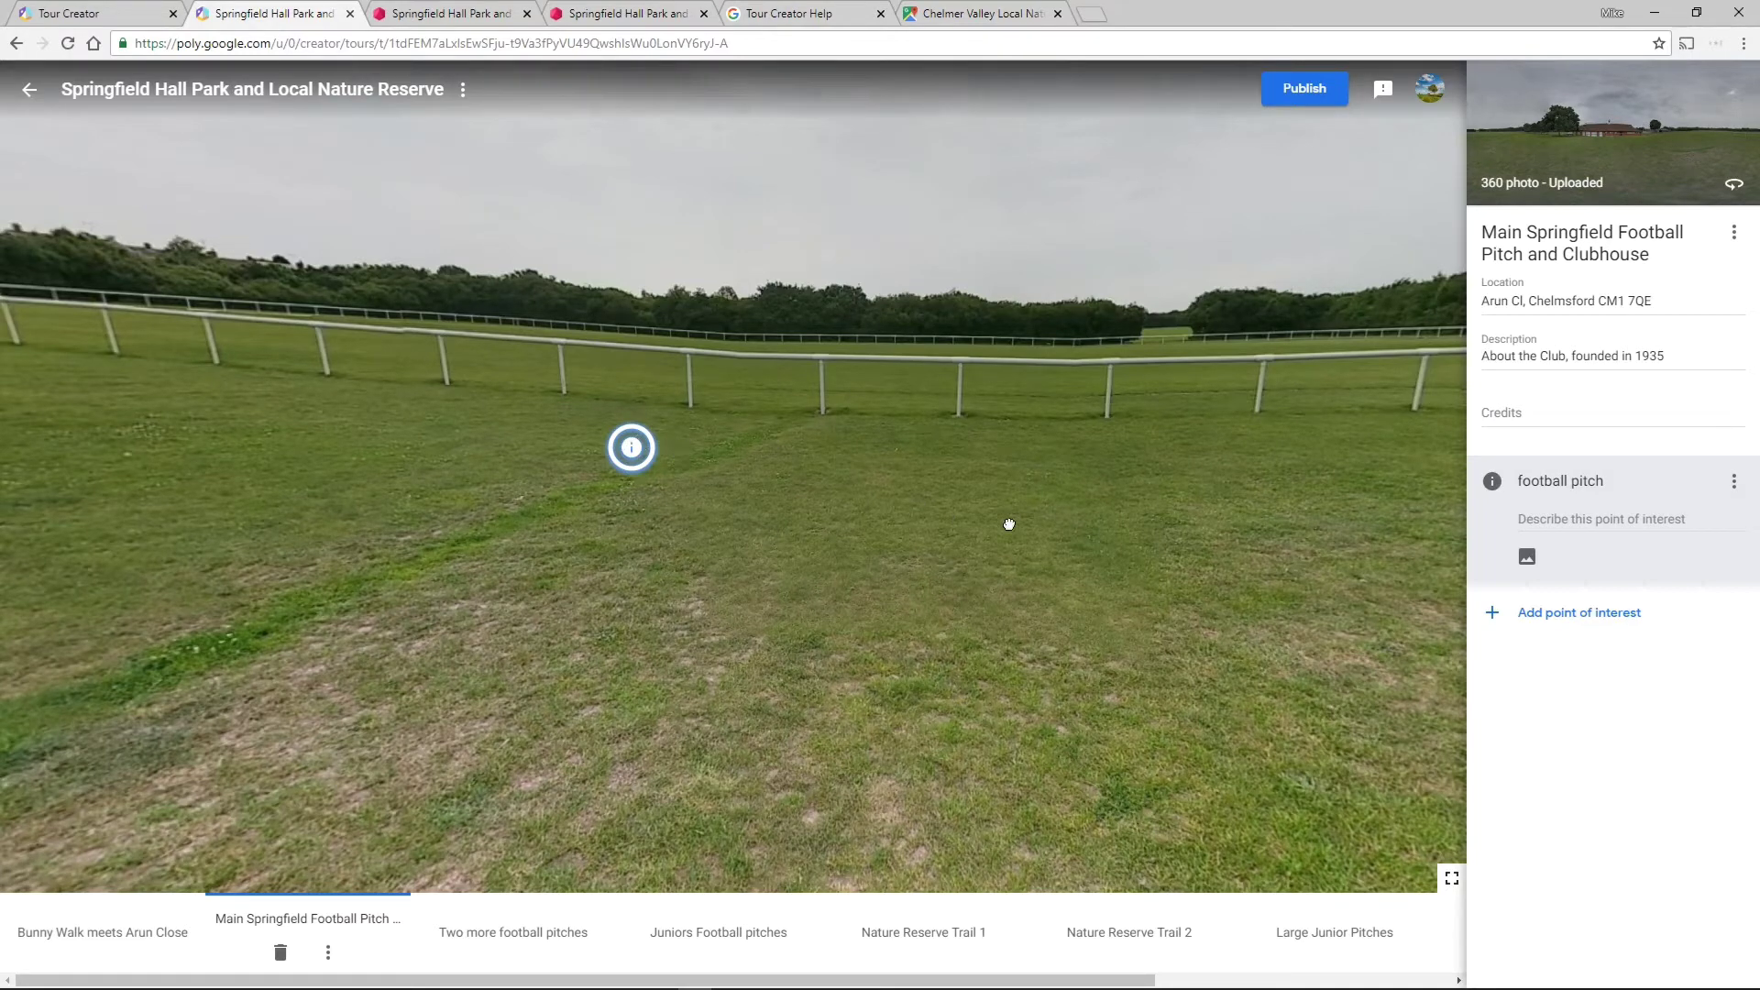
drag(1010, 525, 786, 275)
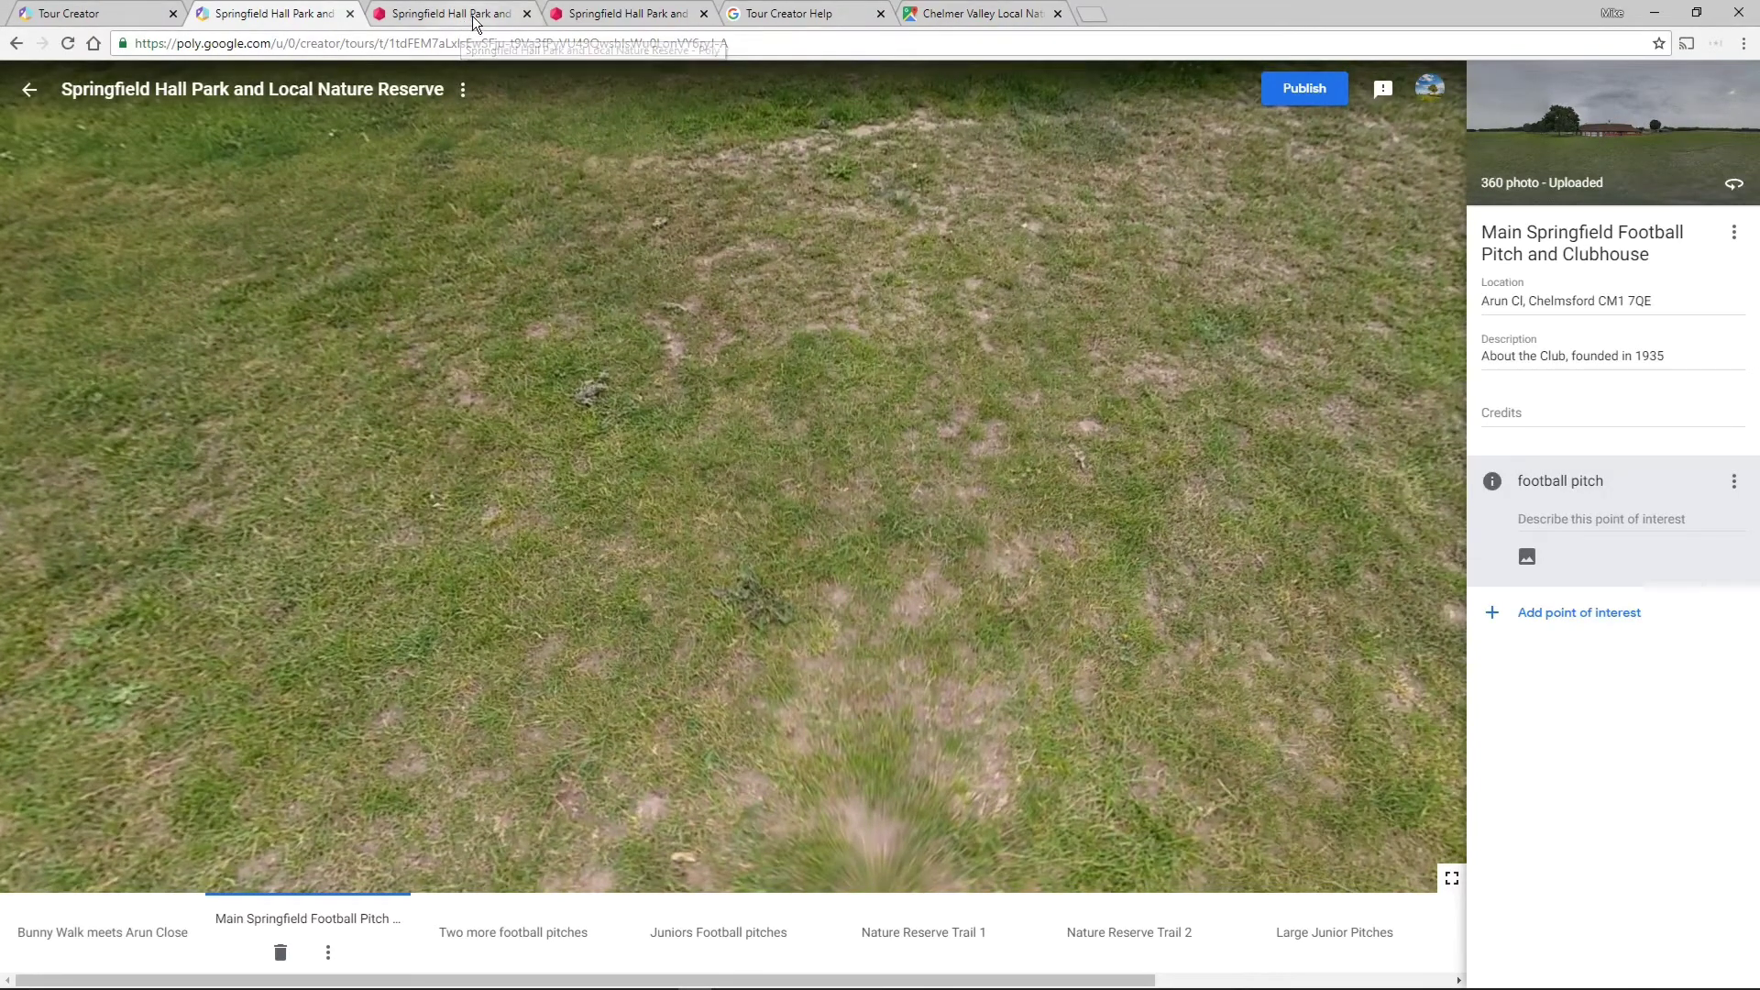
Close the tour editor and view scenes 1 and 2 of the published tour in Poly.
click(473, 20)
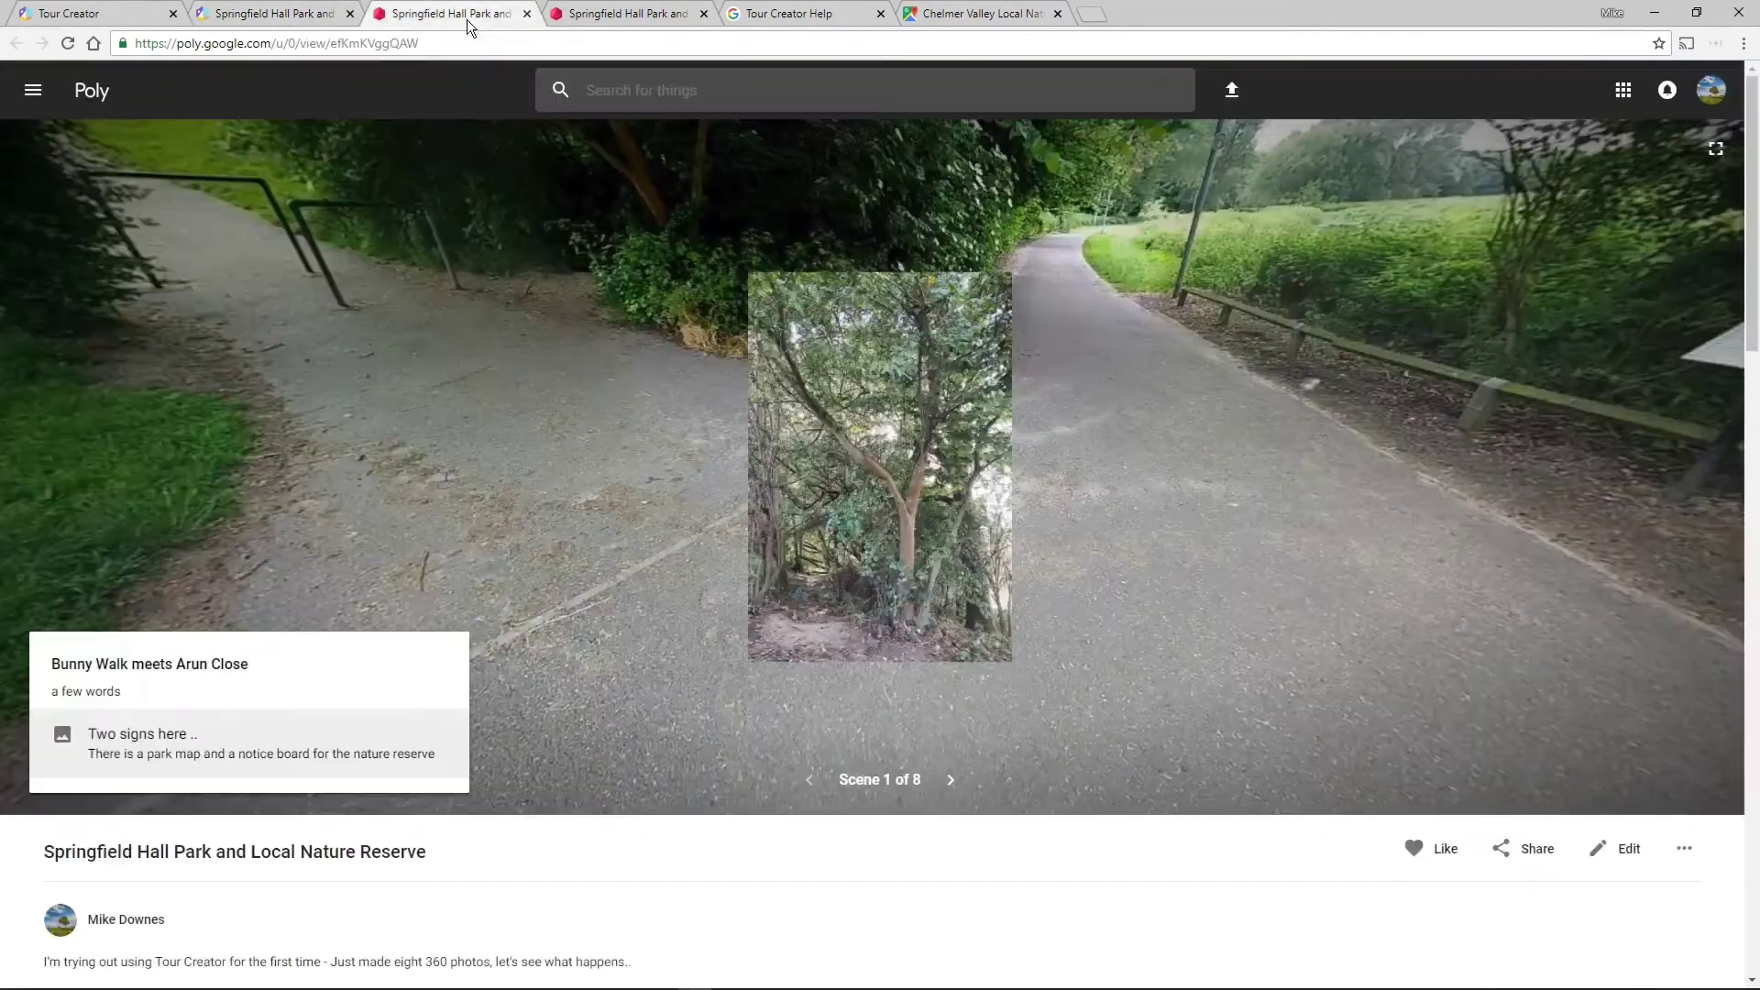
click(350, 14)
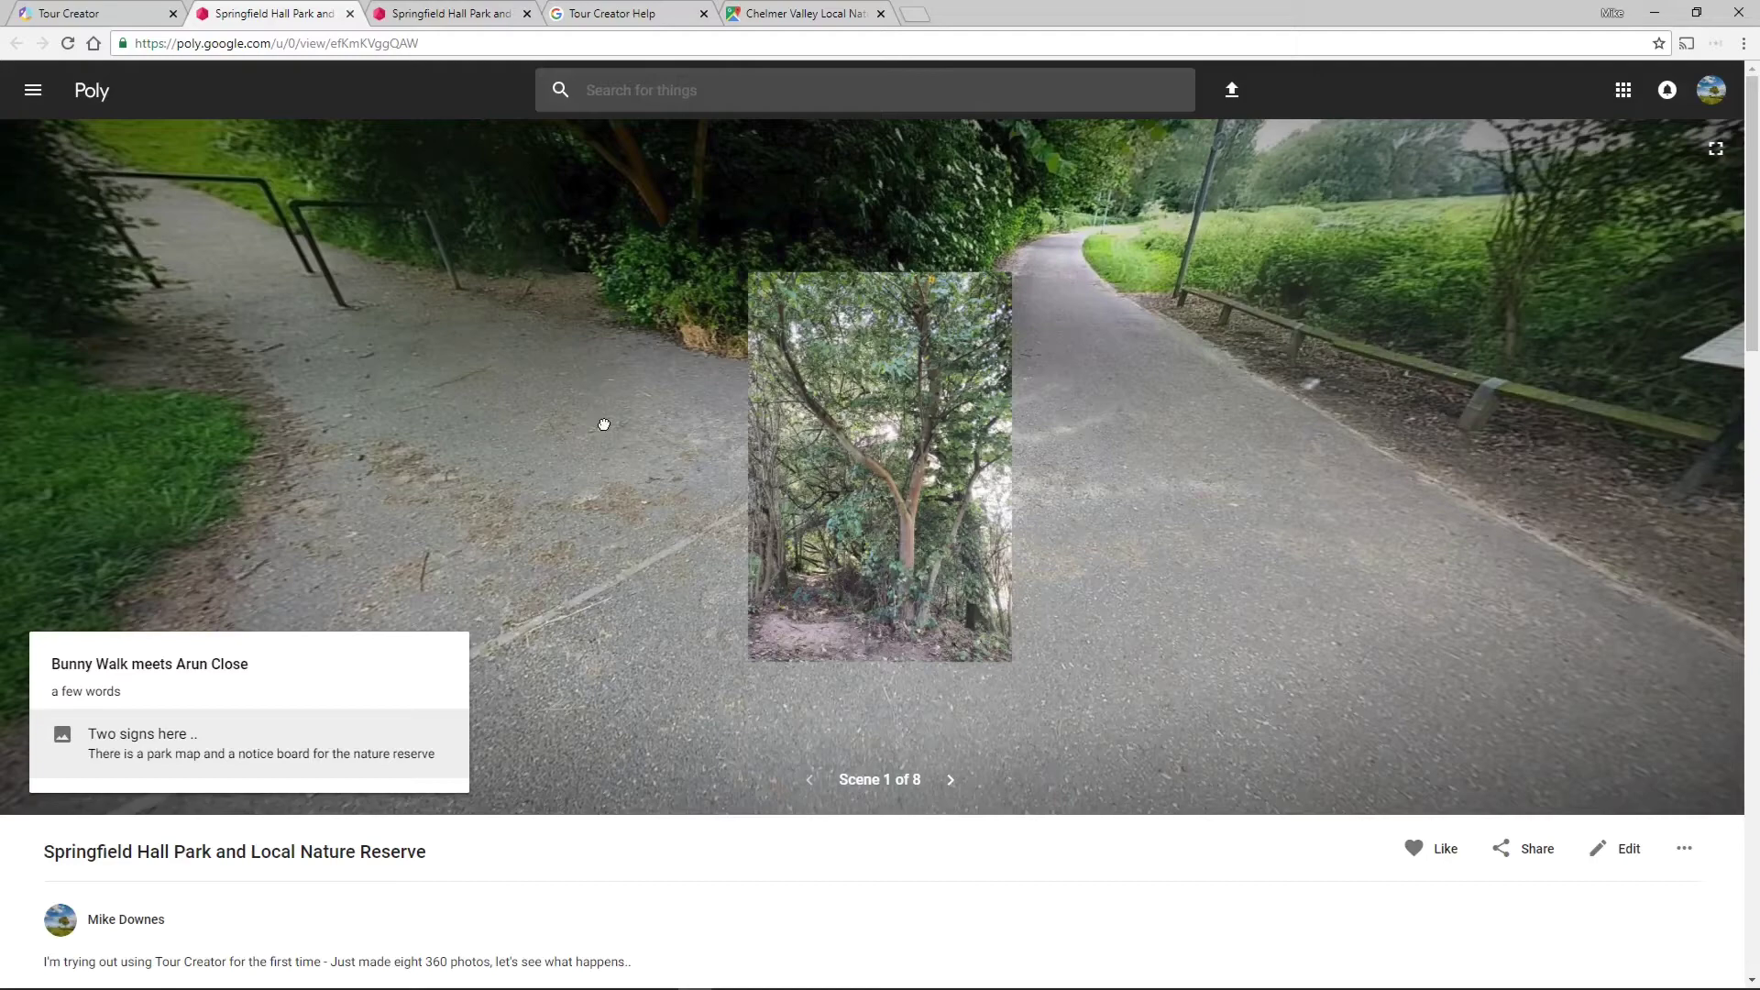
drag(605, 425, 833, 726)
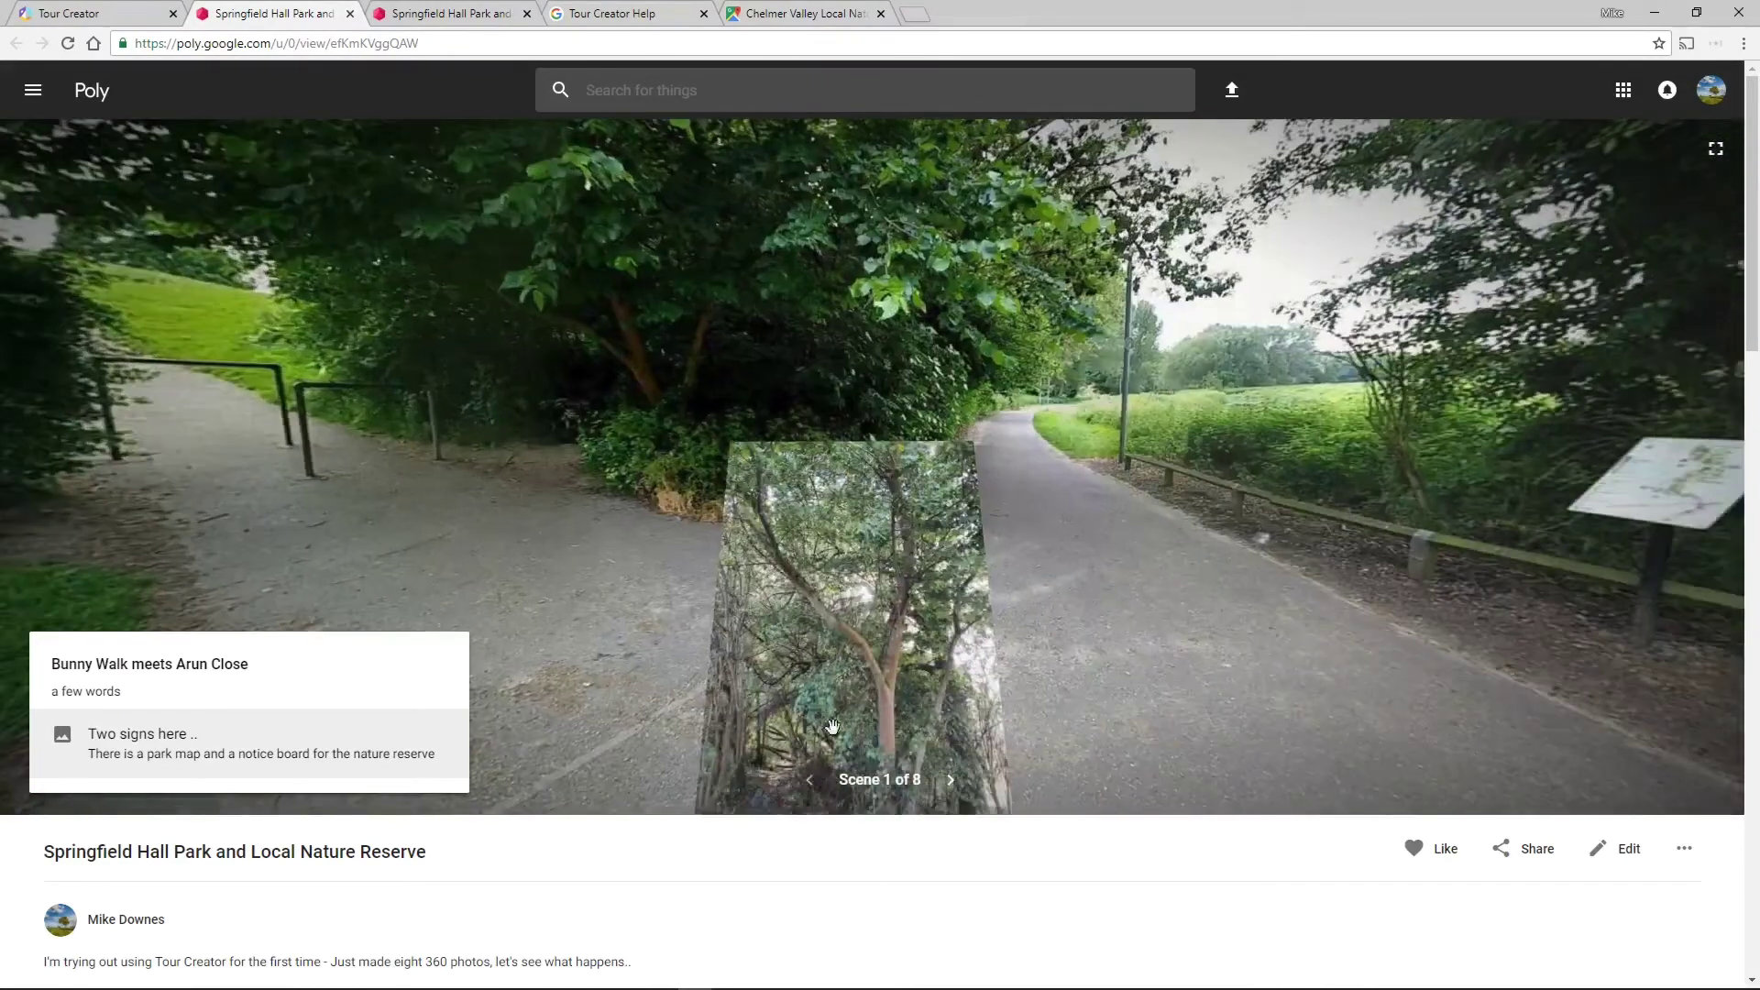
click(947, 781)
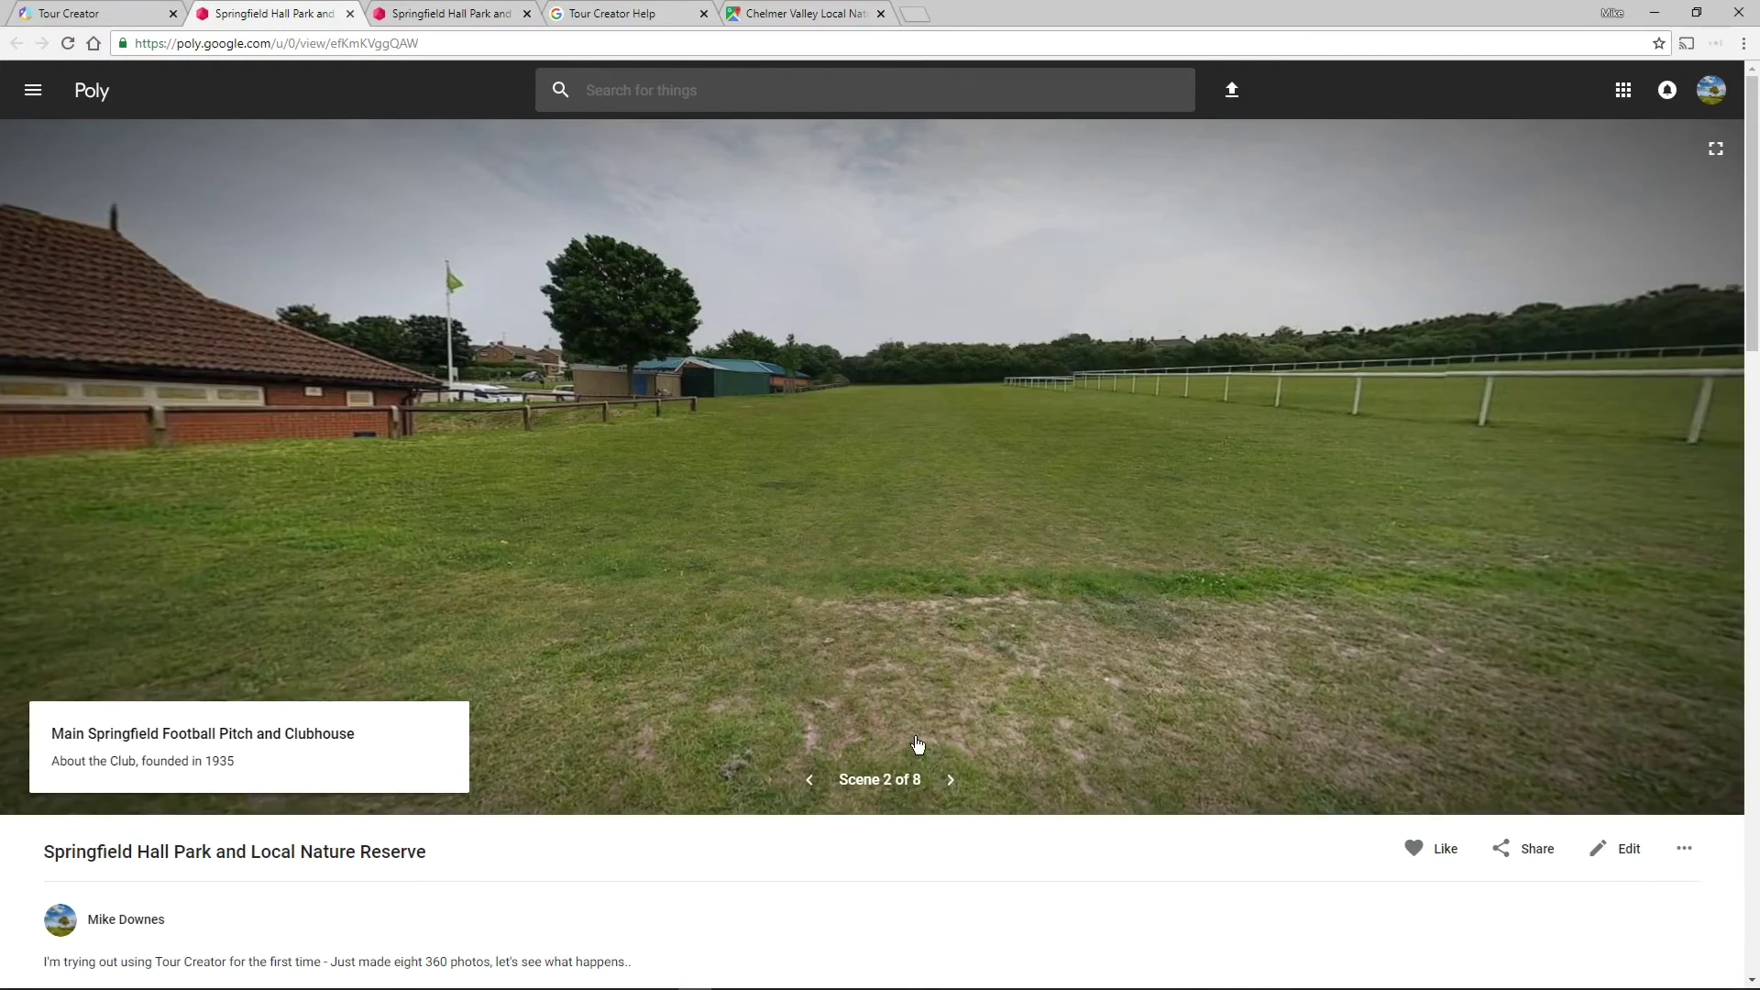
drag(1262, 457, 367, 458)
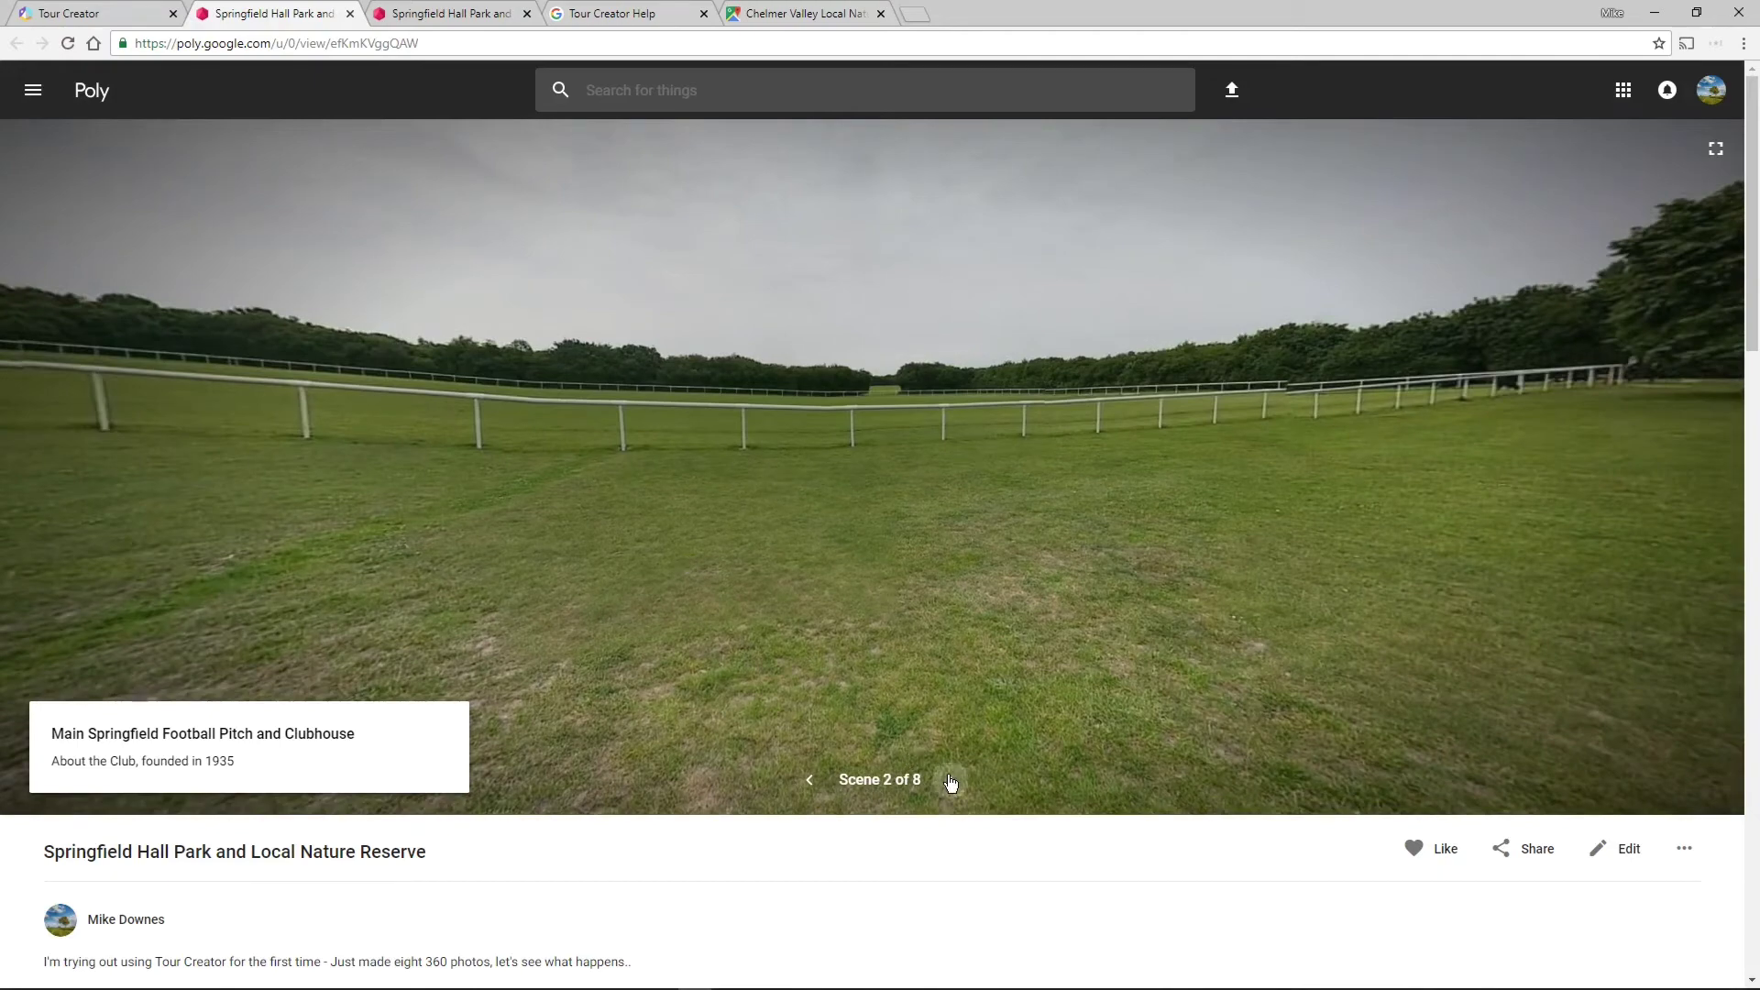
Advance through scene 3, look around Juniors Football pitches, then move to Nature Reserve Trail 1.
click(951, 780)
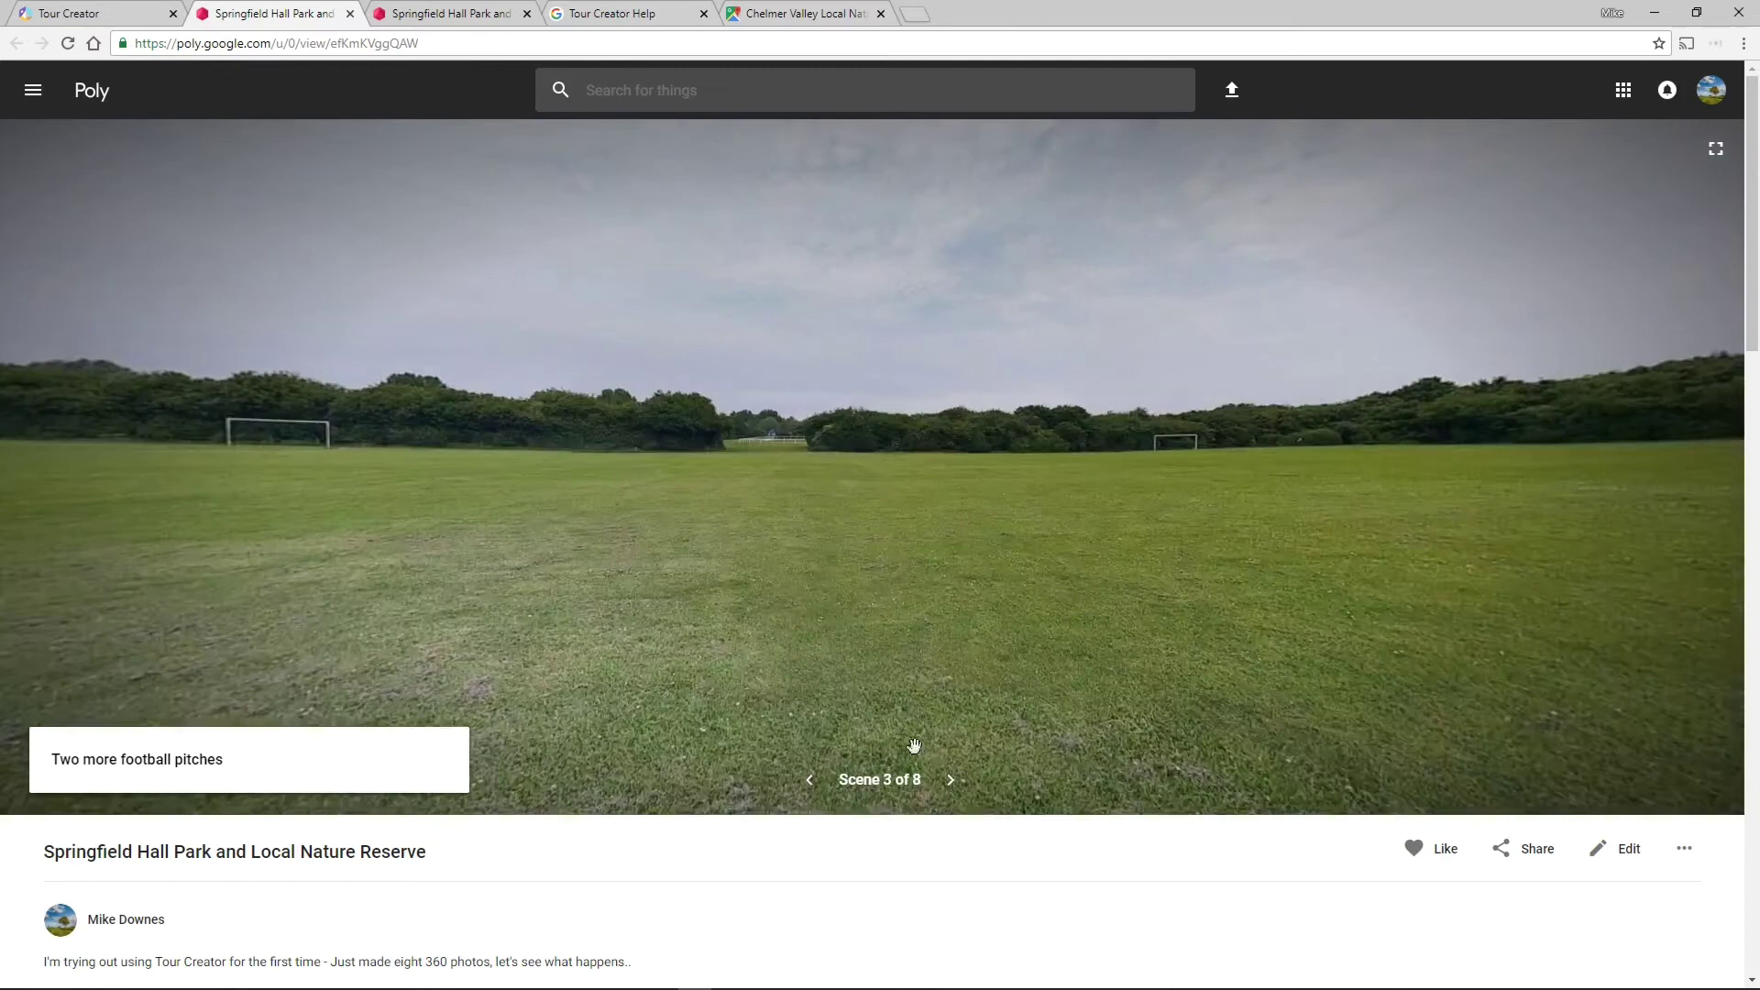
click(951, 781)
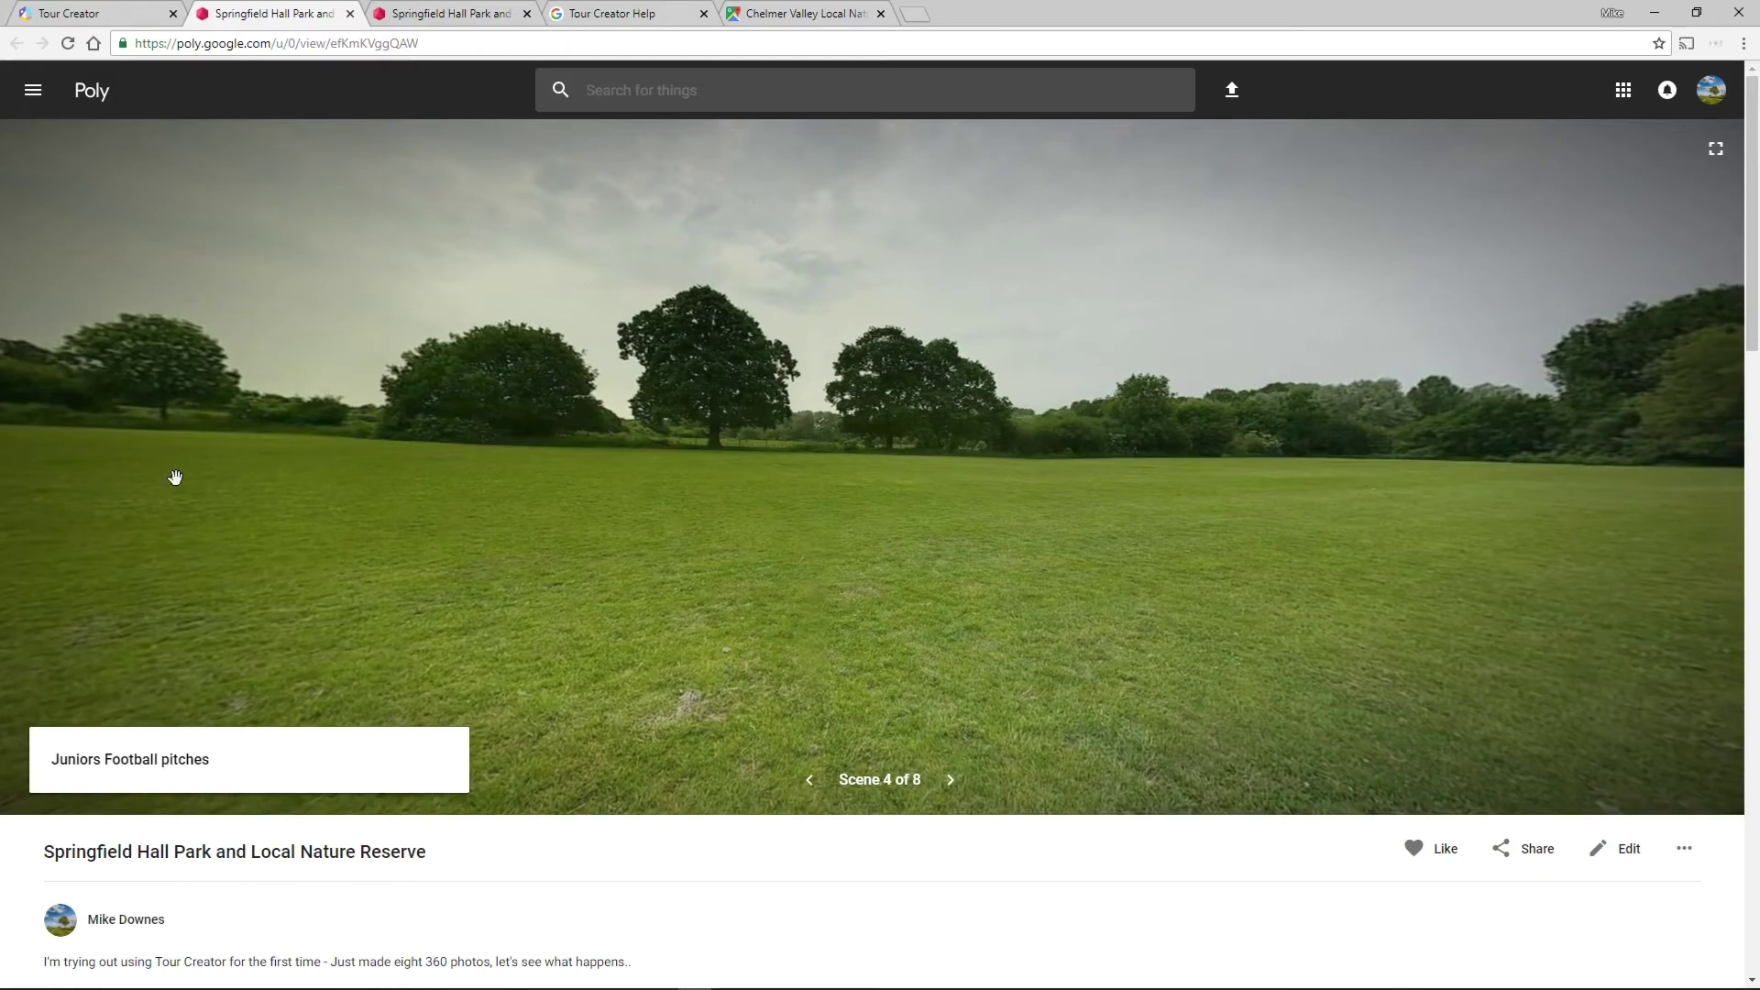
drag(924, 433, 831, 452)
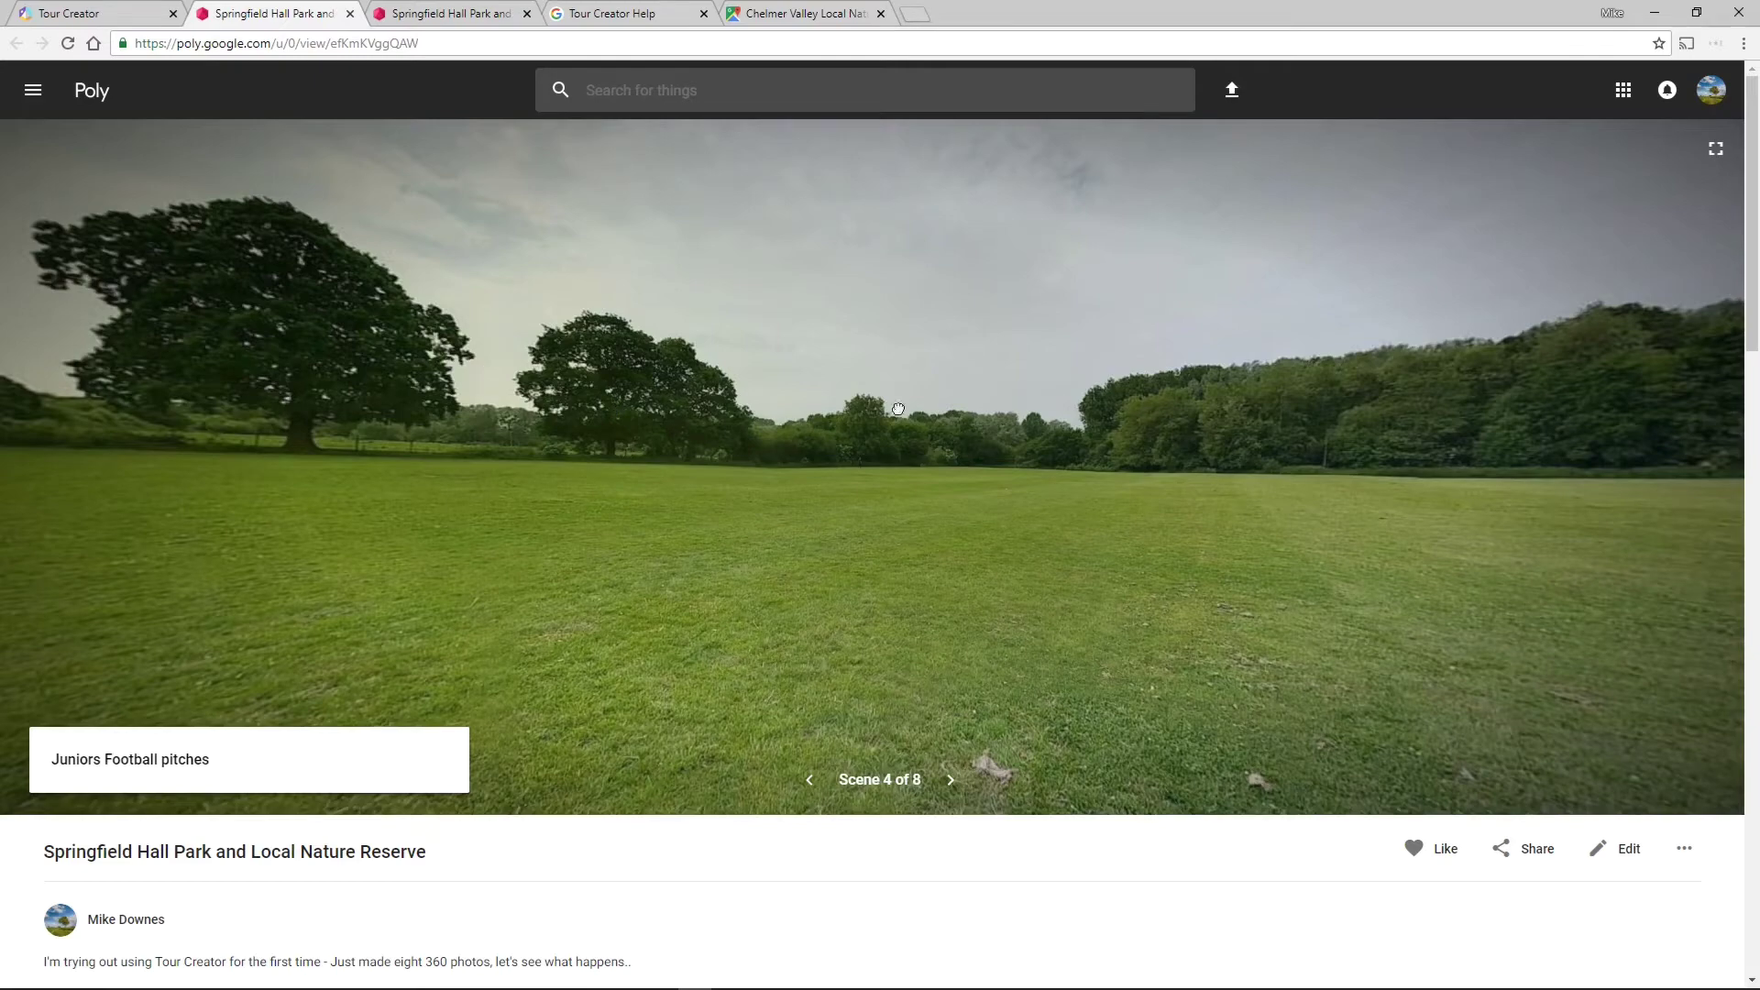
drag(1025, 400, 1317, 416)
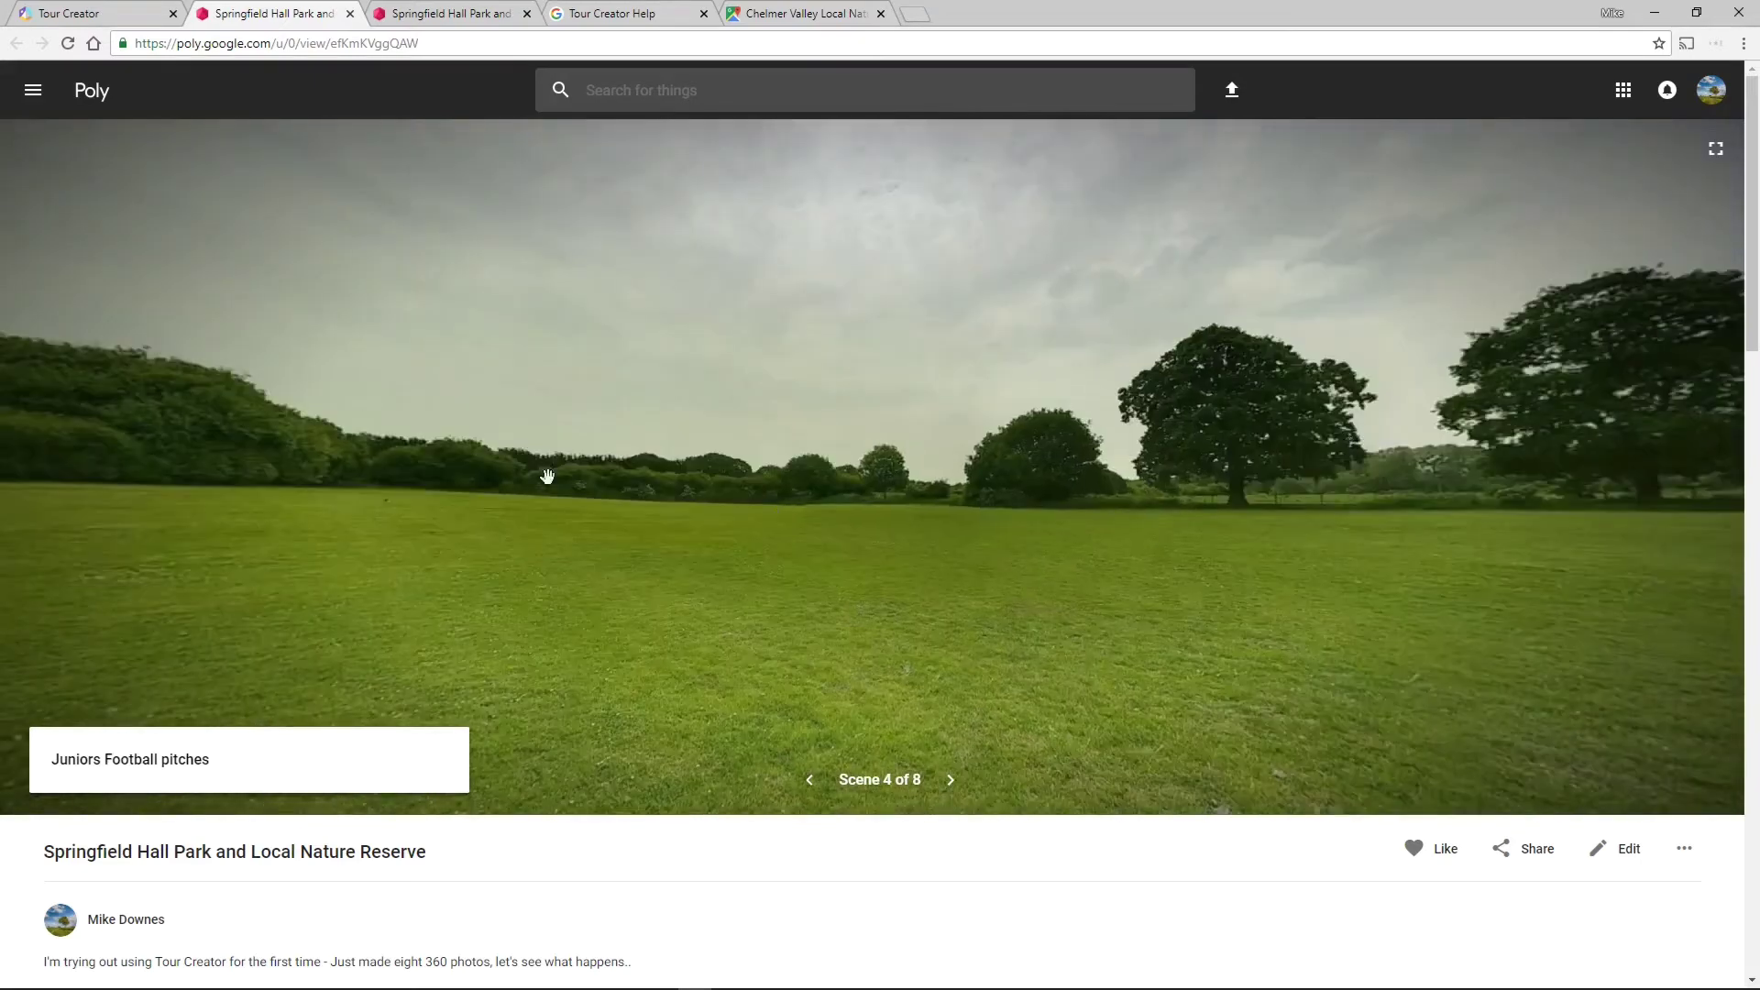
drag(584, 446, 1319, 531)
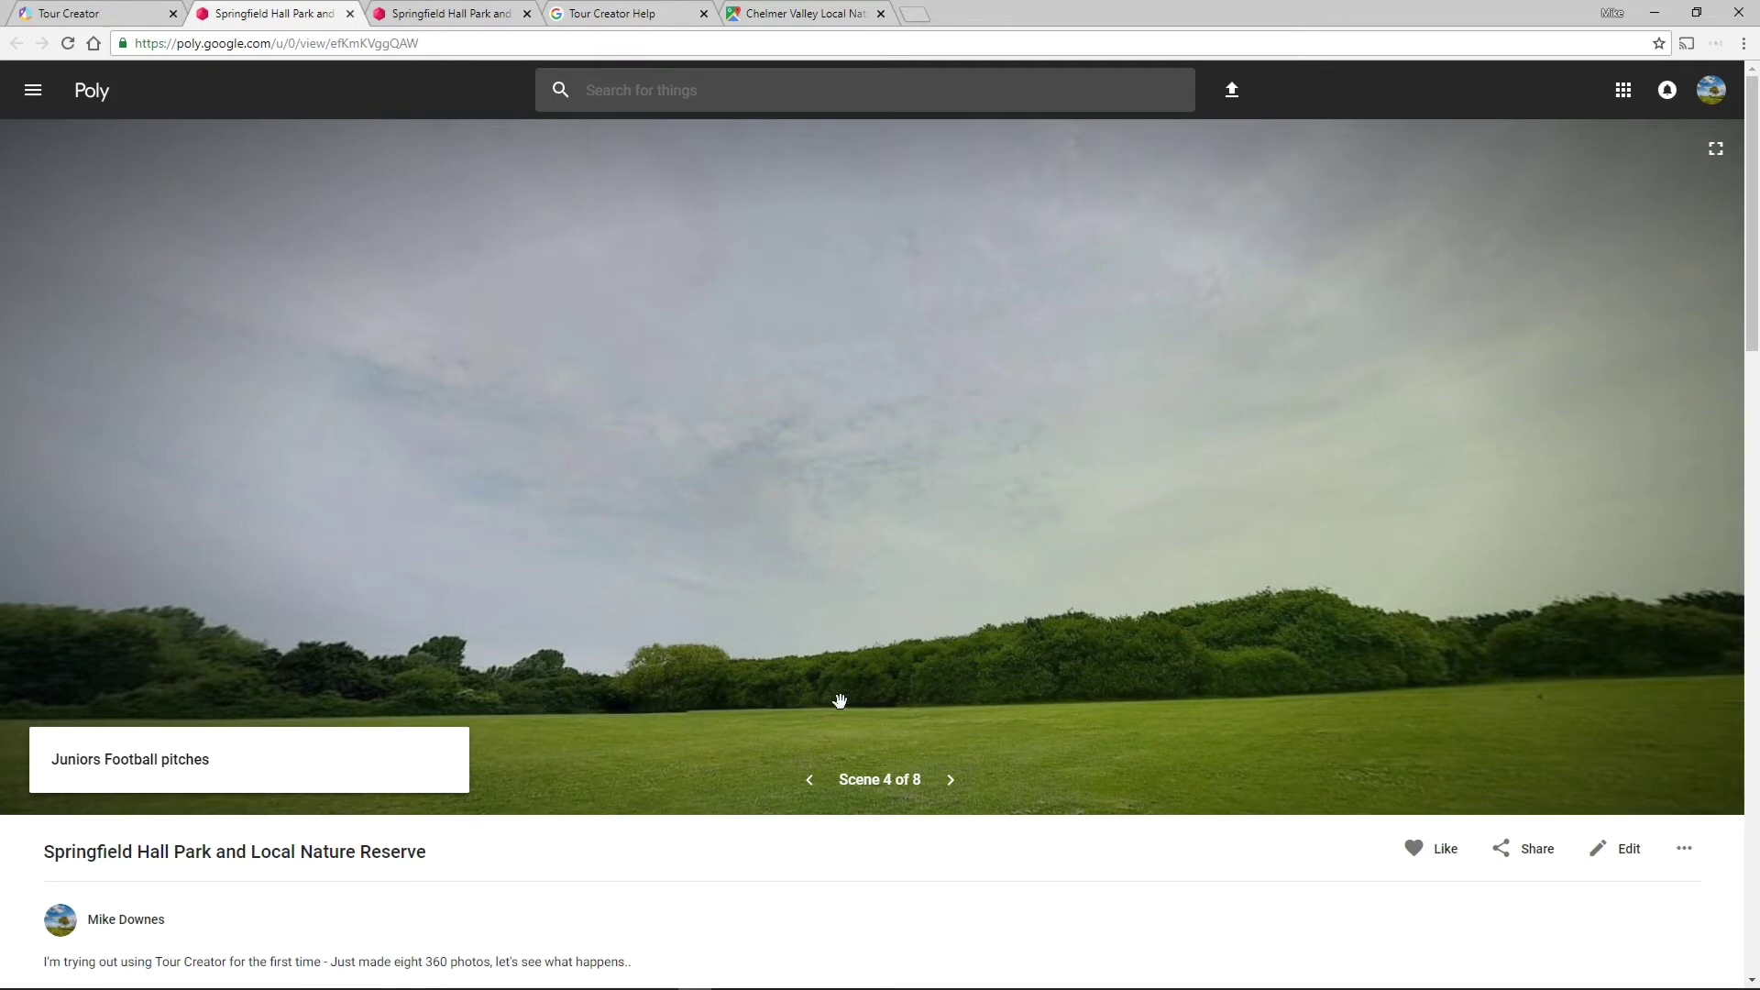
click(950, 780)
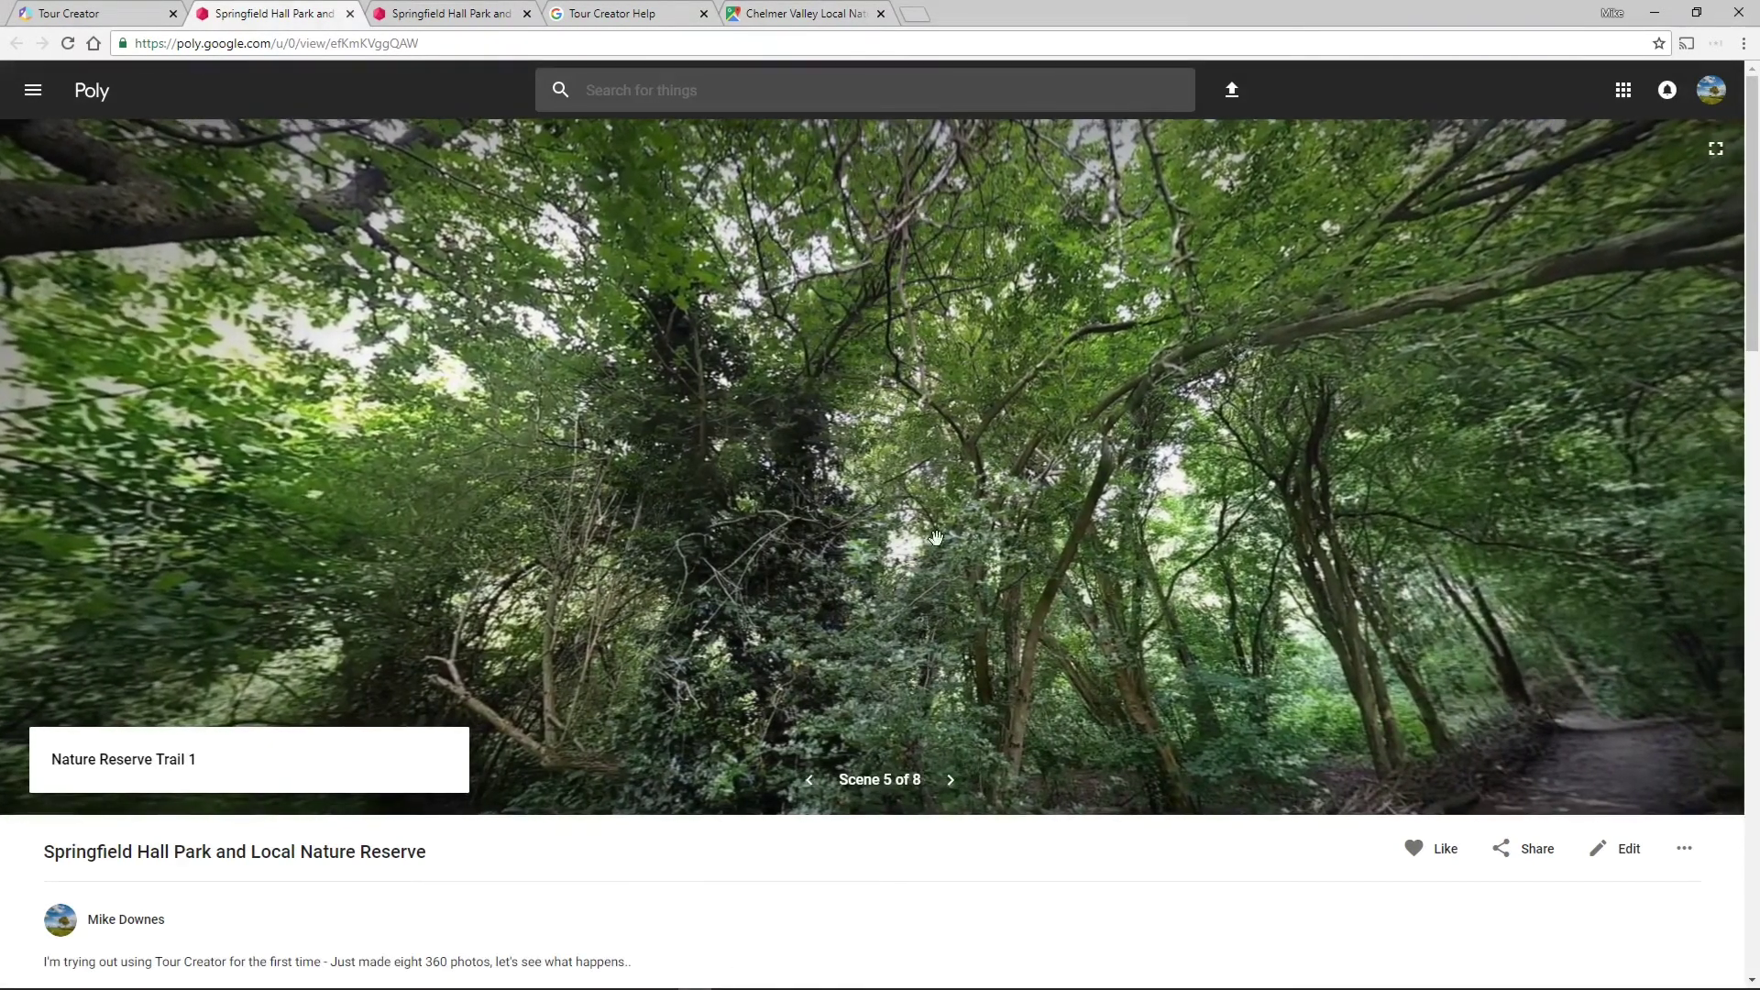
Look around Trail 1's woodland path and gnarled tree, then advance to Nature Reserve Trail 2.
drag(1252, 573, 397, 464)
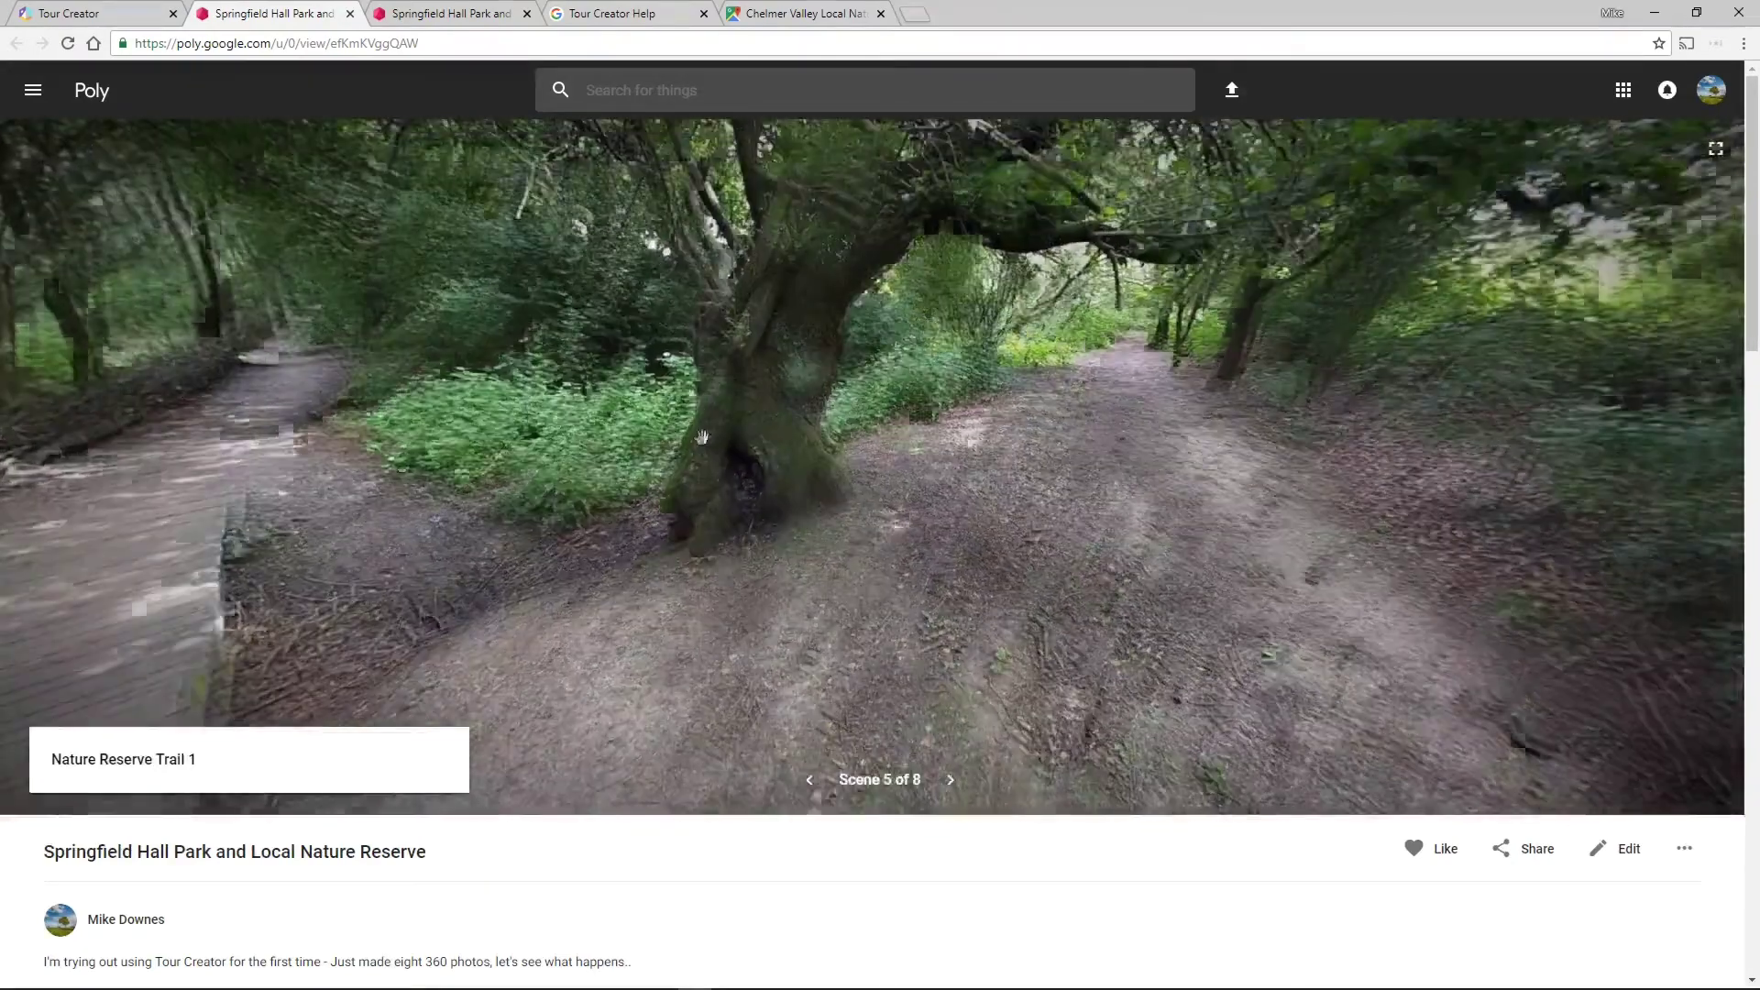
drag(749, 435, 654, 477)
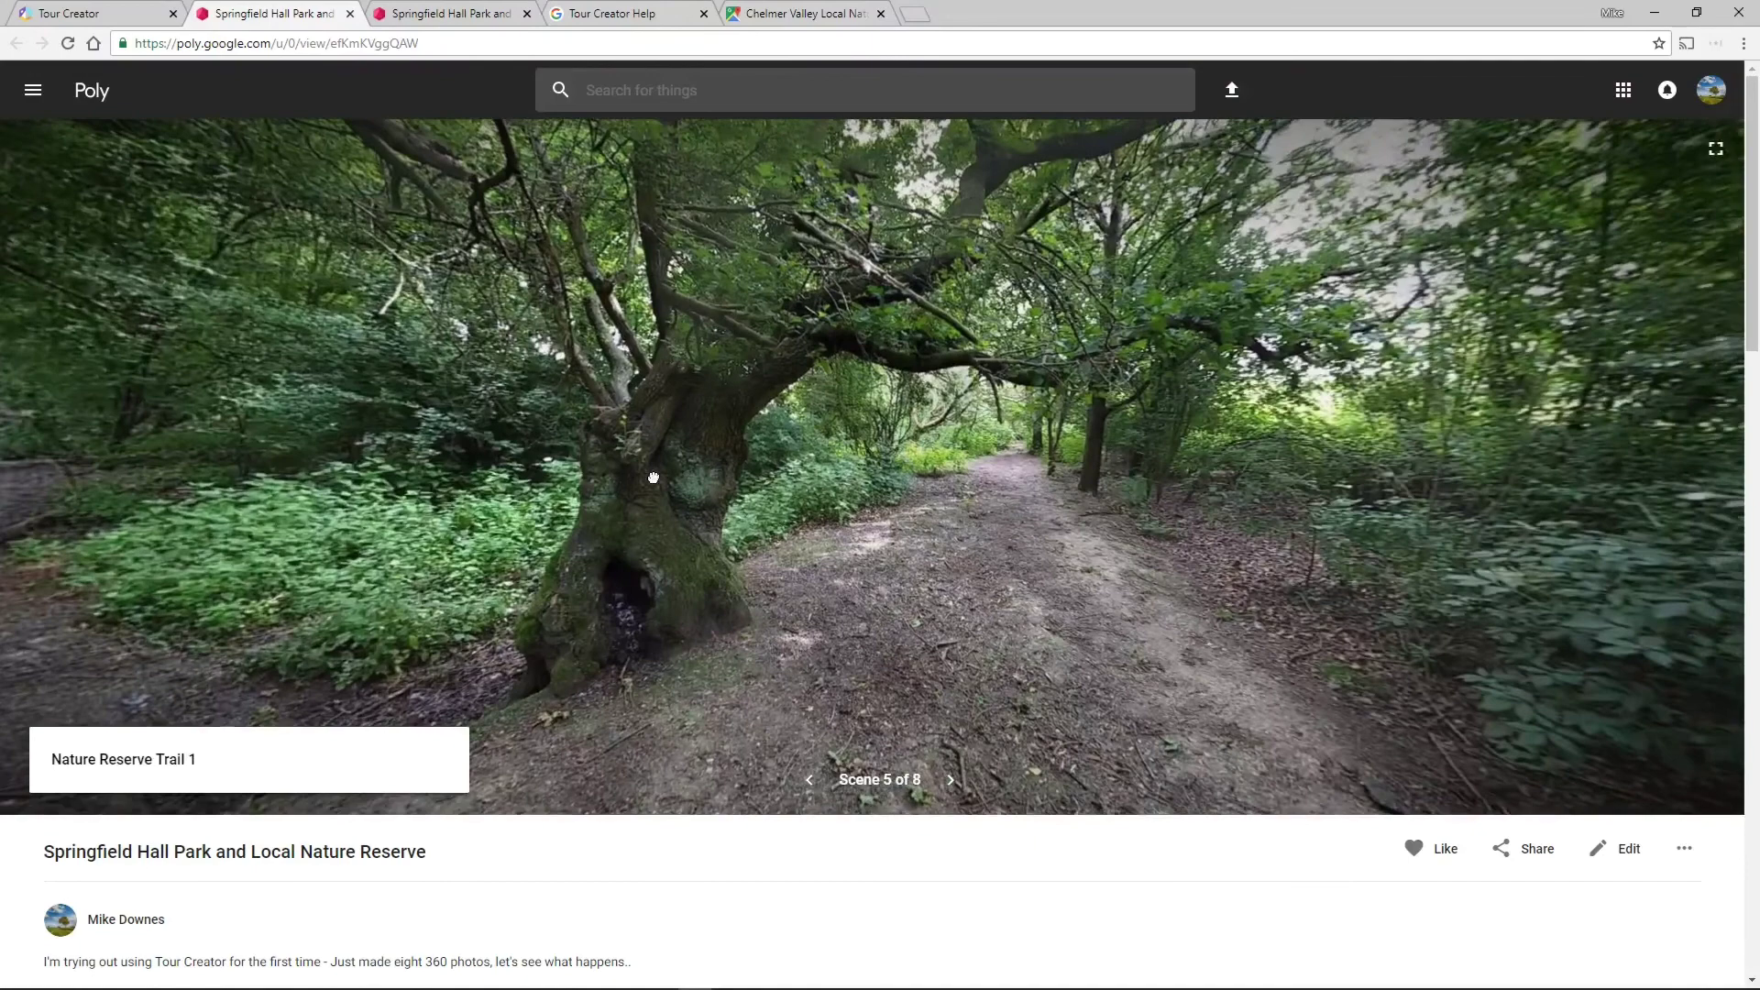
drag(1052, 477, 707, 471)
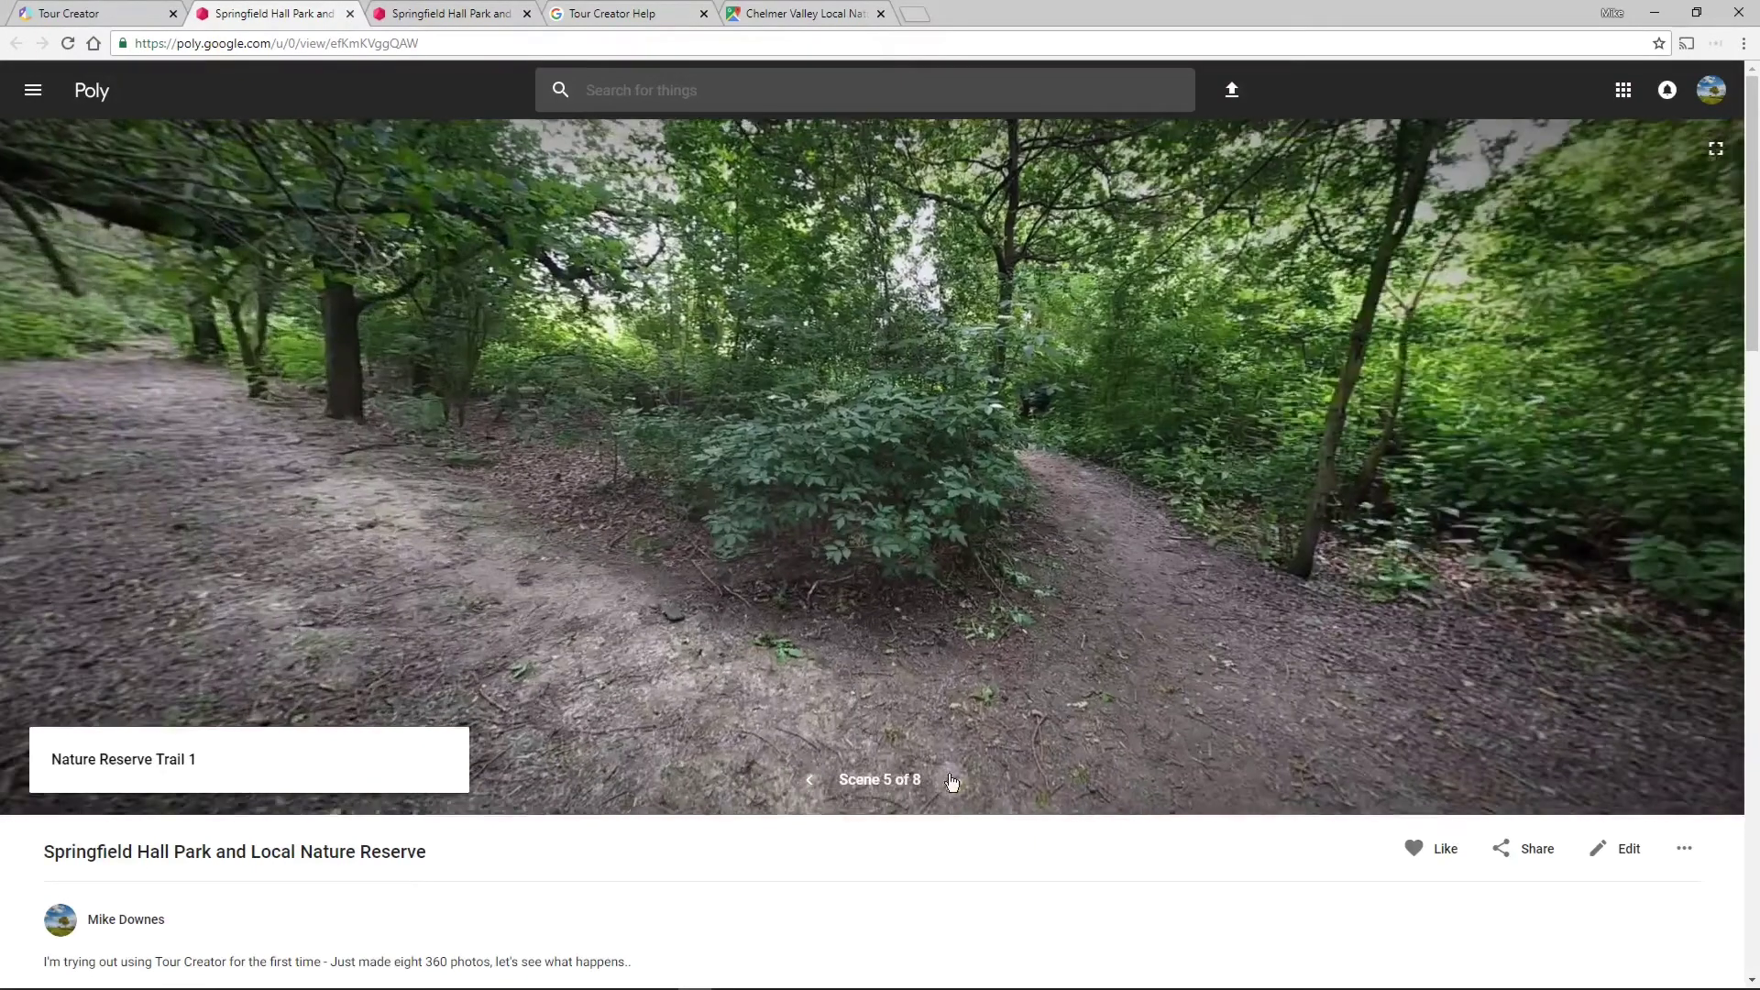
click(951, 781)
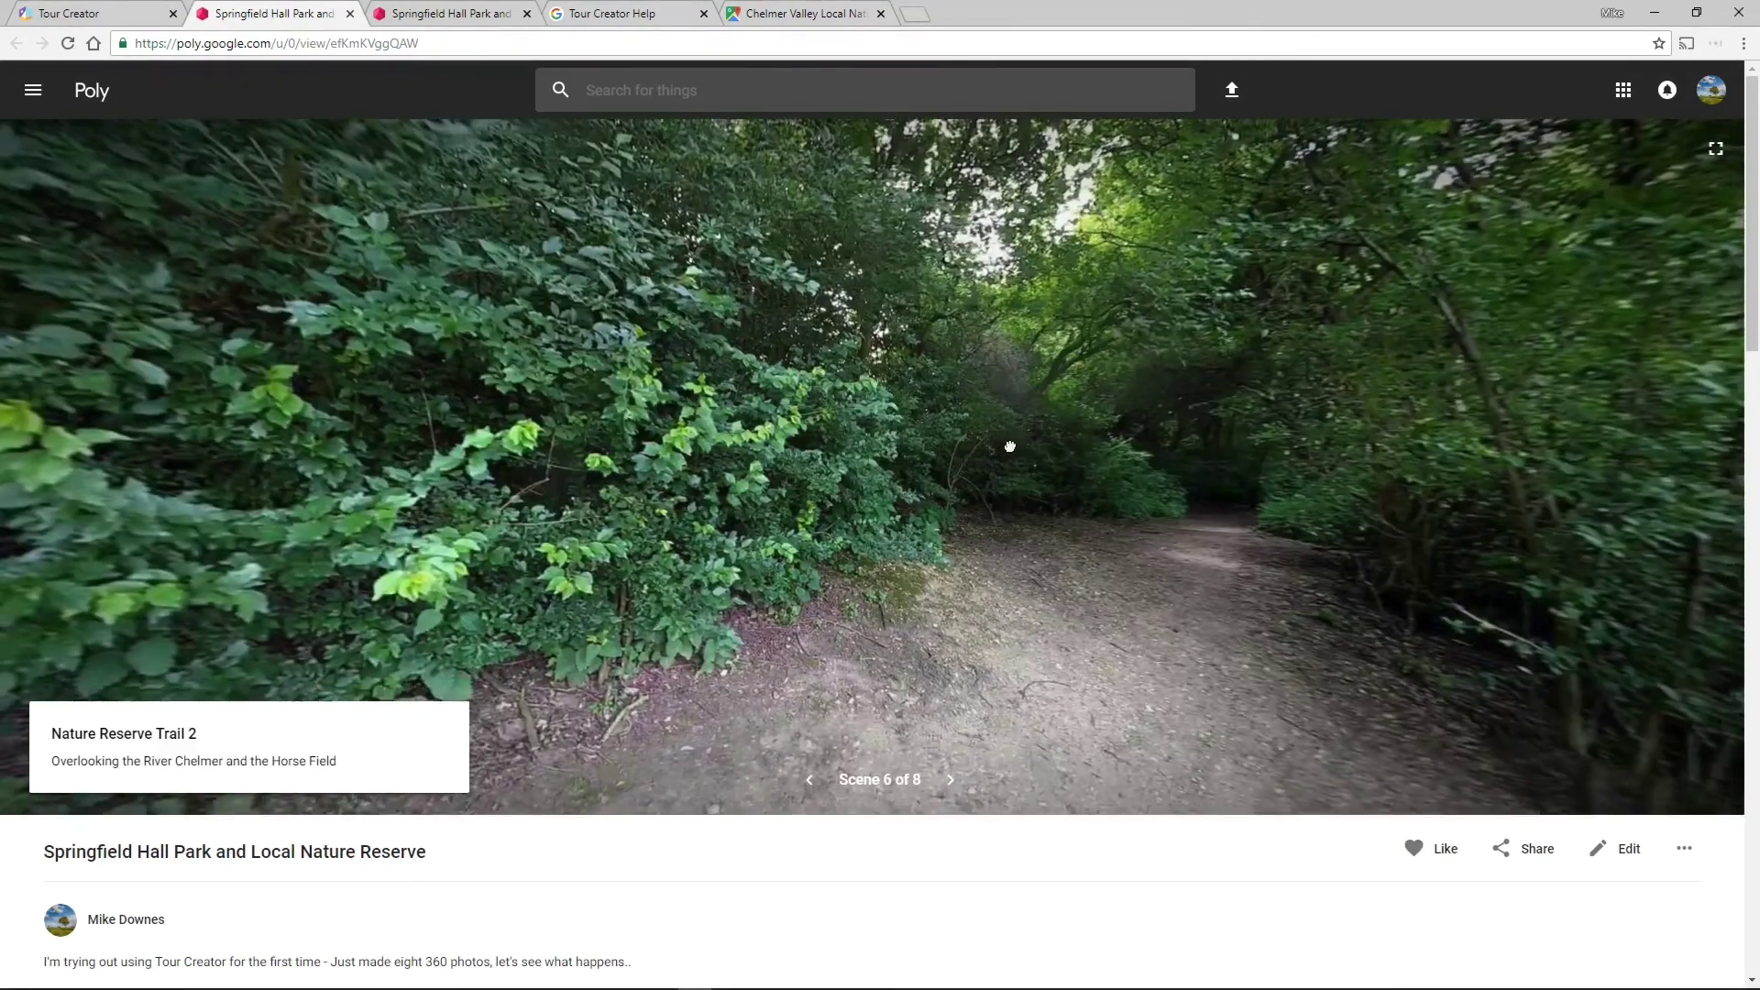
Centre Trail 2's bench and horse field, then advance to scene 7, Large Junior Pitches.
drag(1009, 447, 503, 440)
drag(1198, 481, 925, 520)
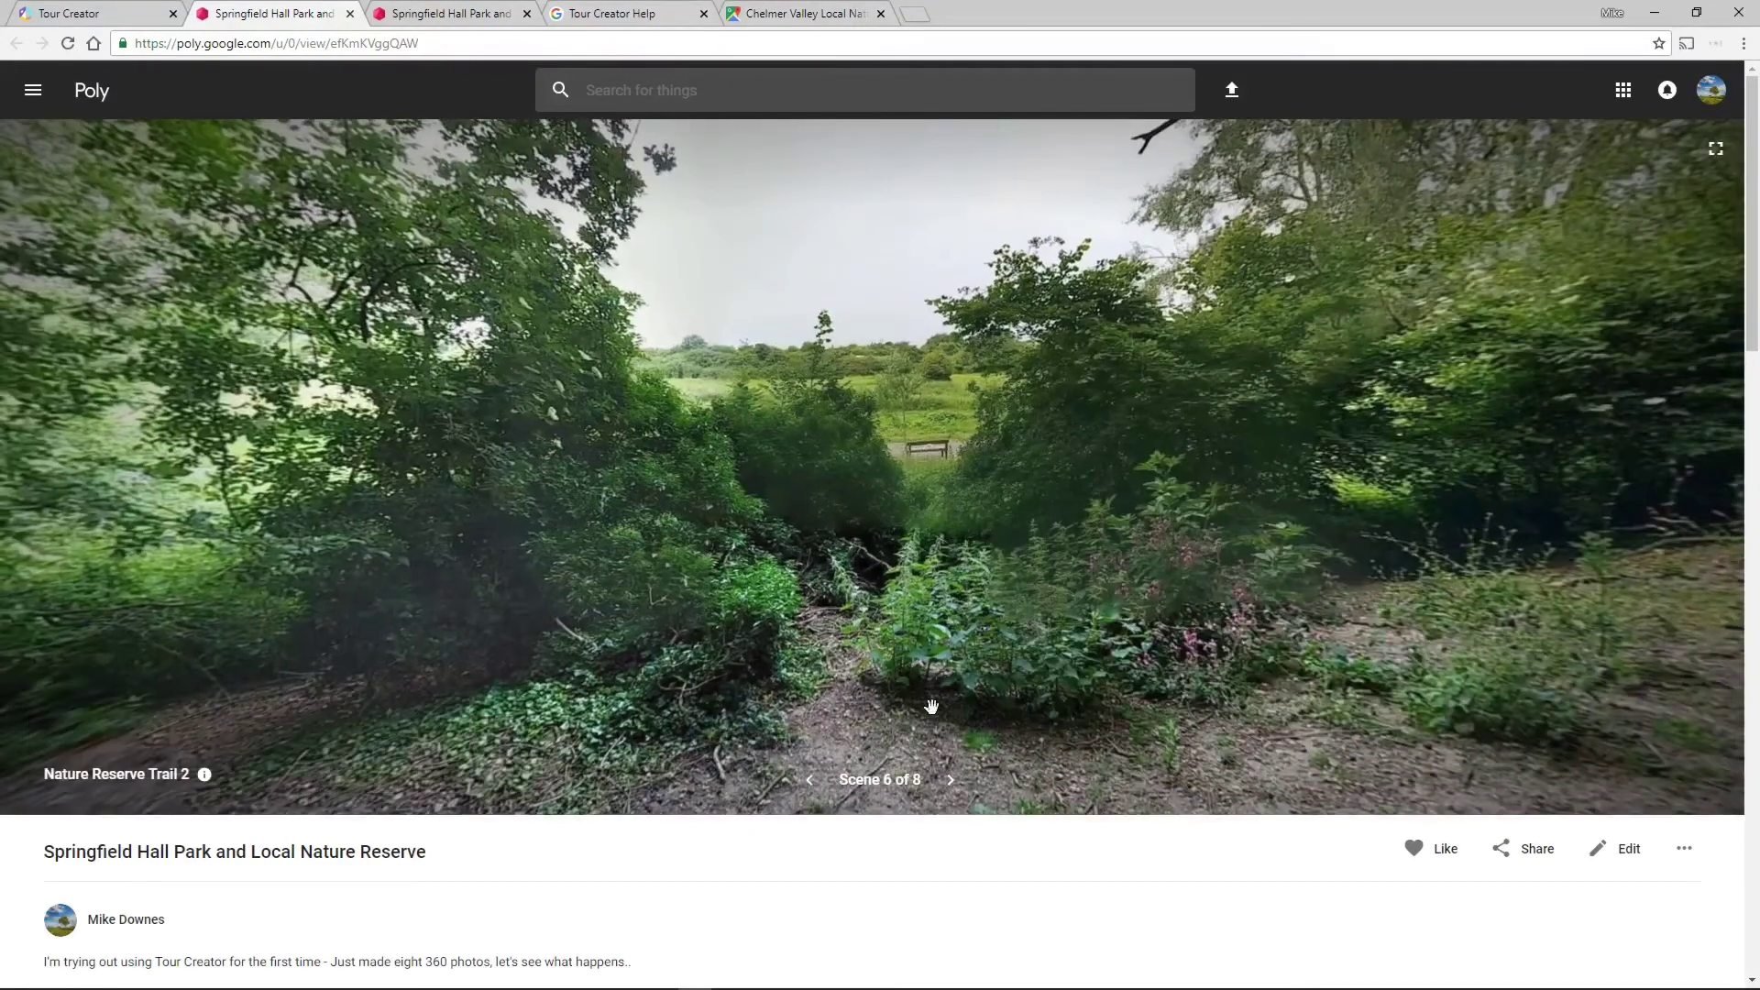
click(950, 779)
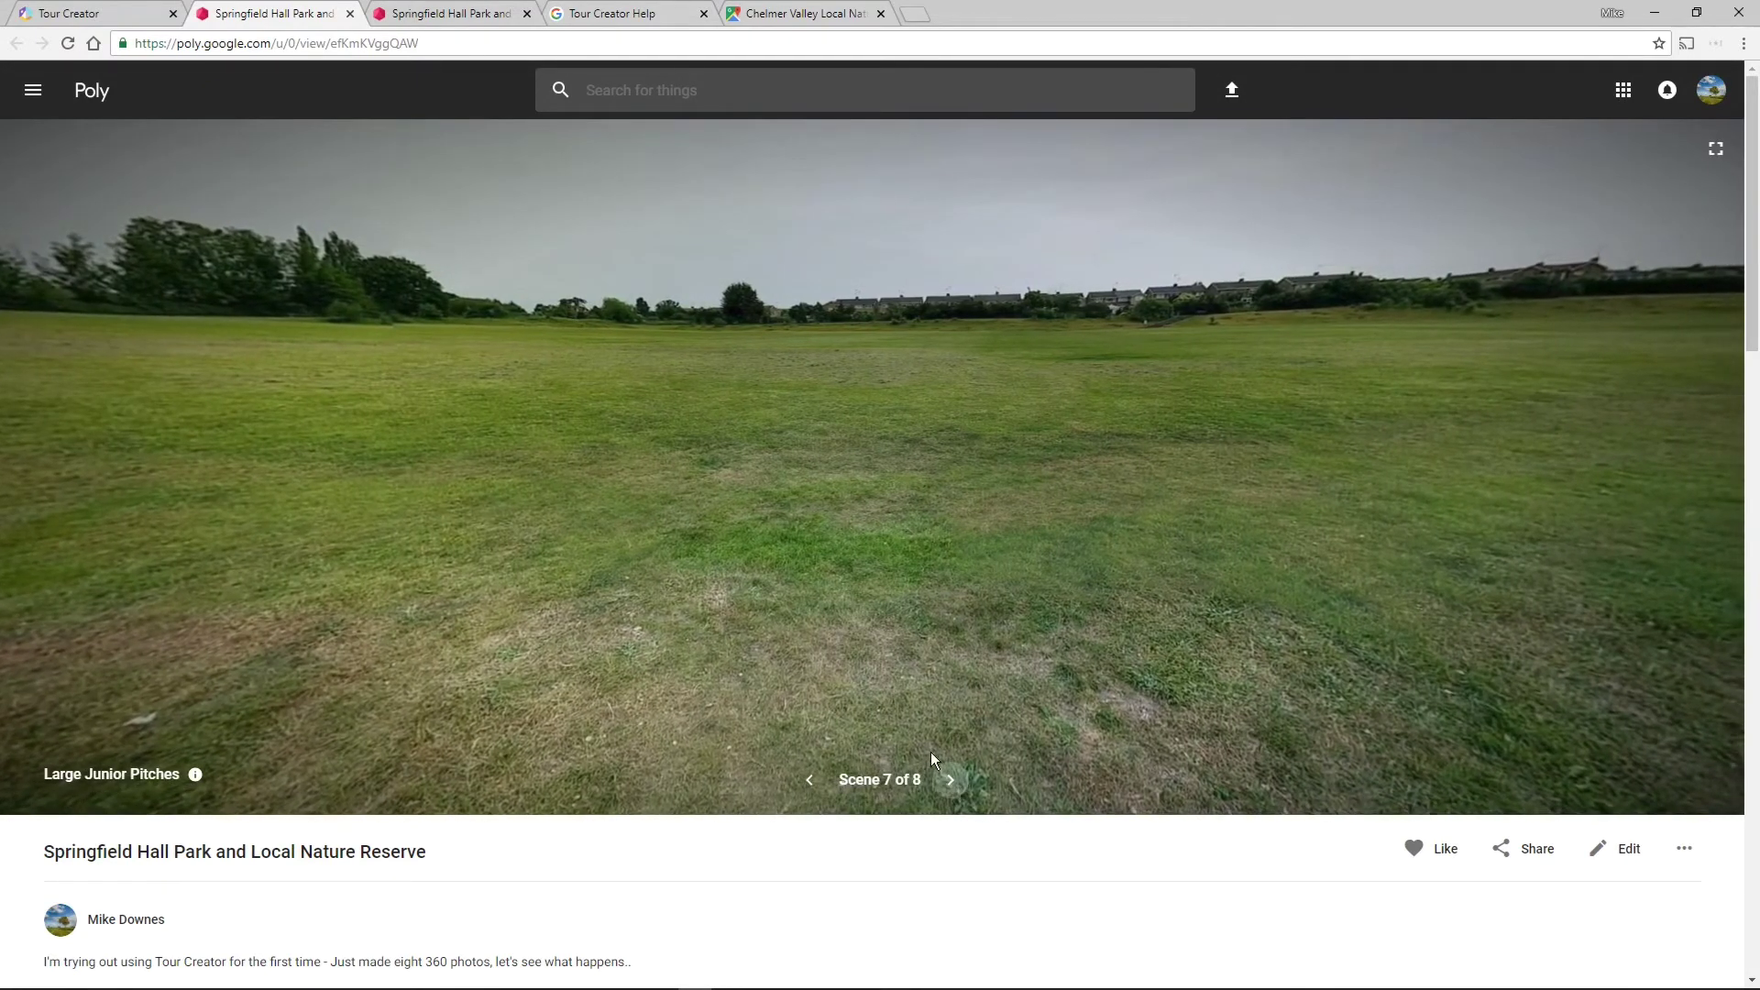
Advance to scene 8, Nature Meadow, and pan all around its grassland and poplar trees.
click(951, 780)
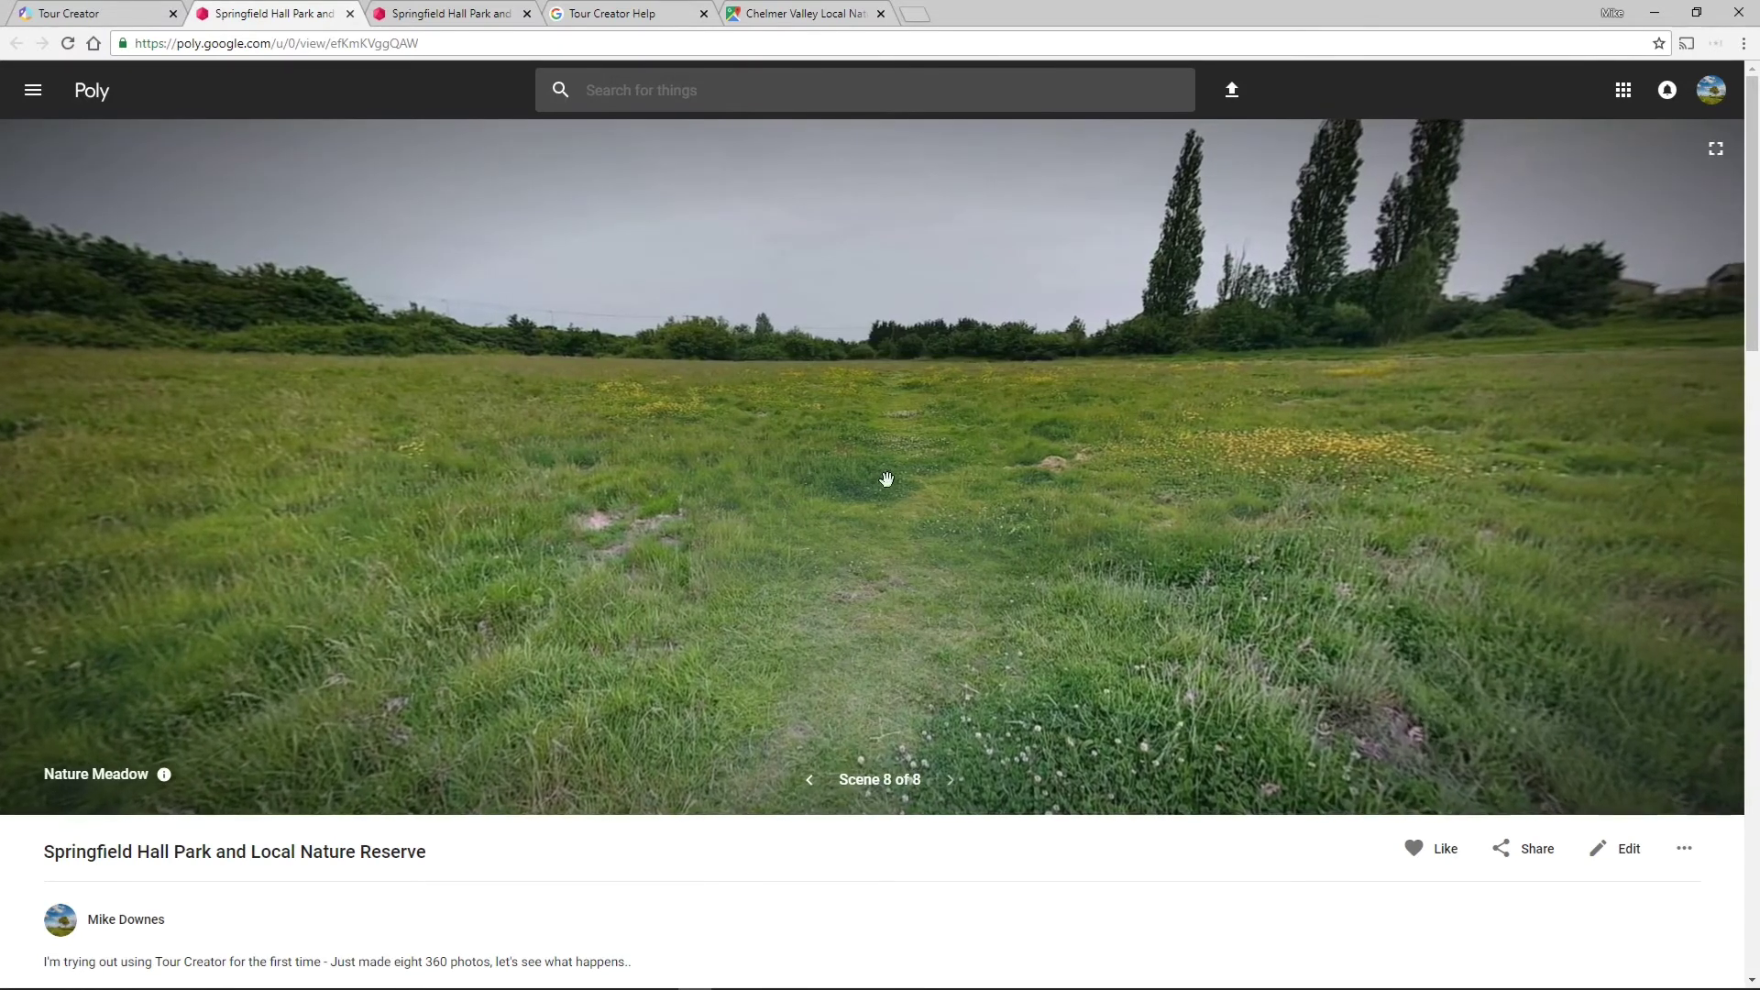
drag(1026, 504, 498, 465)
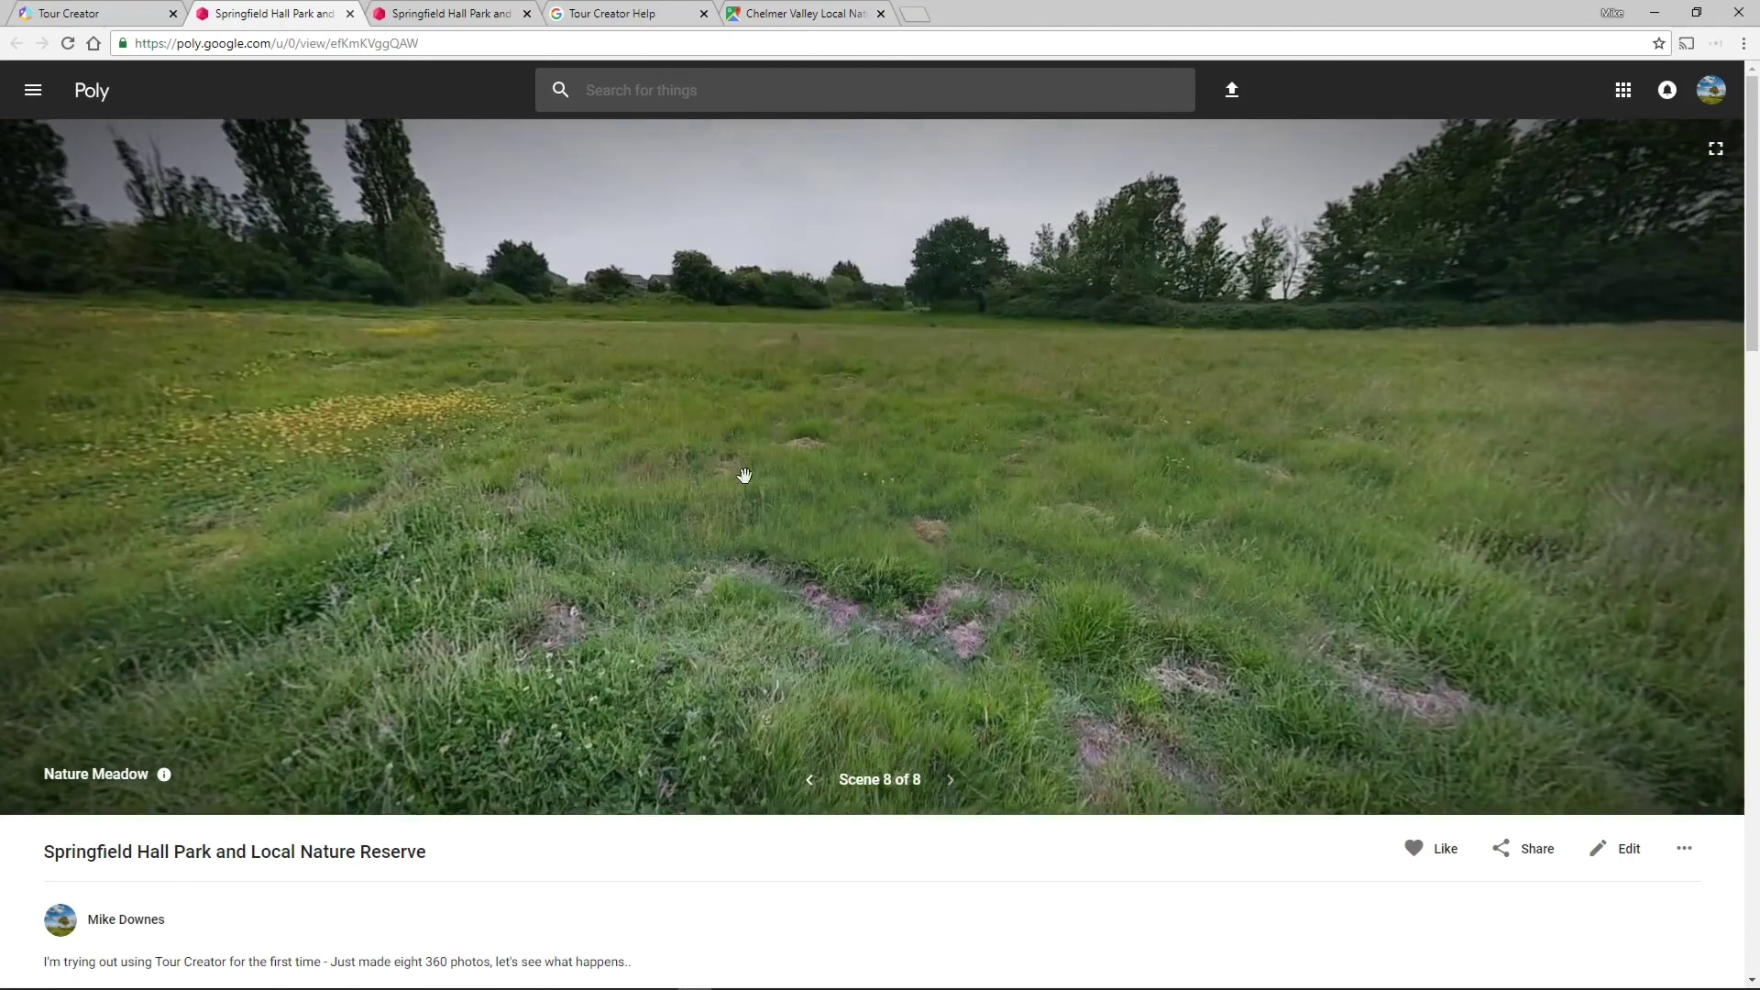
drag(1070, 472, 985, 486)
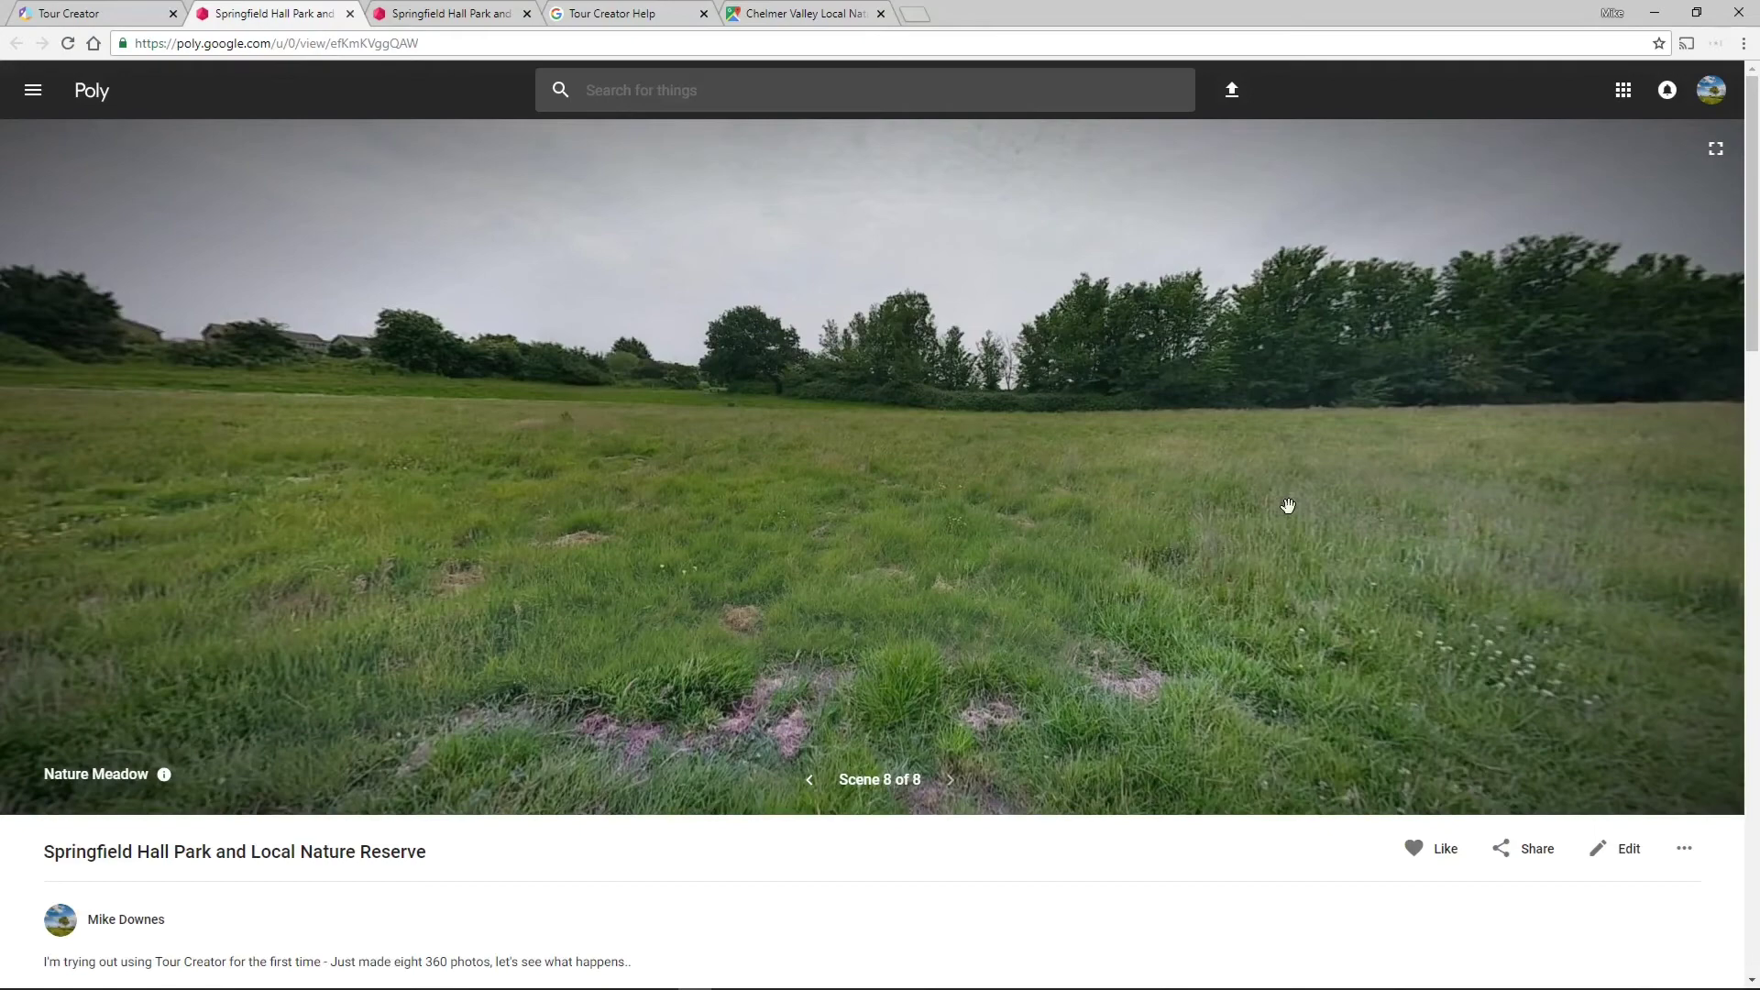
drag(1172, 508, 785, 352)
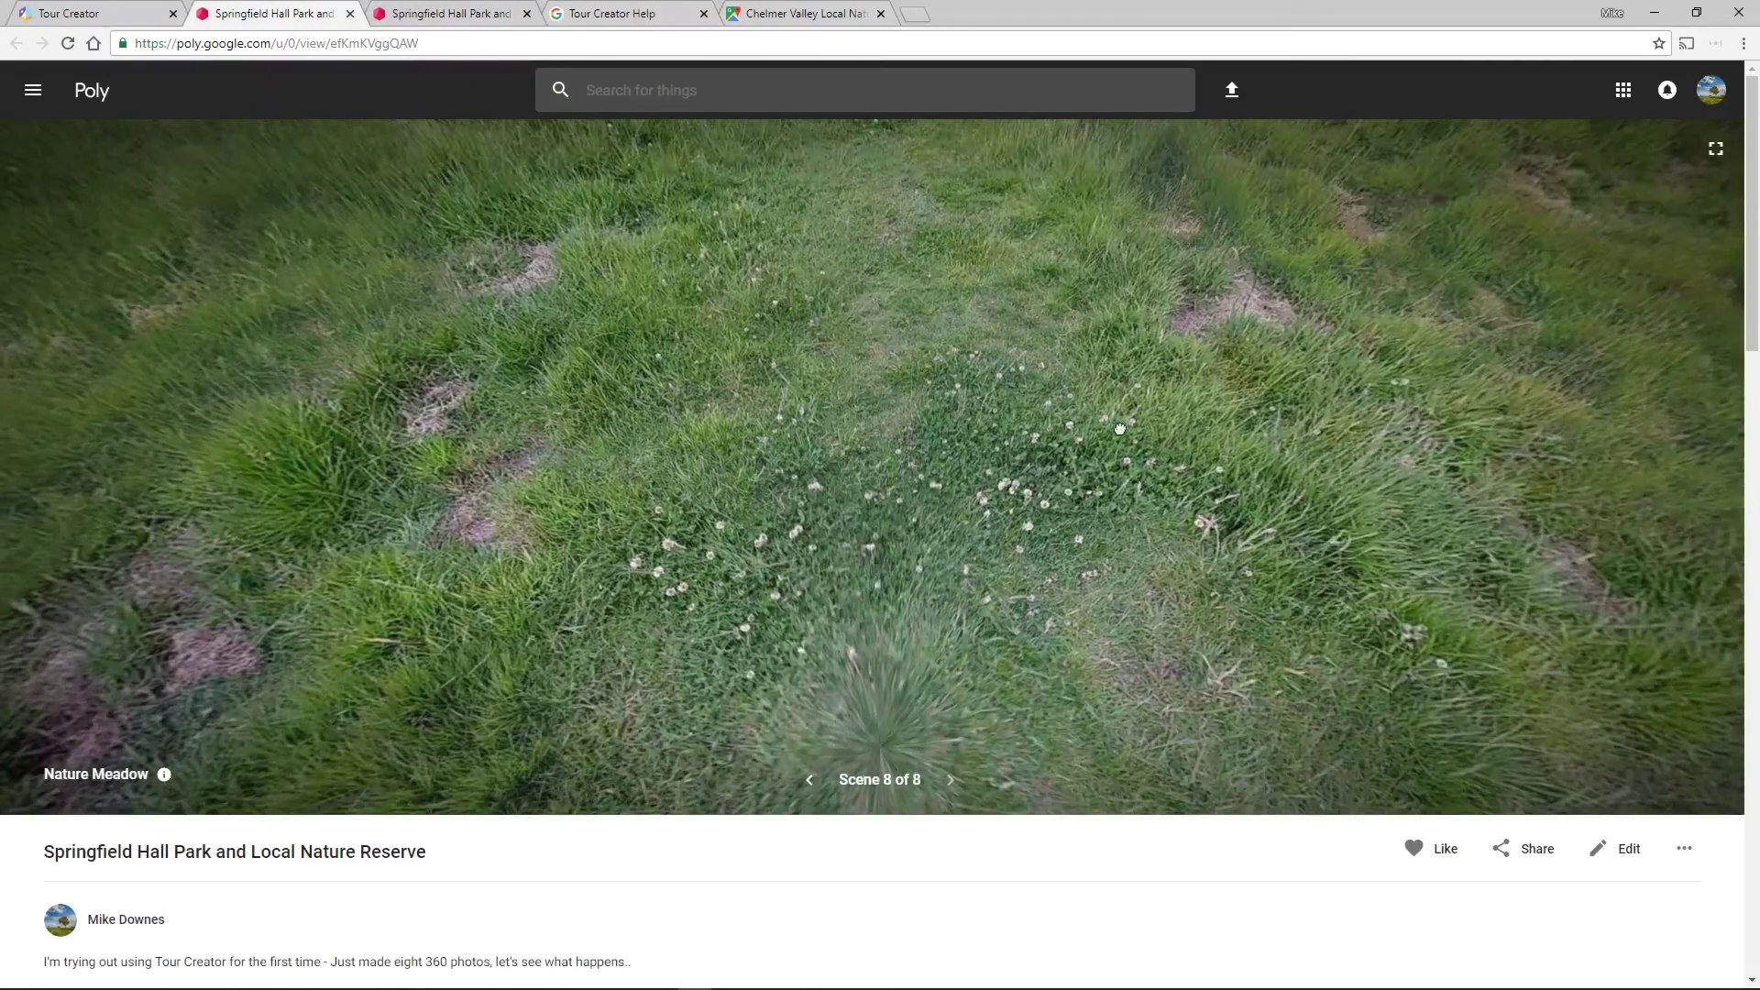
drag(1120, 429, 888, 495)
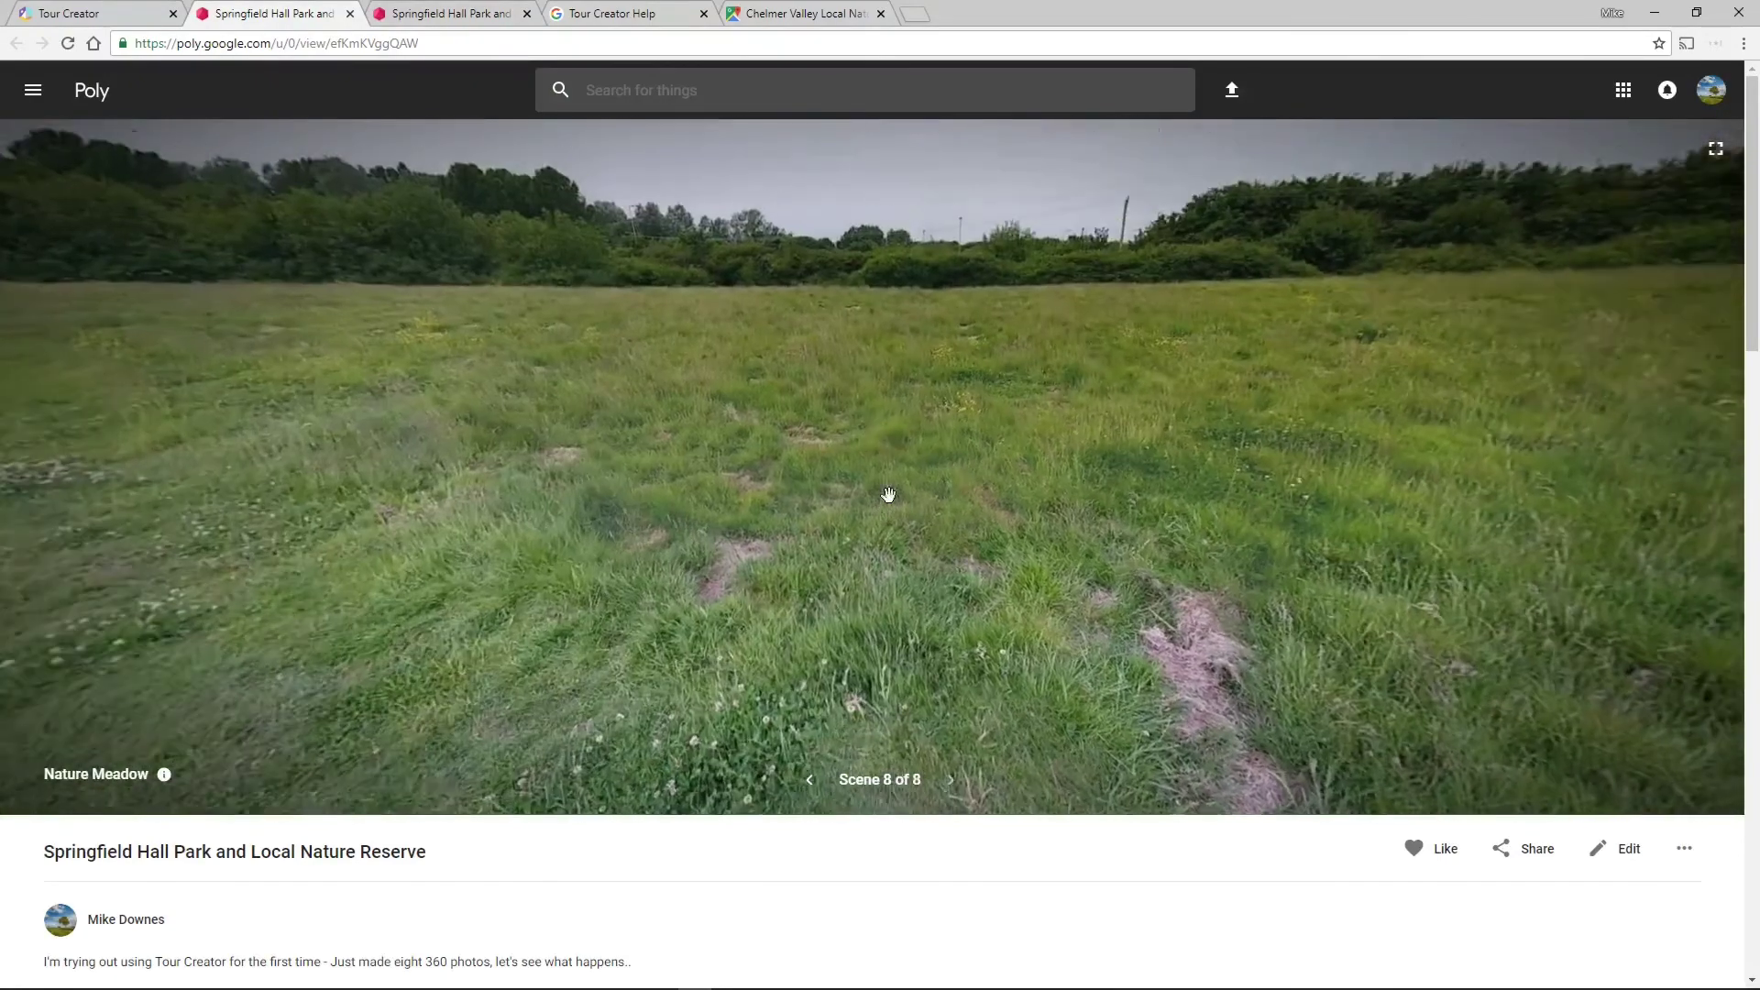
drag(1183, 409, 862, 417)
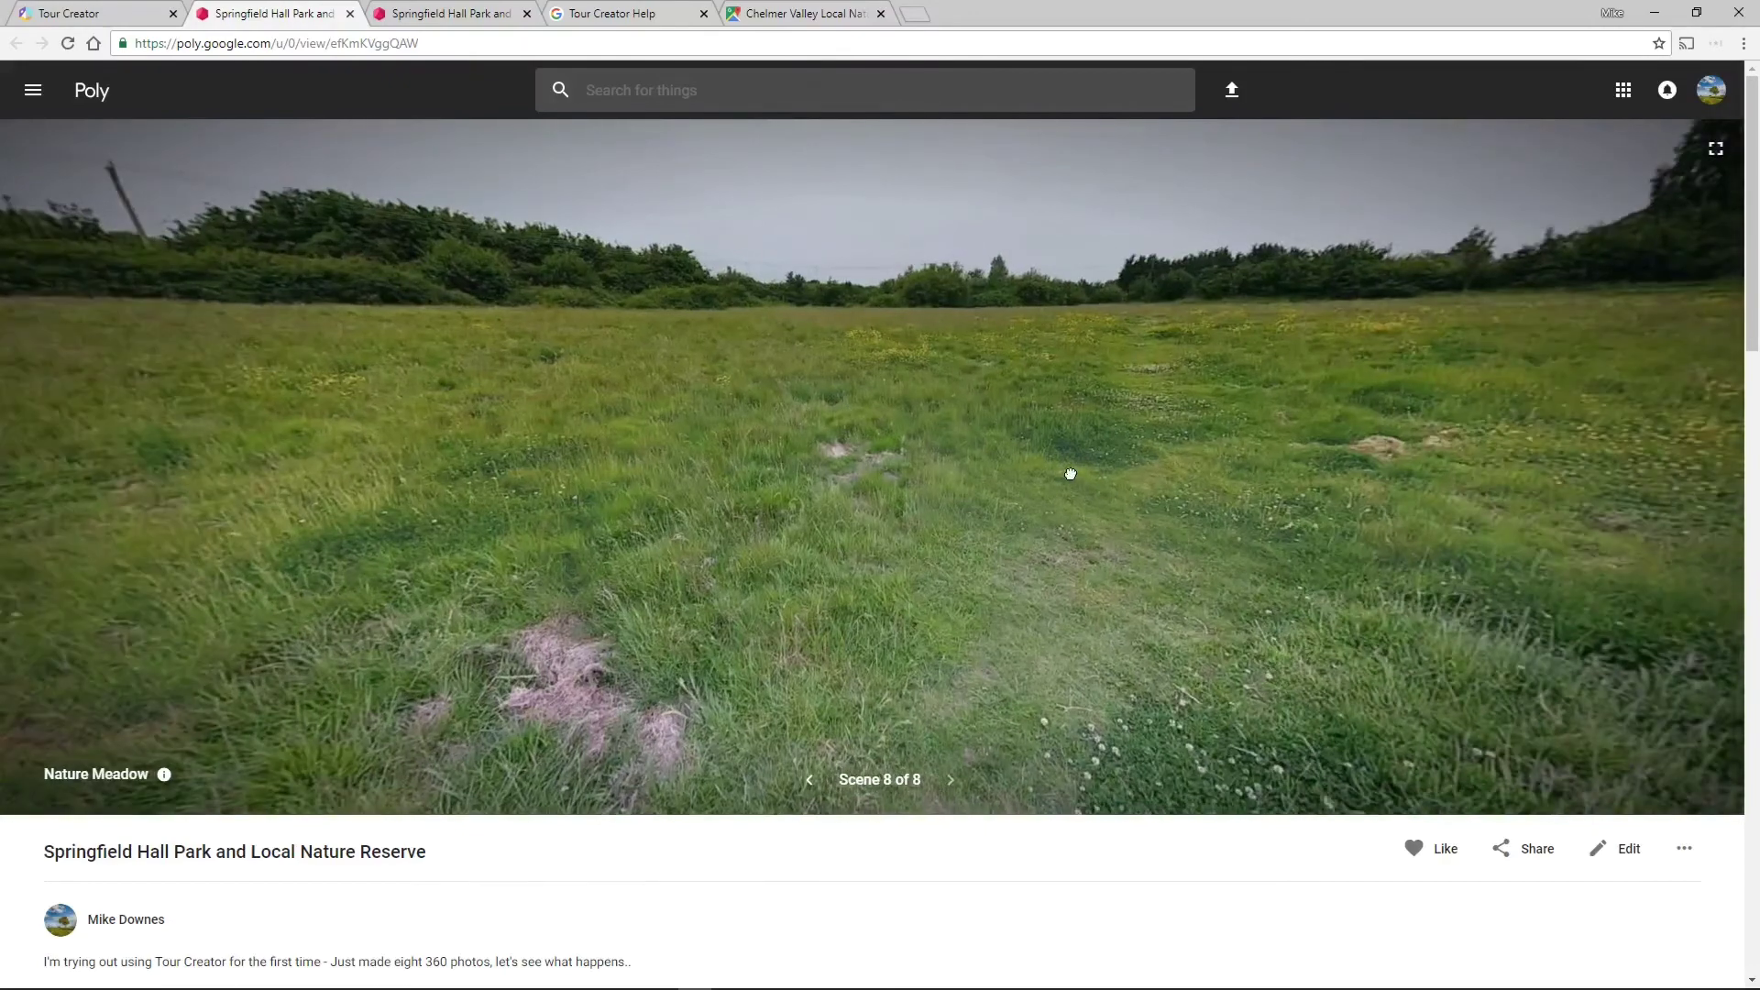
drag(1069, 476, 880, 511)
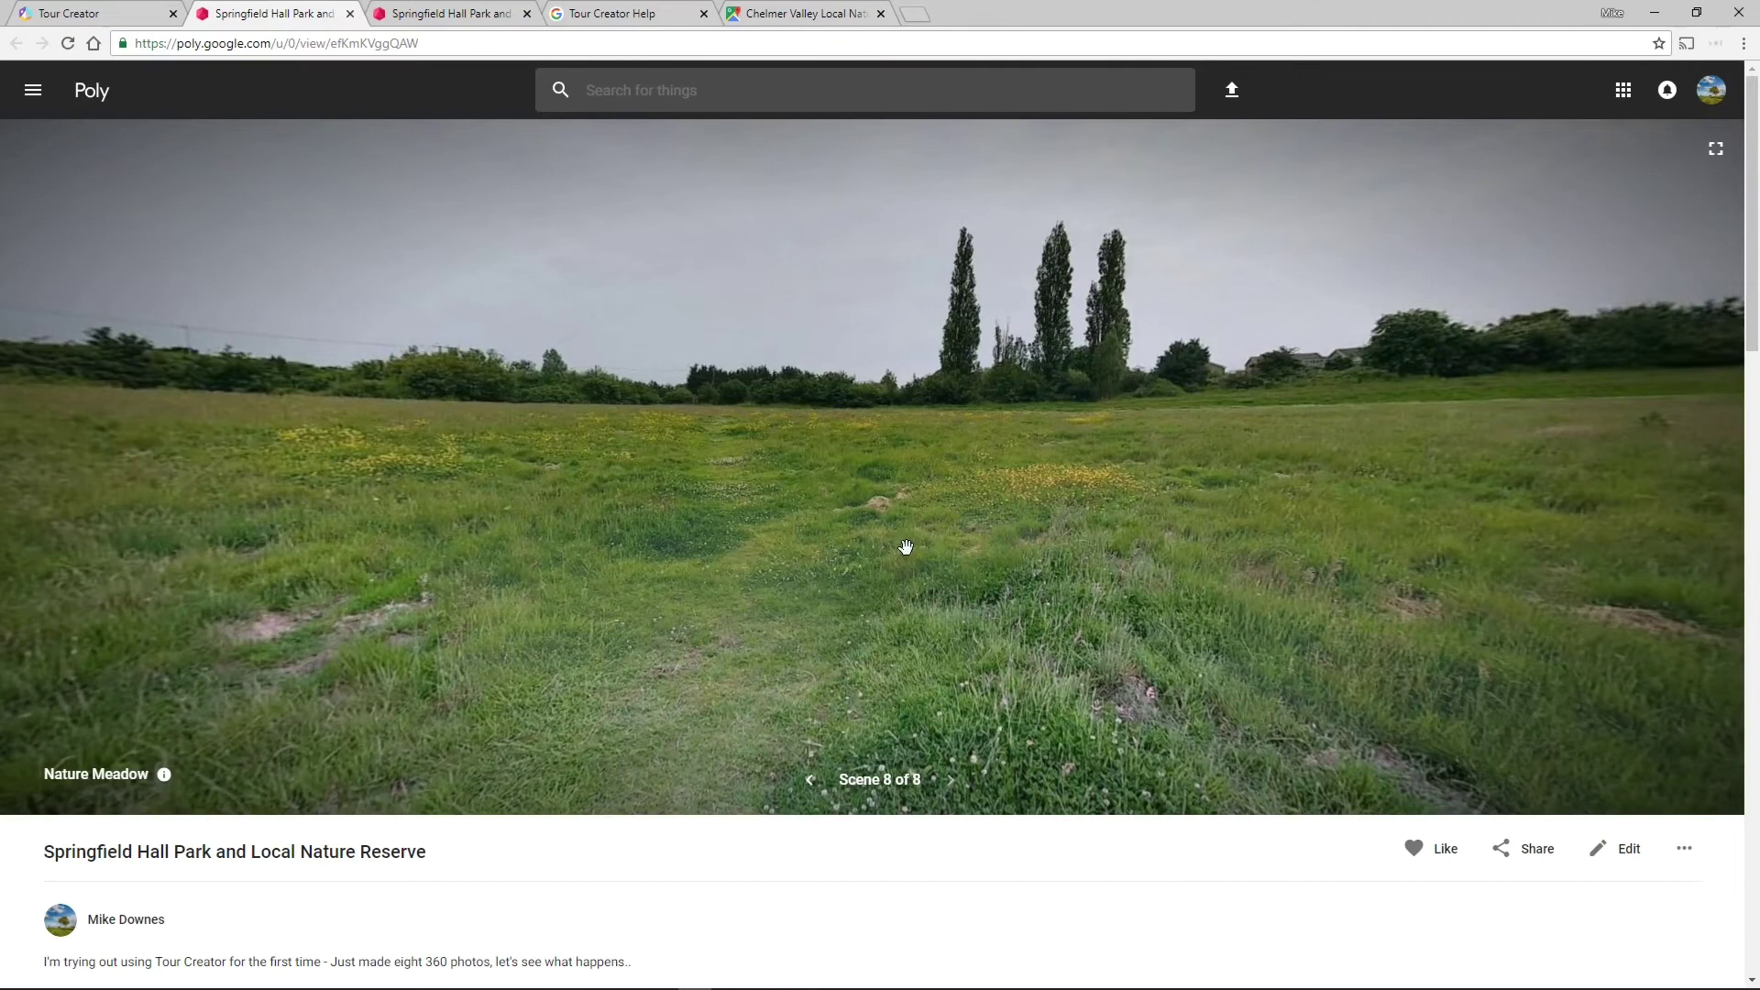
Read and close the Nature Meadow scene description, then show the tour's extra options.
click(164, 775)
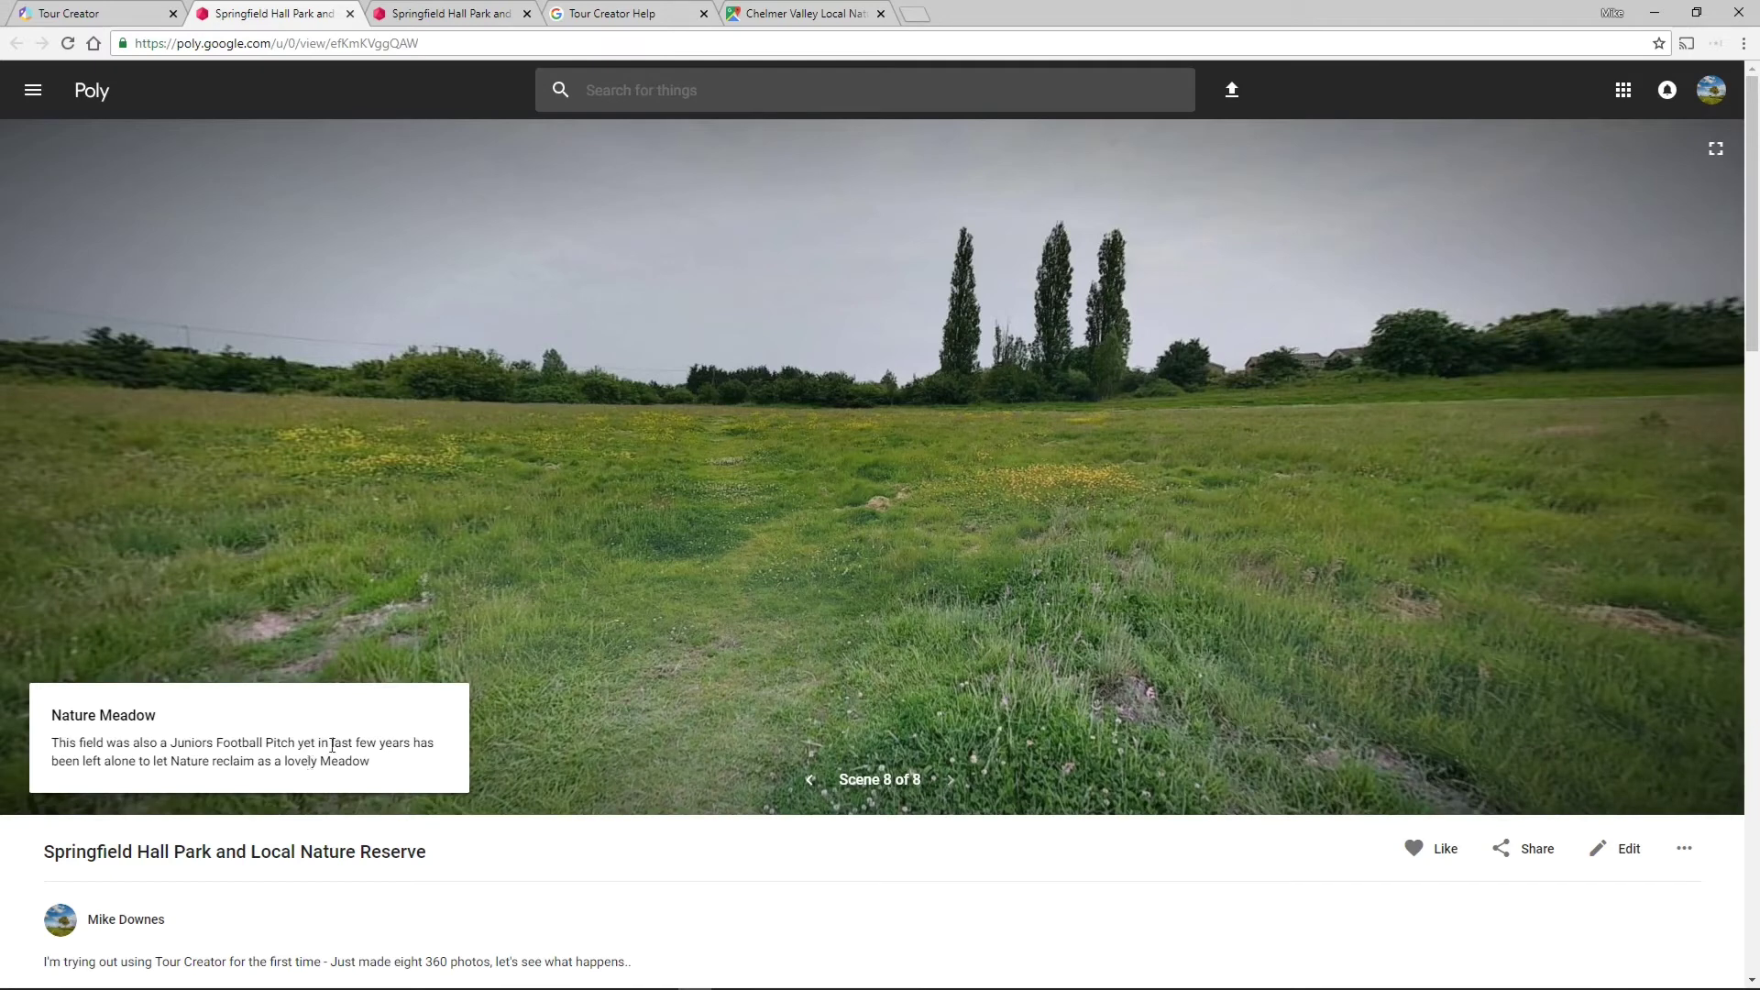
click(682, 576)
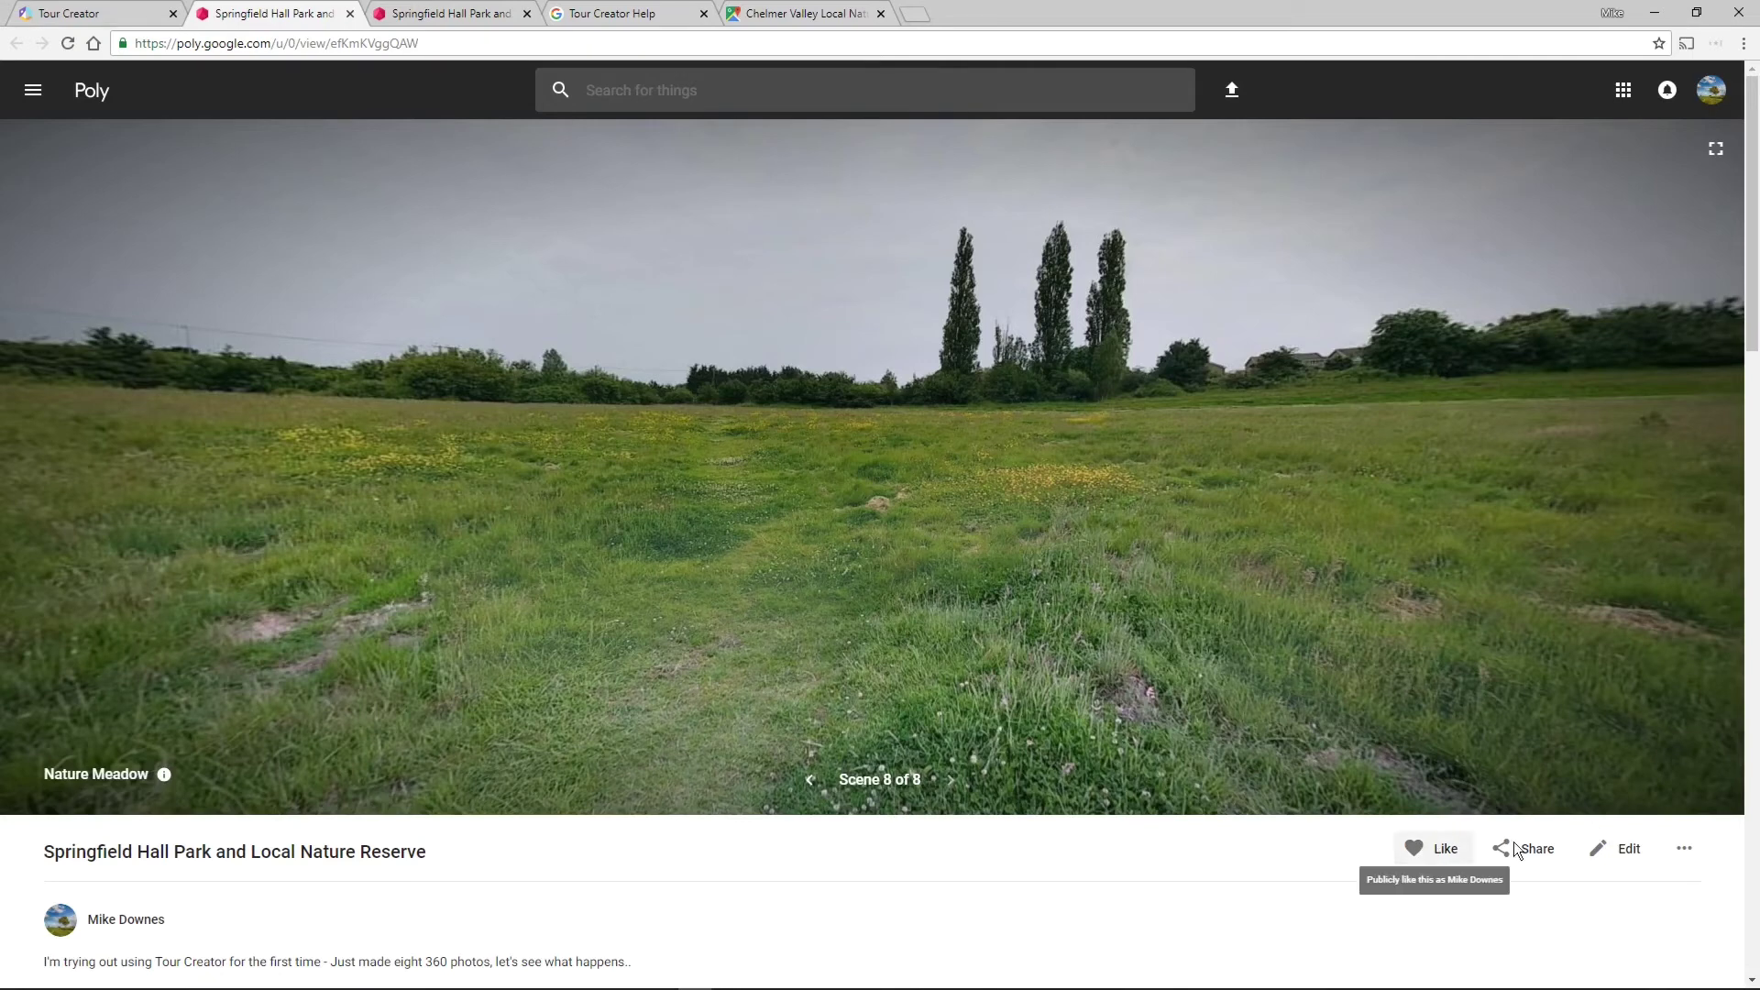
click(1687, 855)
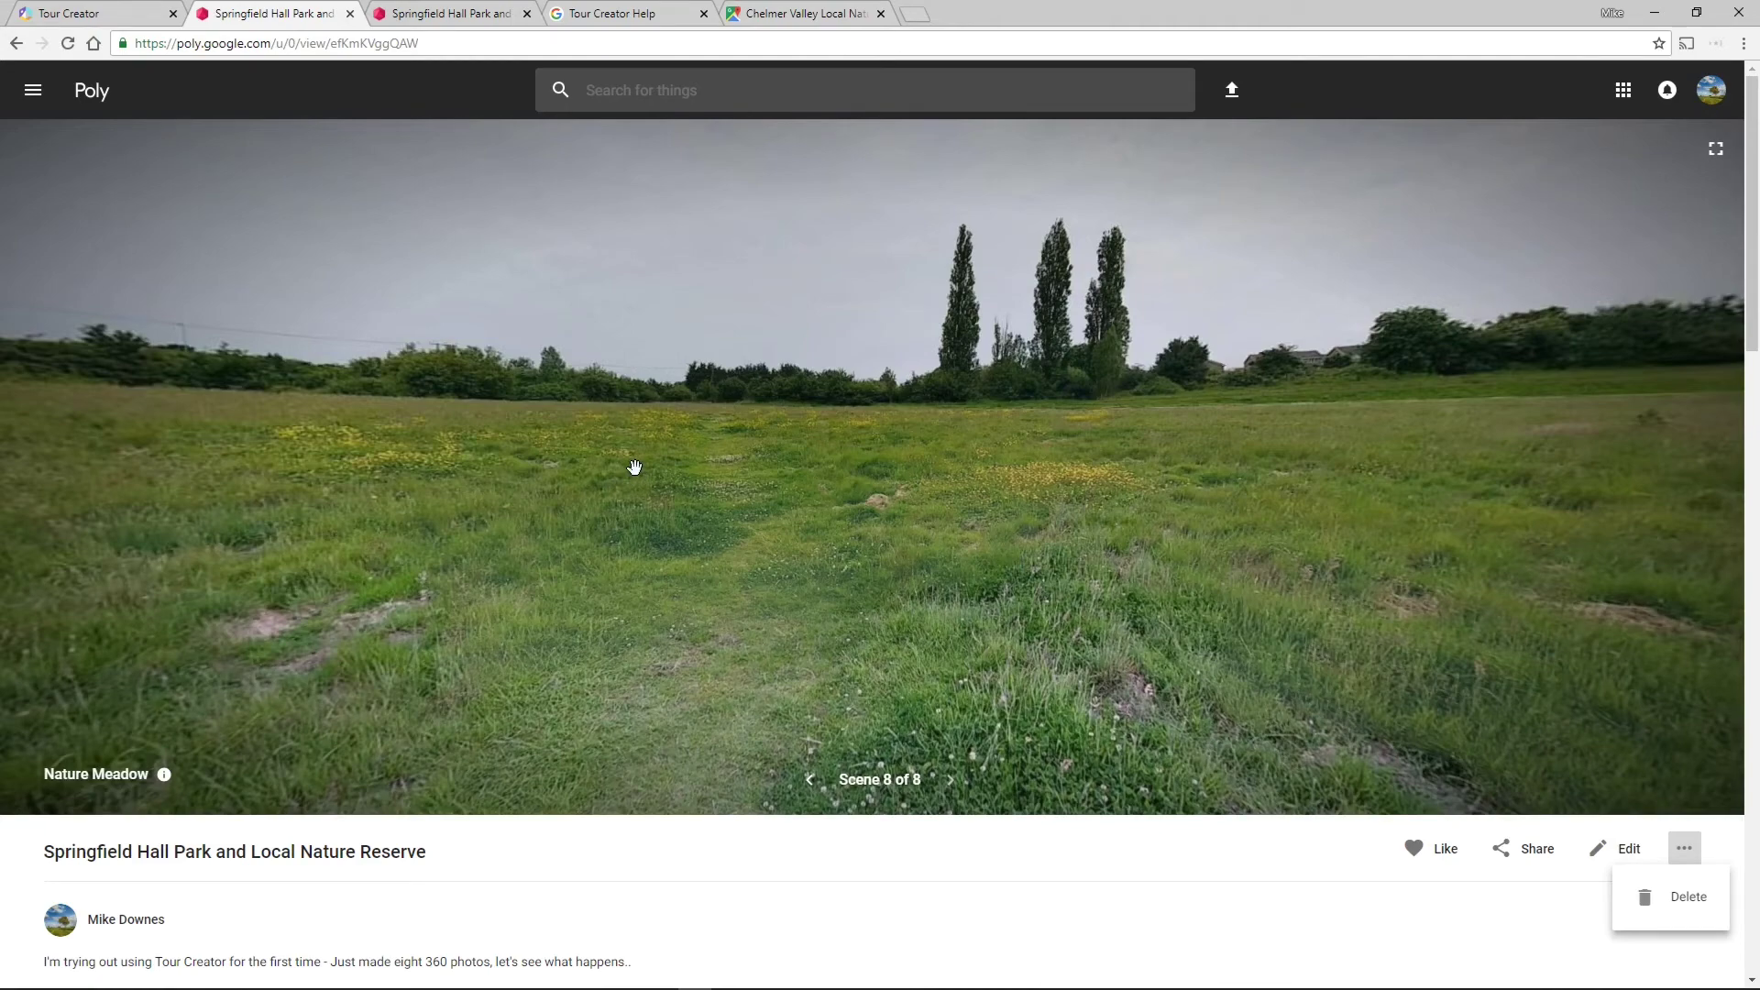
Look around the meadow once more, then switch to the Chelmer Valley reserve in Google Maps.
drag(786, 537, 884, 432)
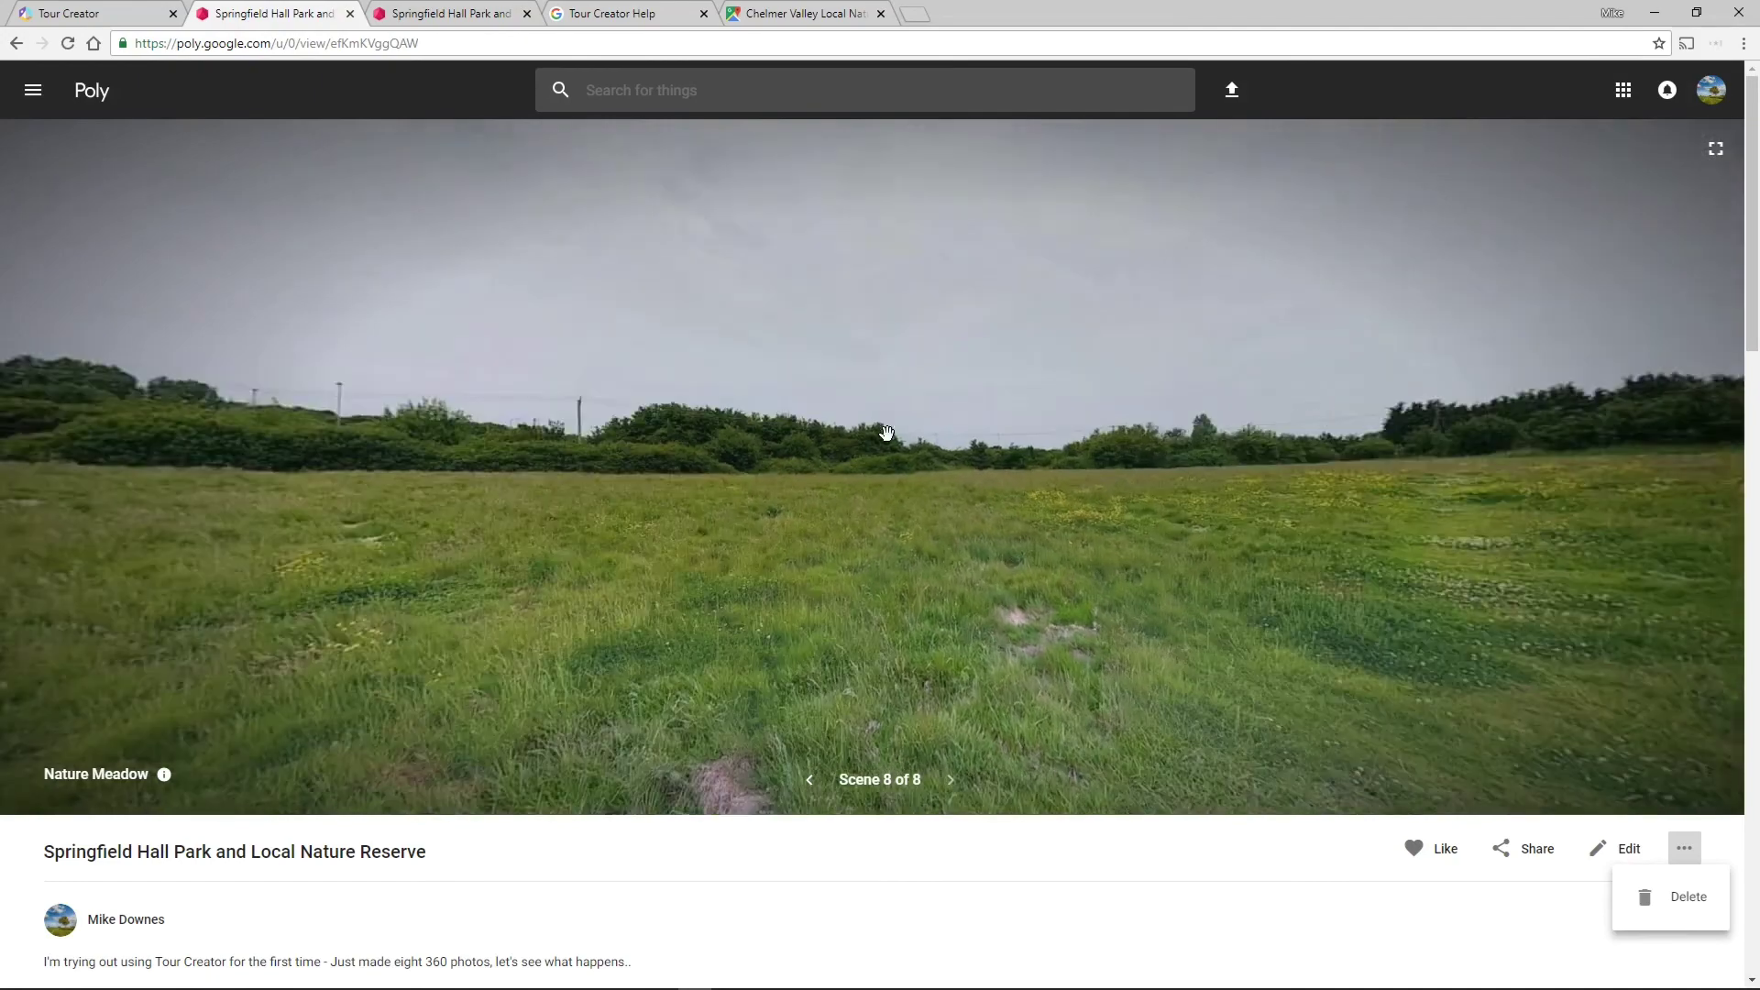
drag(647, 408, 809, 444)
drag(699, 451, 1140, 476)
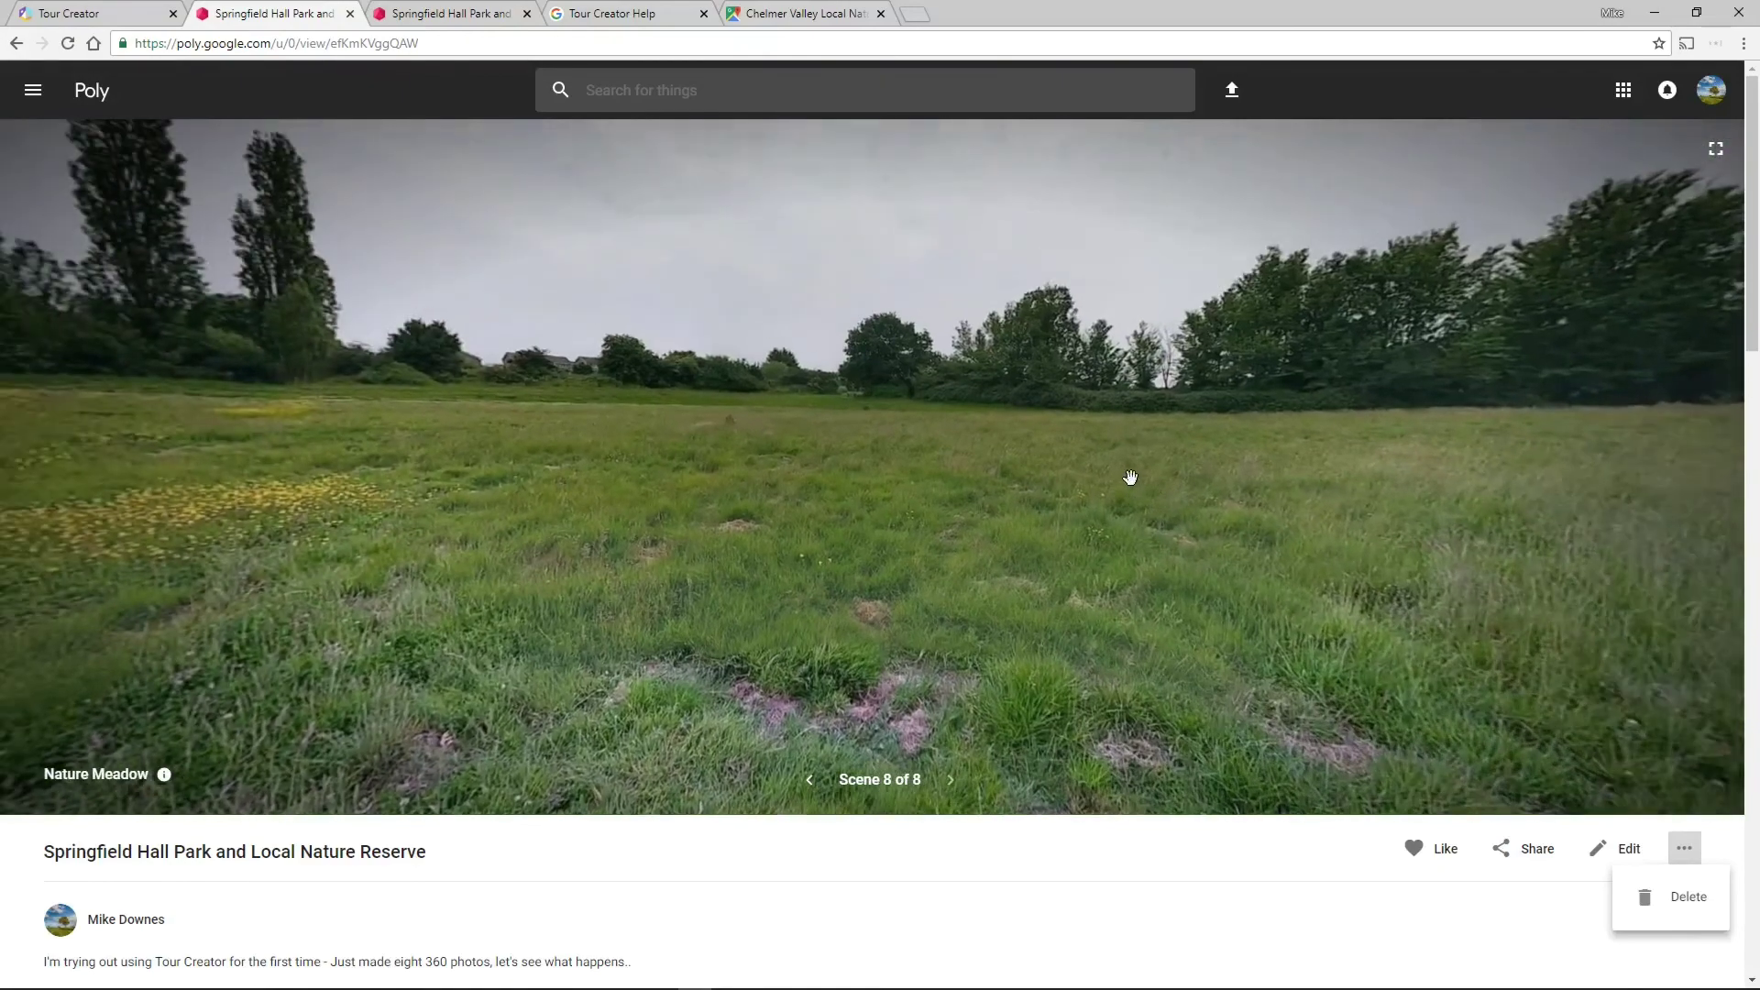
click(784, 14)
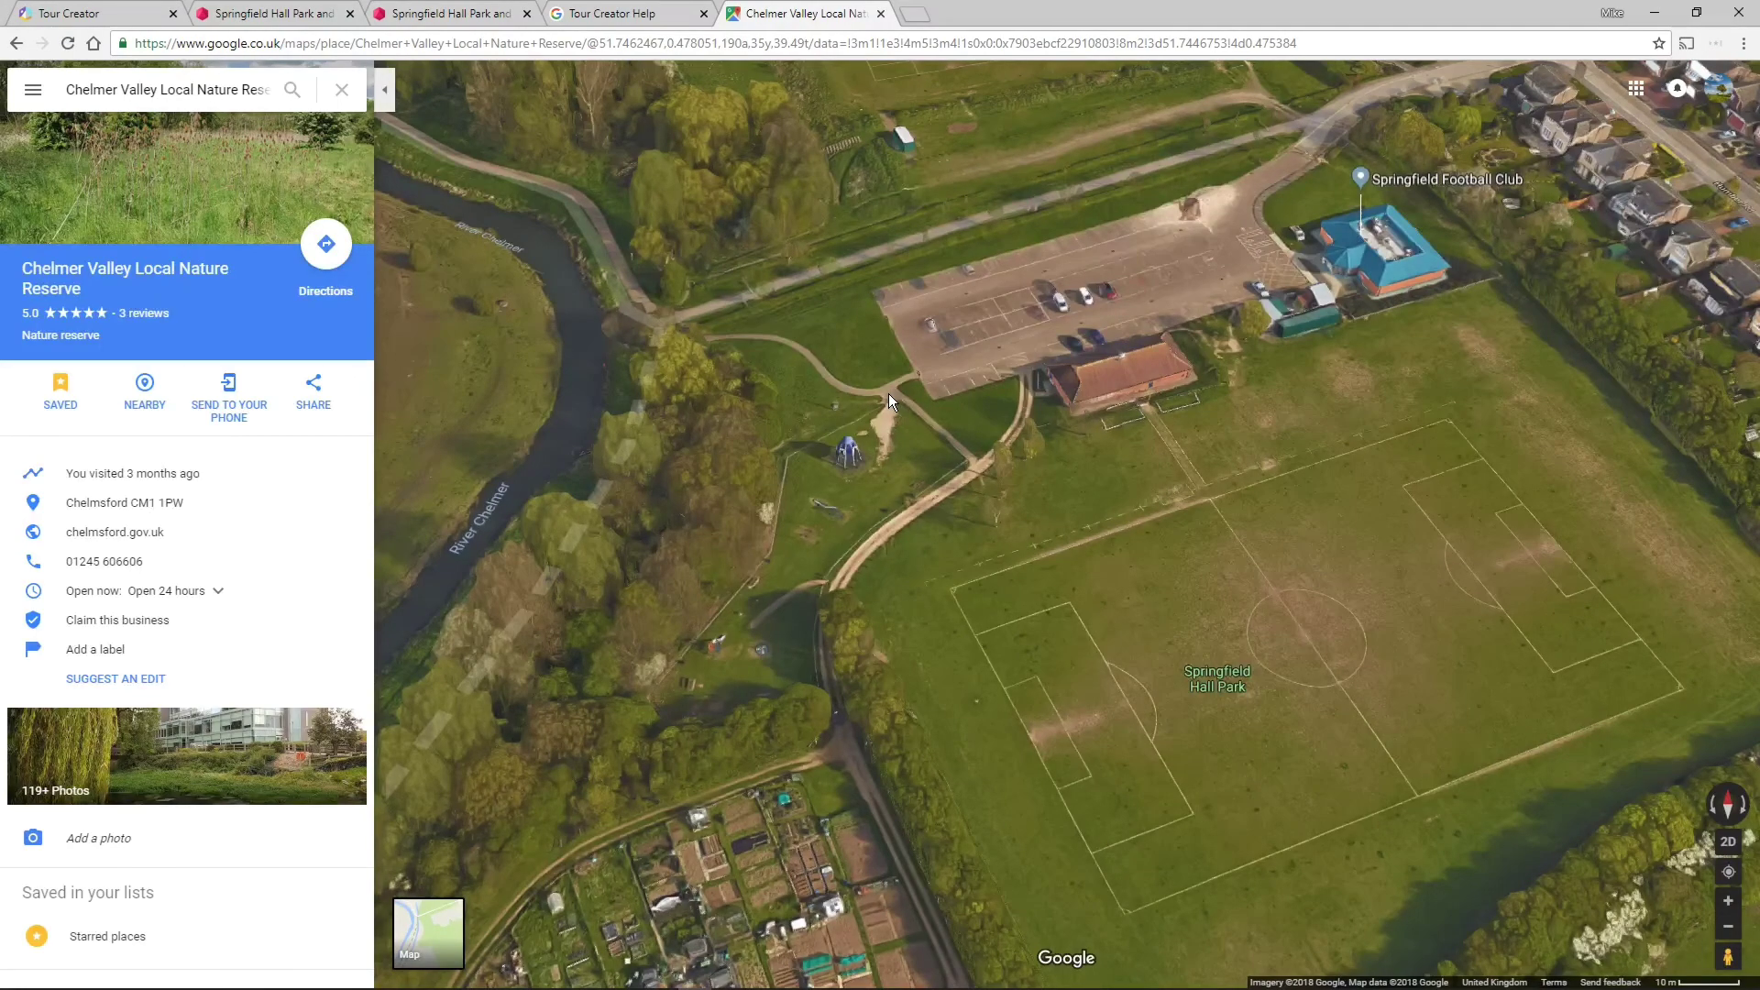
Zoom, pan and rotate the 3D satellite map around the reserve, then return to Tour Creator's tours list.
scroll(888, 393, down, 3)
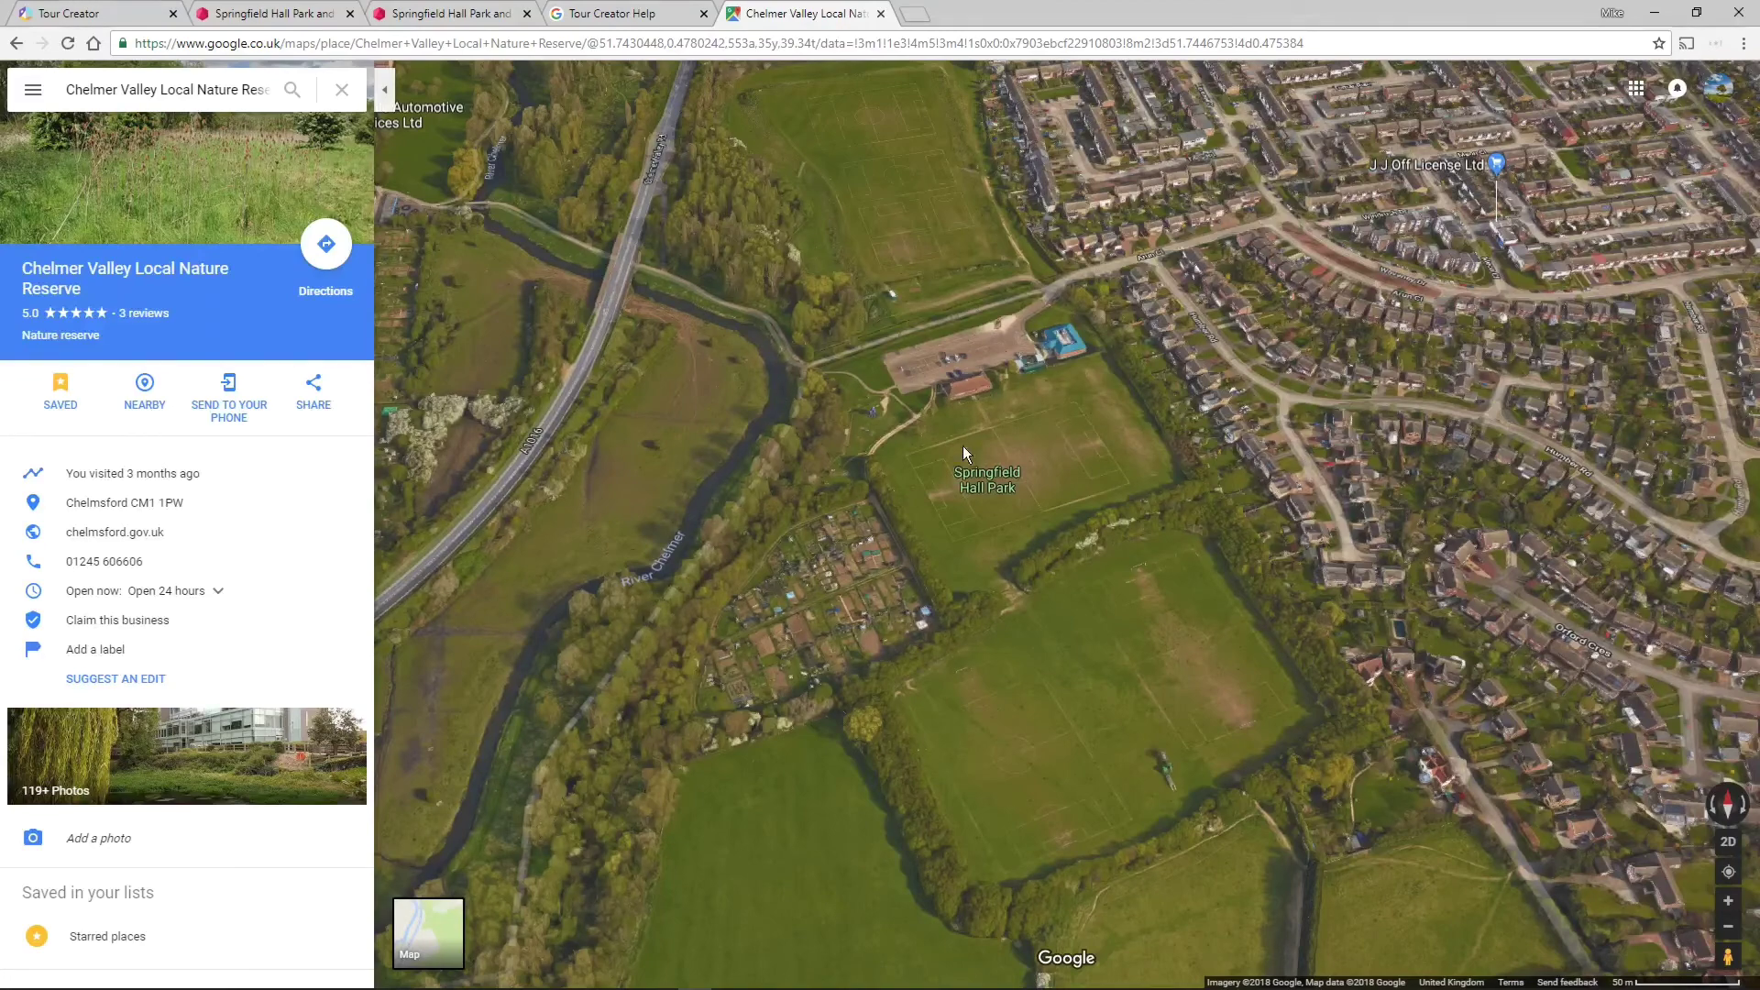
drag(1120, 619, 1165, 318)
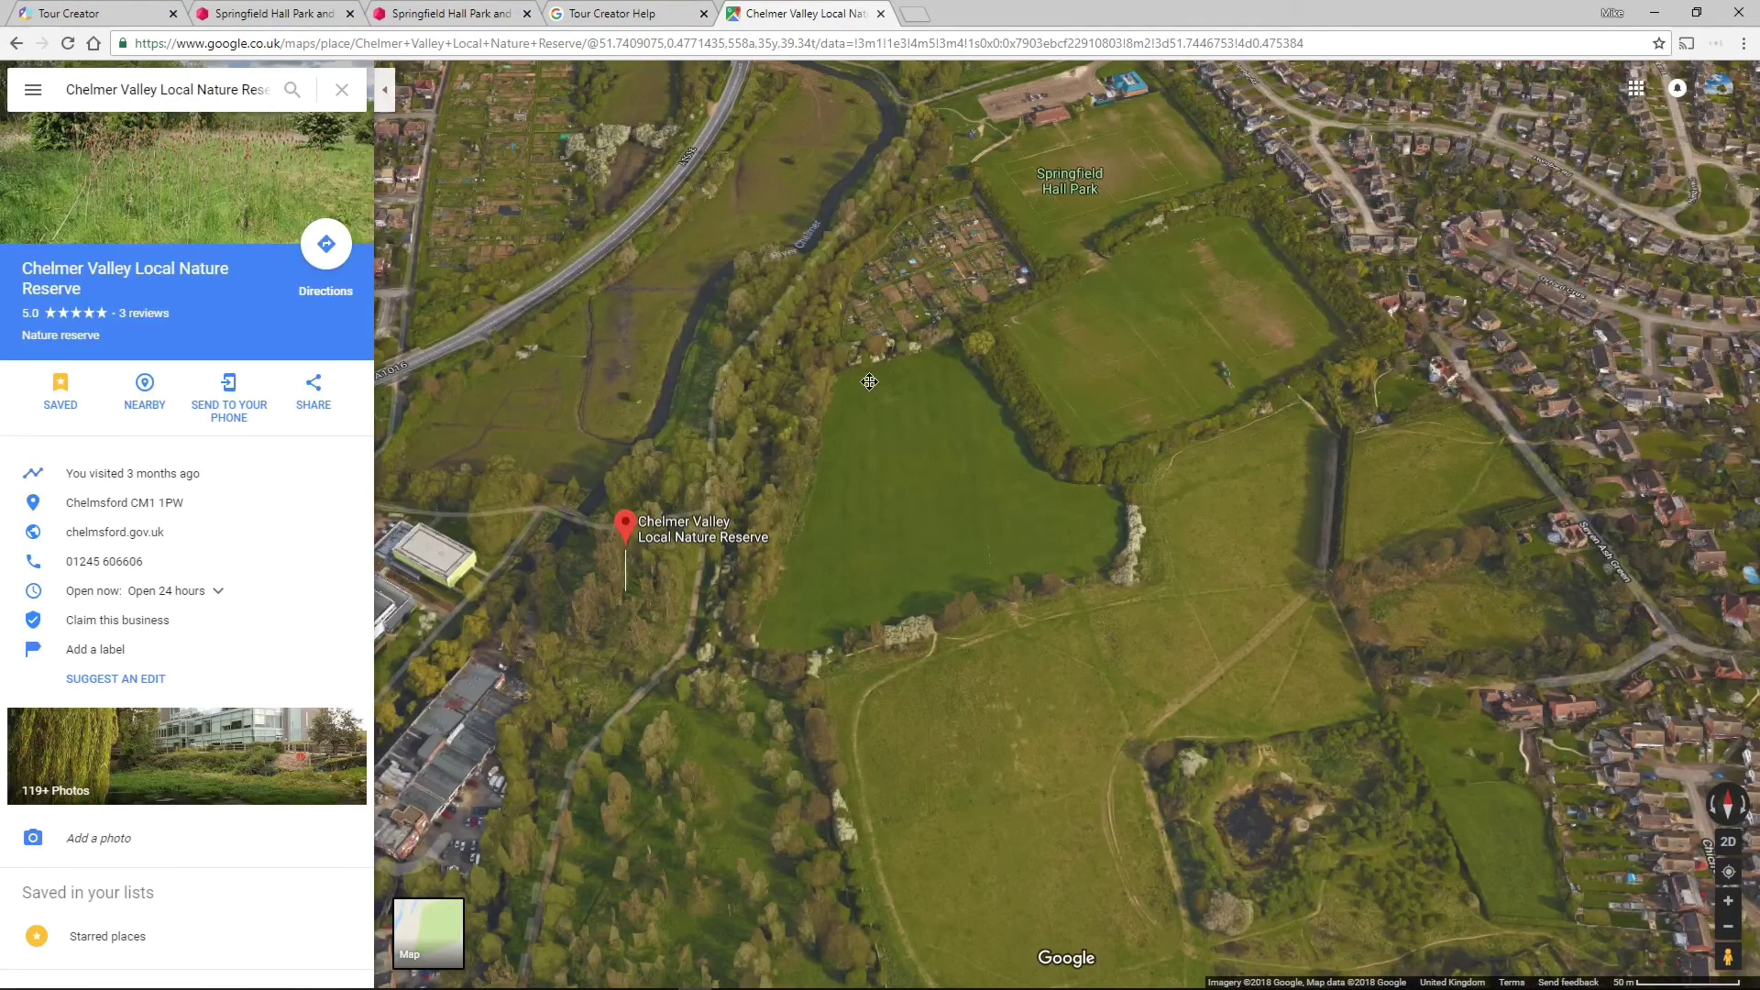
drag(870, 382, 1046, 391)
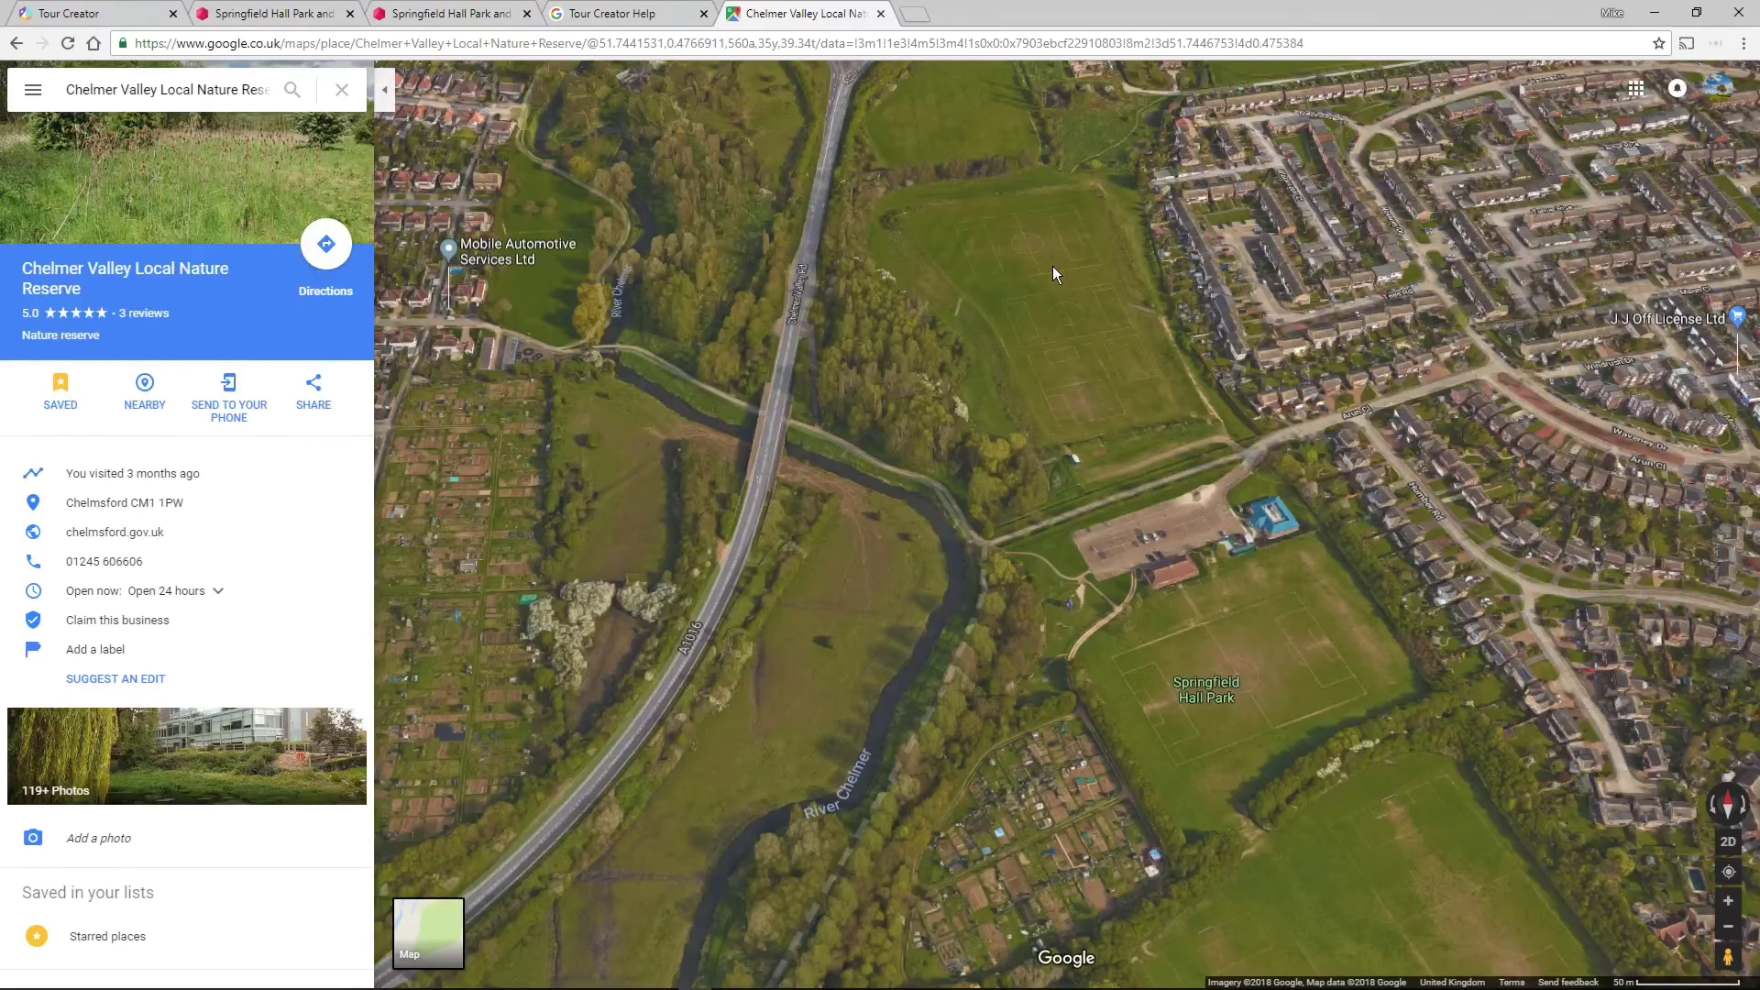
scroll(1053, 266, up, 2)
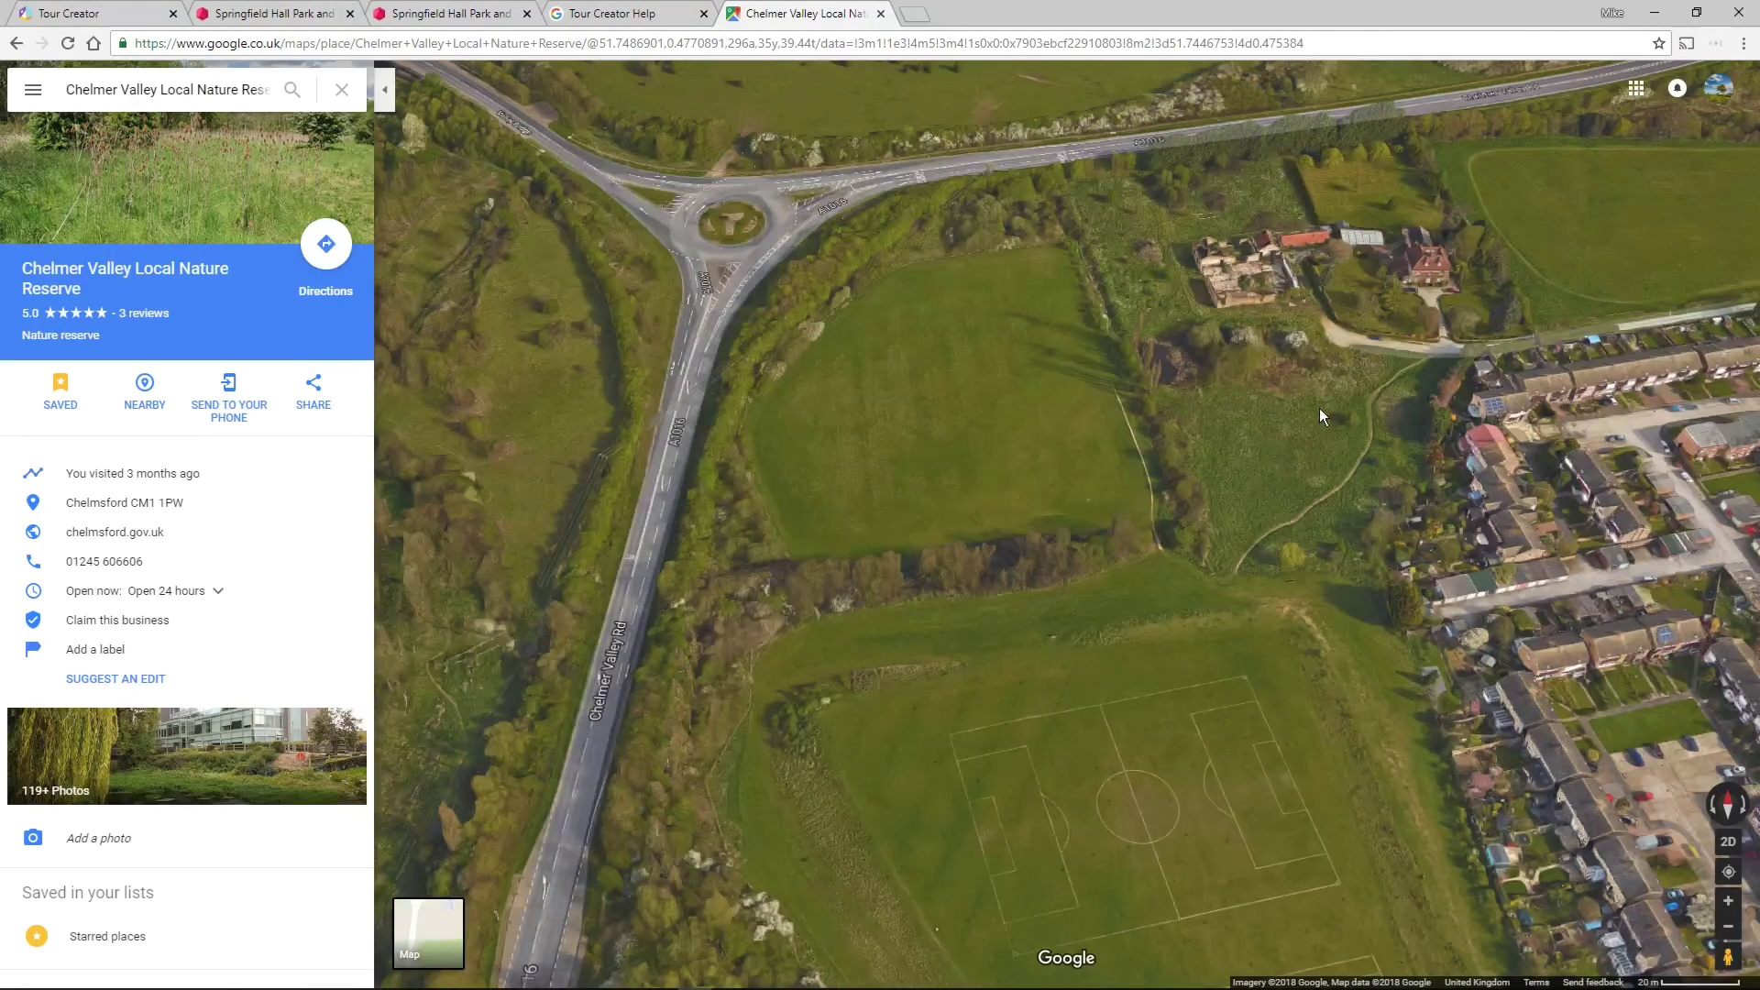
scroll(1319, 409, down, 1)
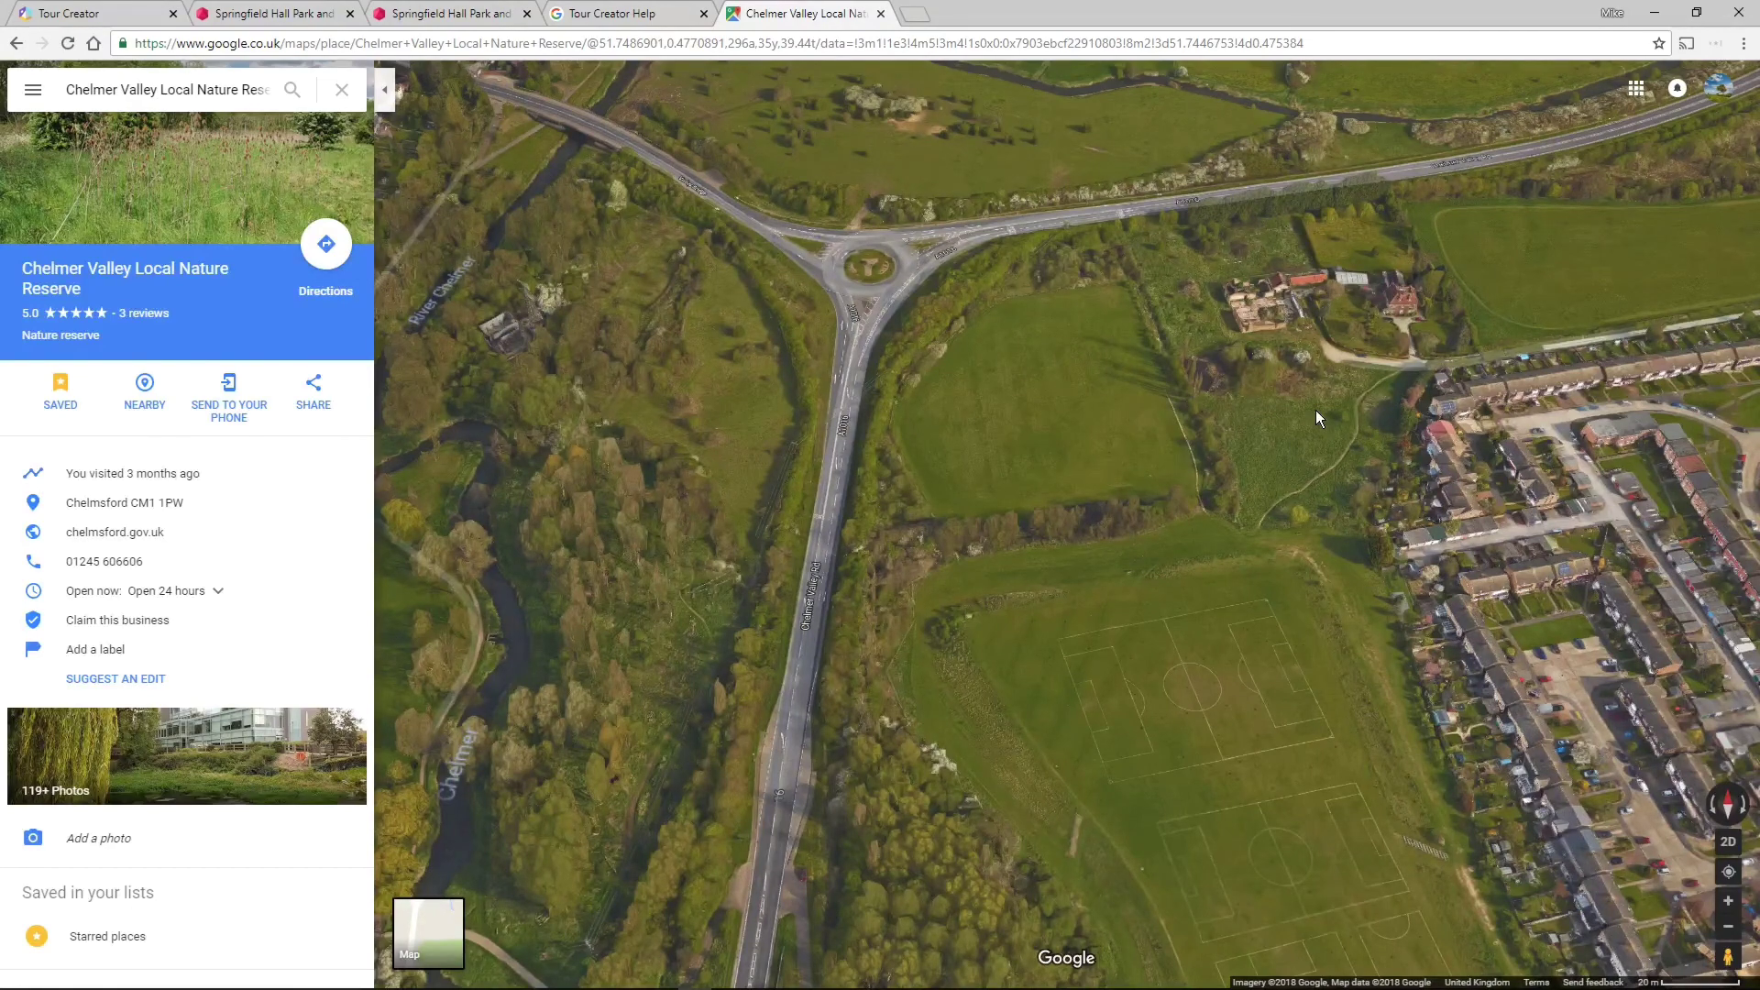
scroll(1316, 409, up, 2)
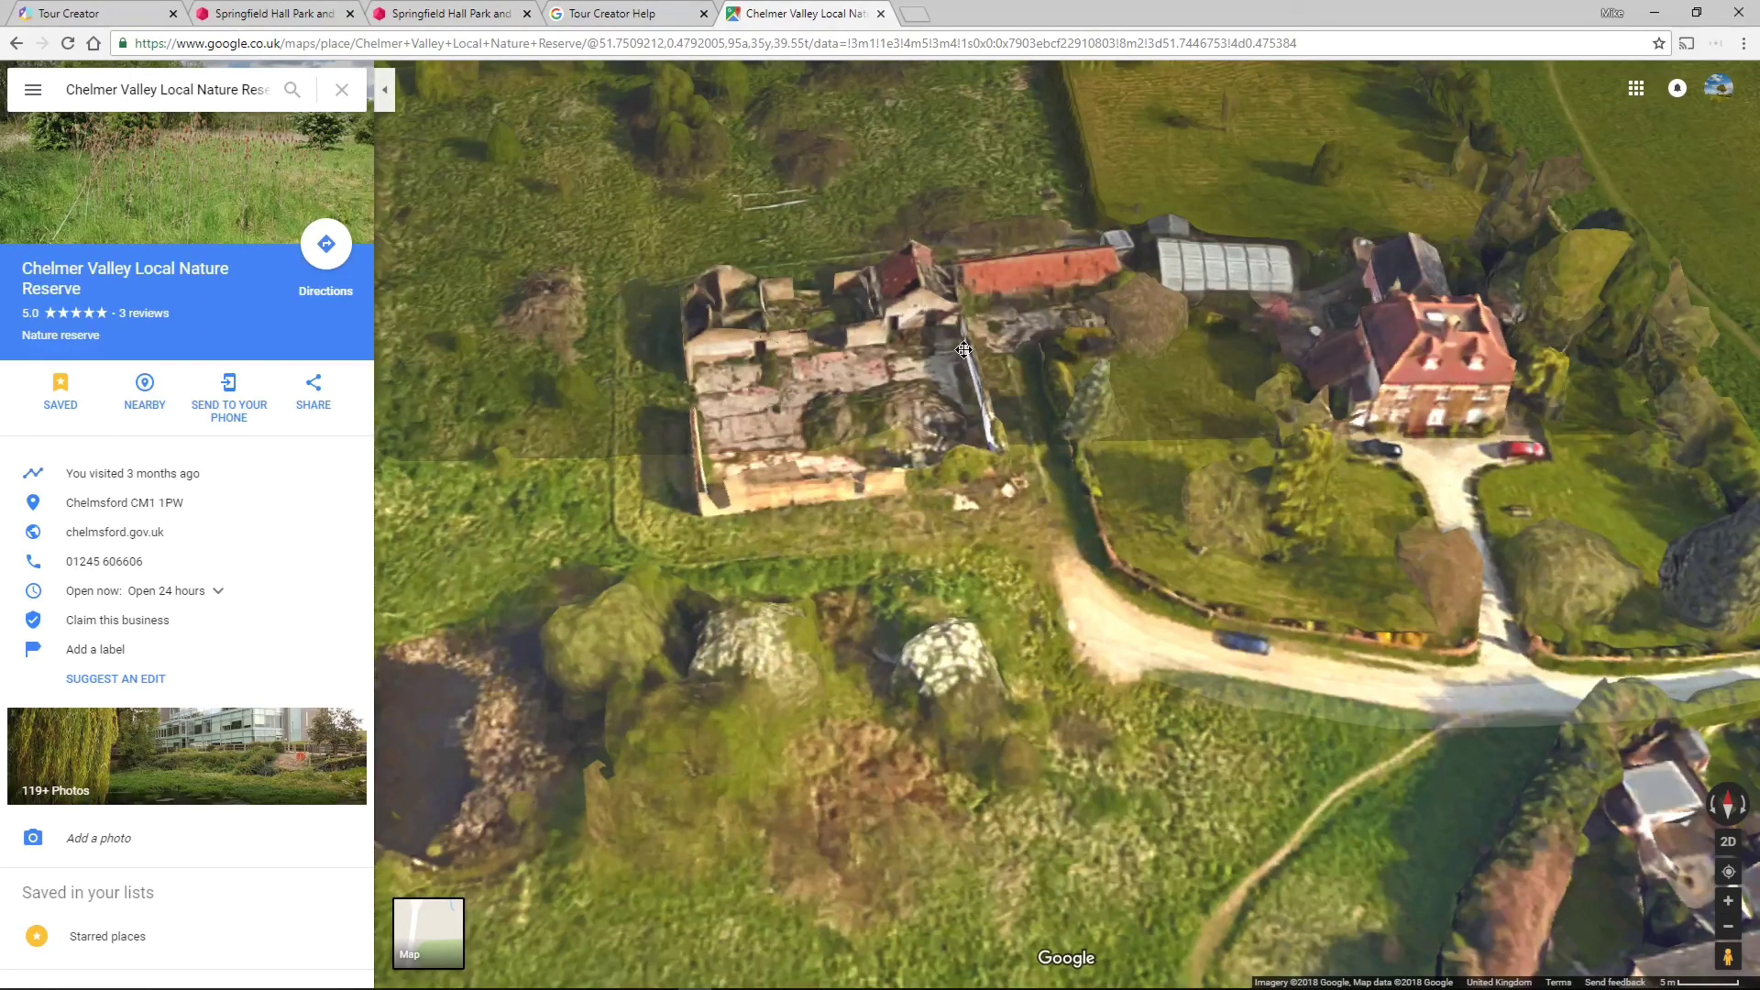
scroll(964, 350, down, 3)
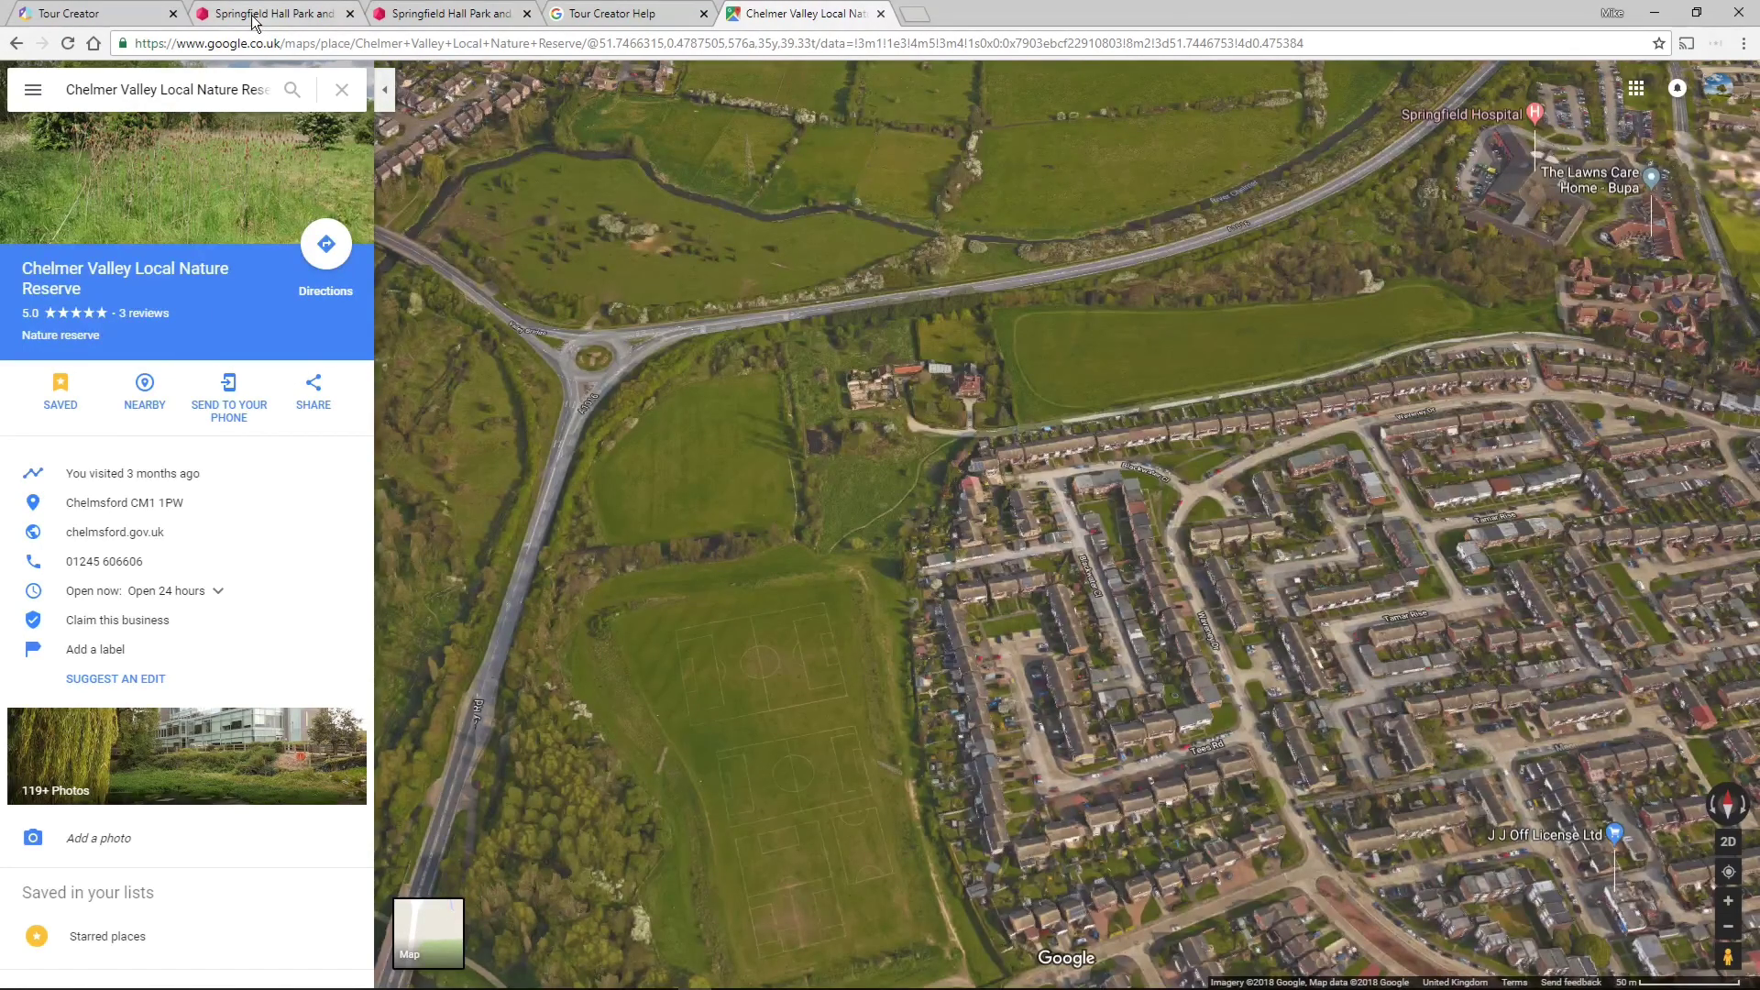
click(110, 14)
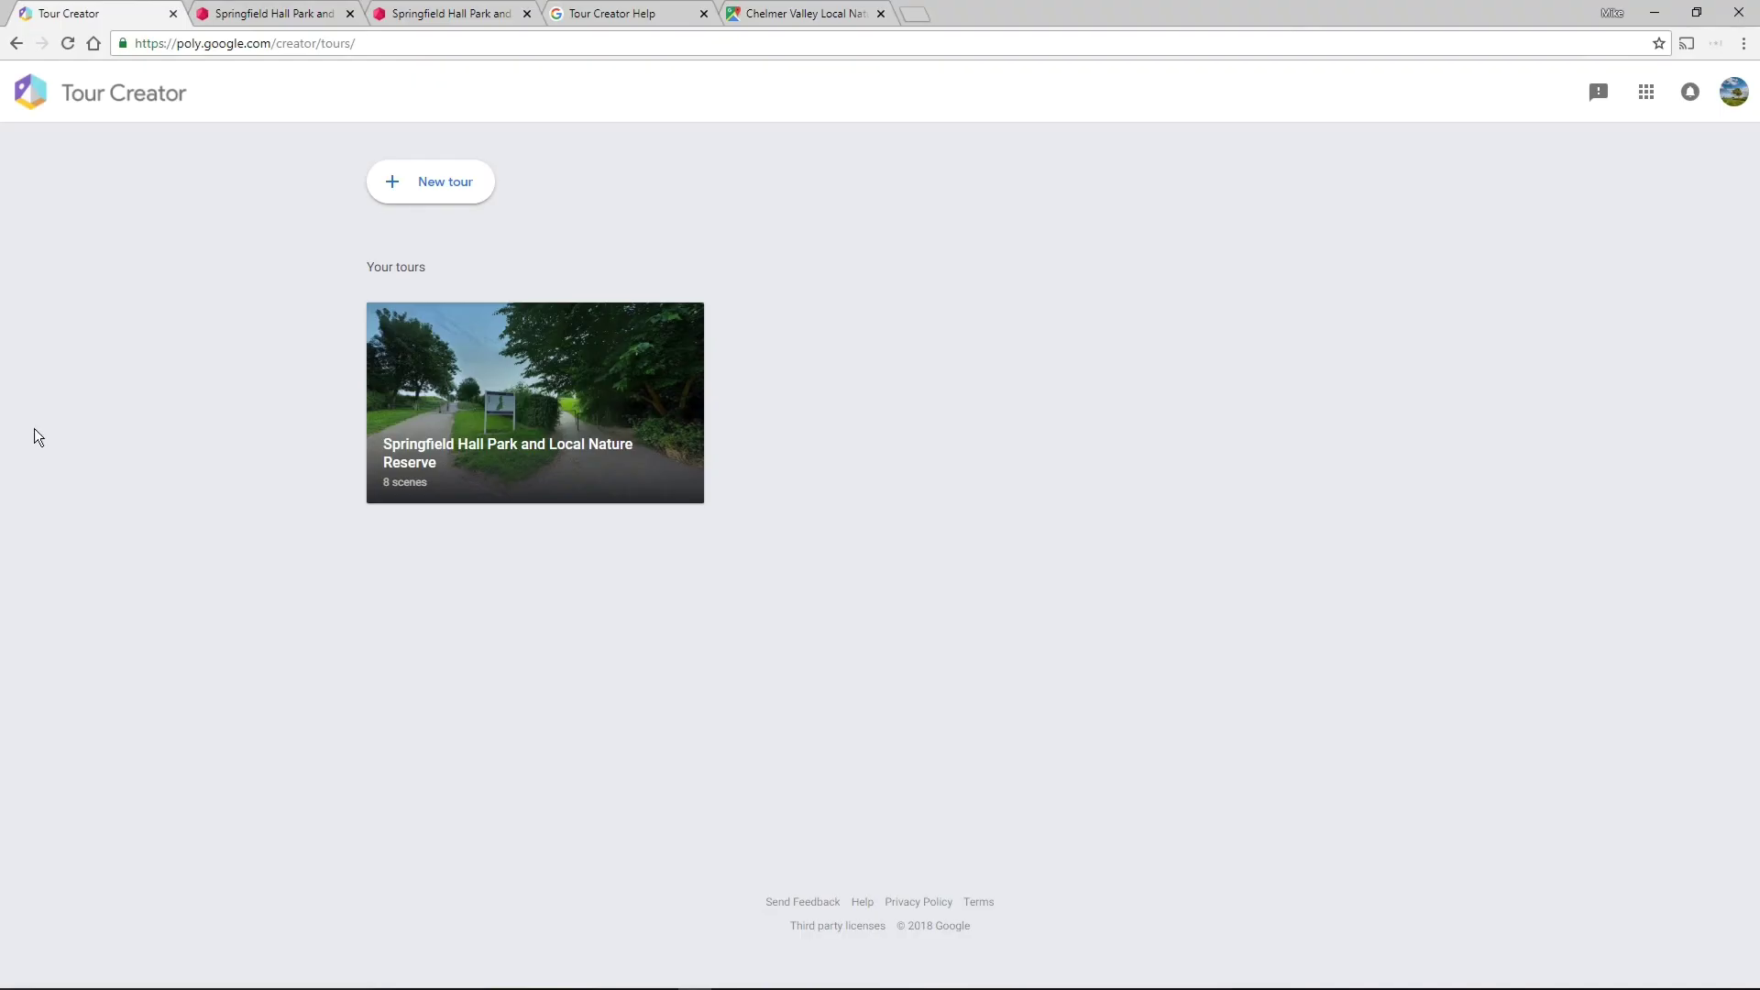